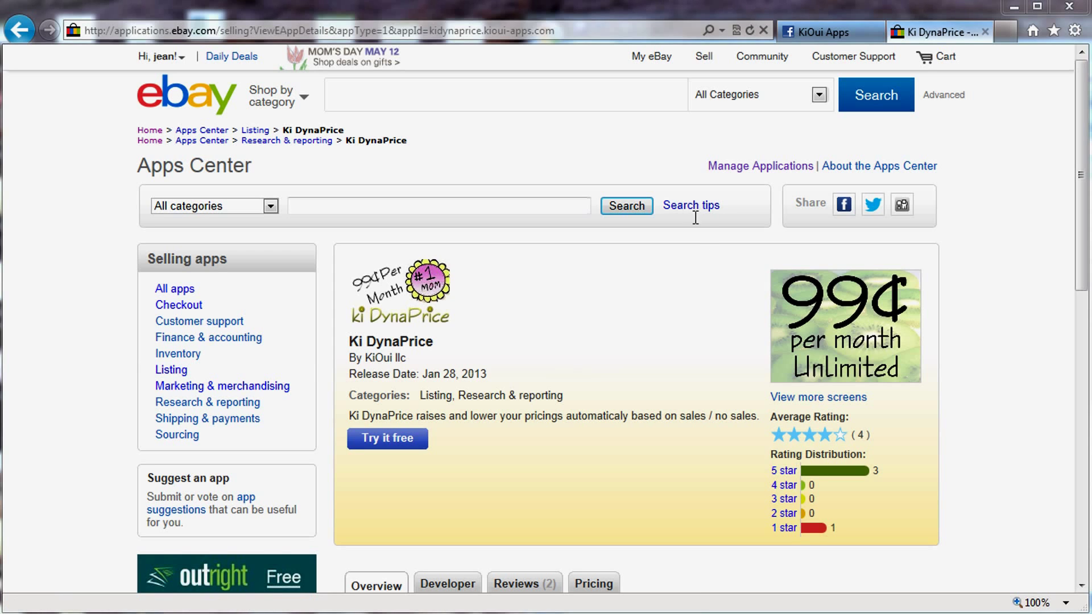
Open Ki DynaPrice from the account's installed applications and show its Price Rules list.
click(742, 165)
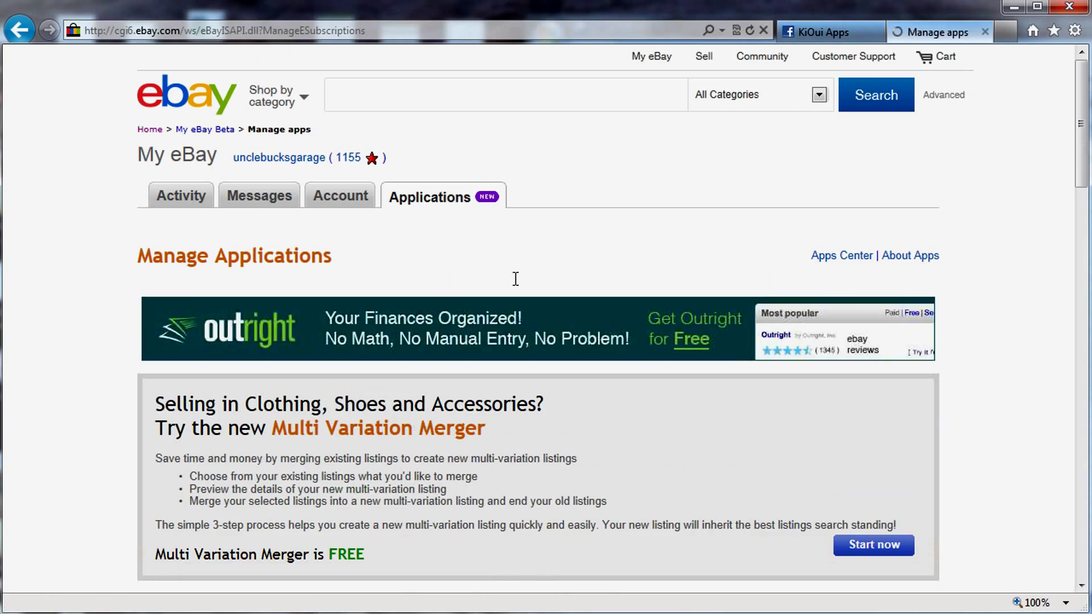
mouse_move(410, 194)
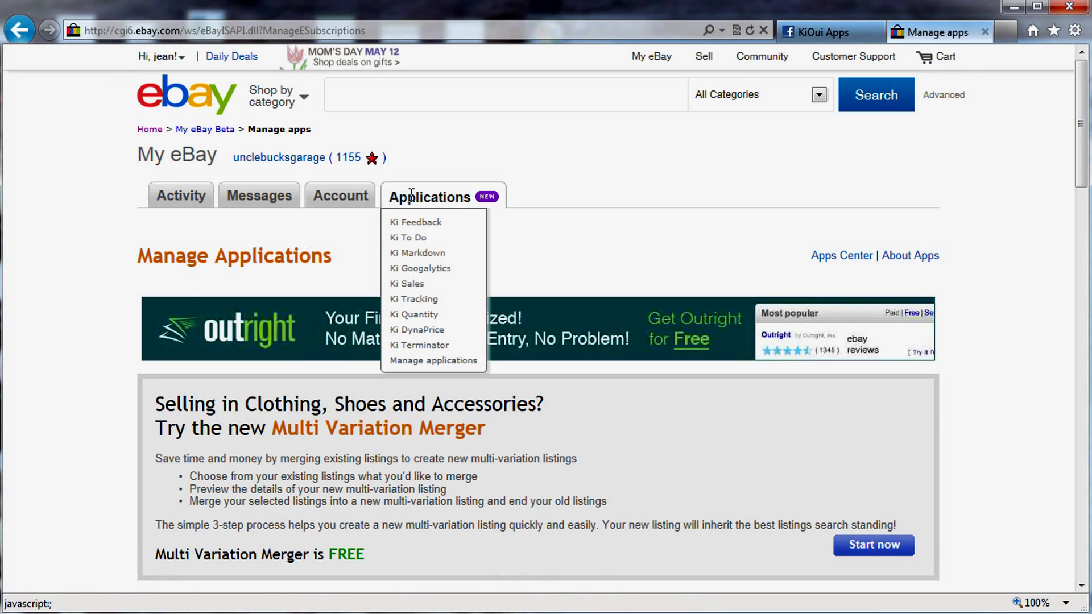
click(416, 329)
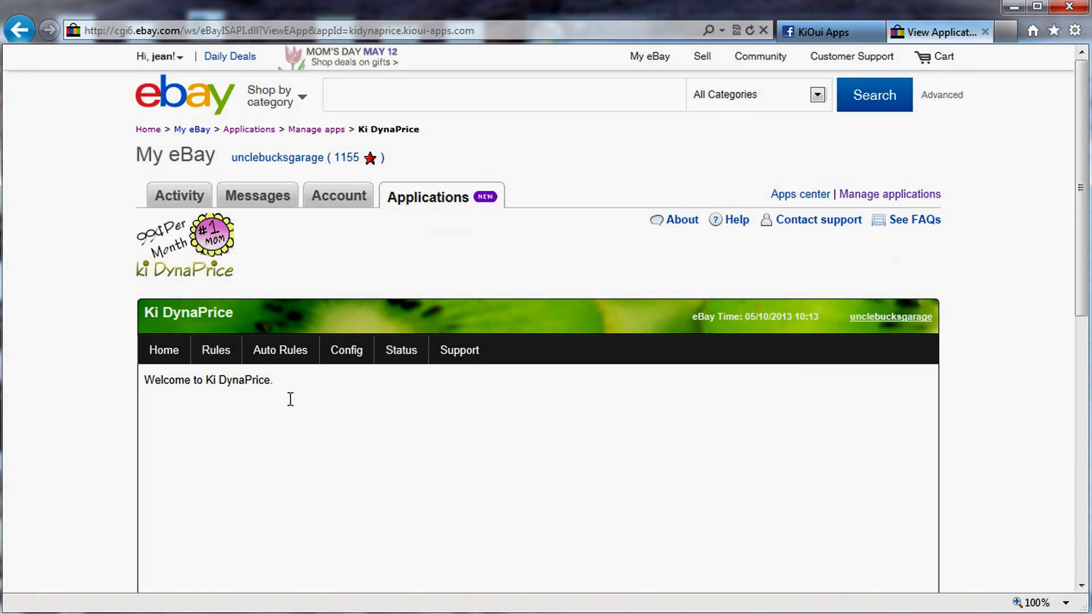
scroll(353, 468, down, 3)
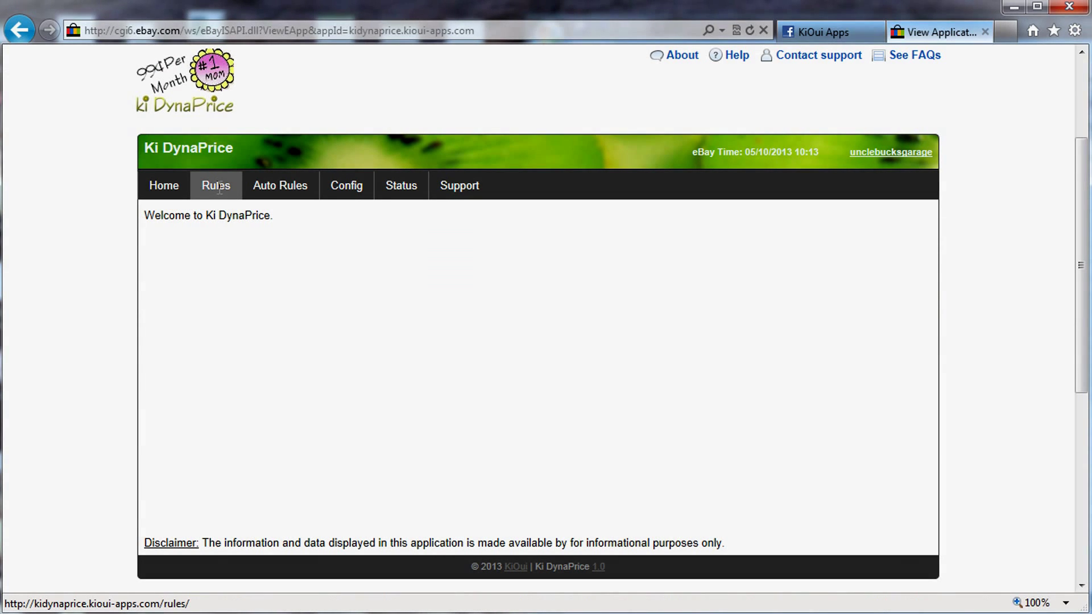
click(219, 188)
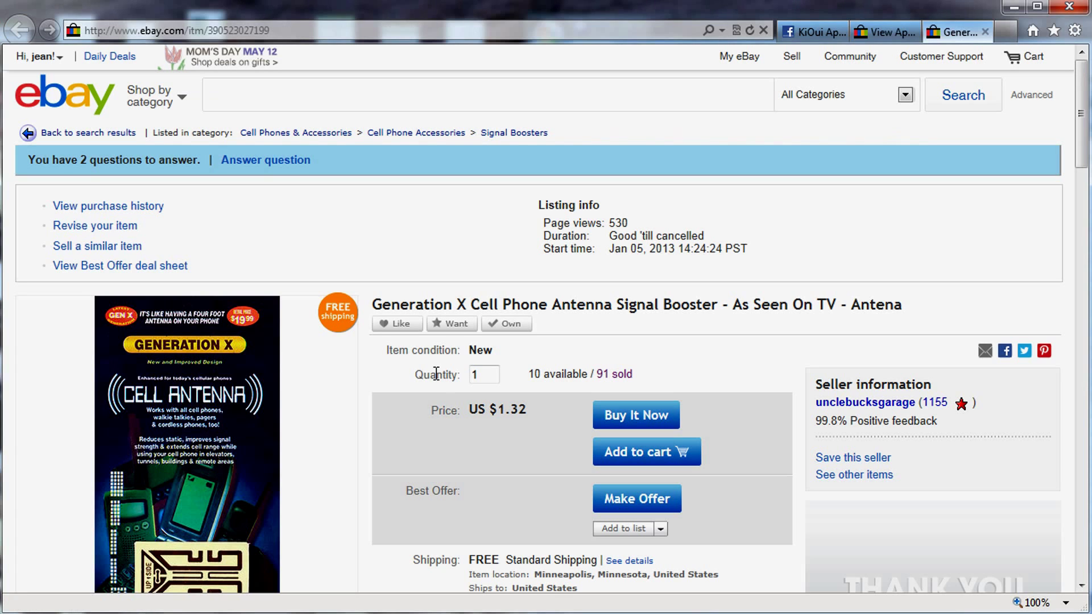
Point out the antenna listing's $1.32 price, then open its 91-sale purchase record.
scroll(436, 374, down, 3)
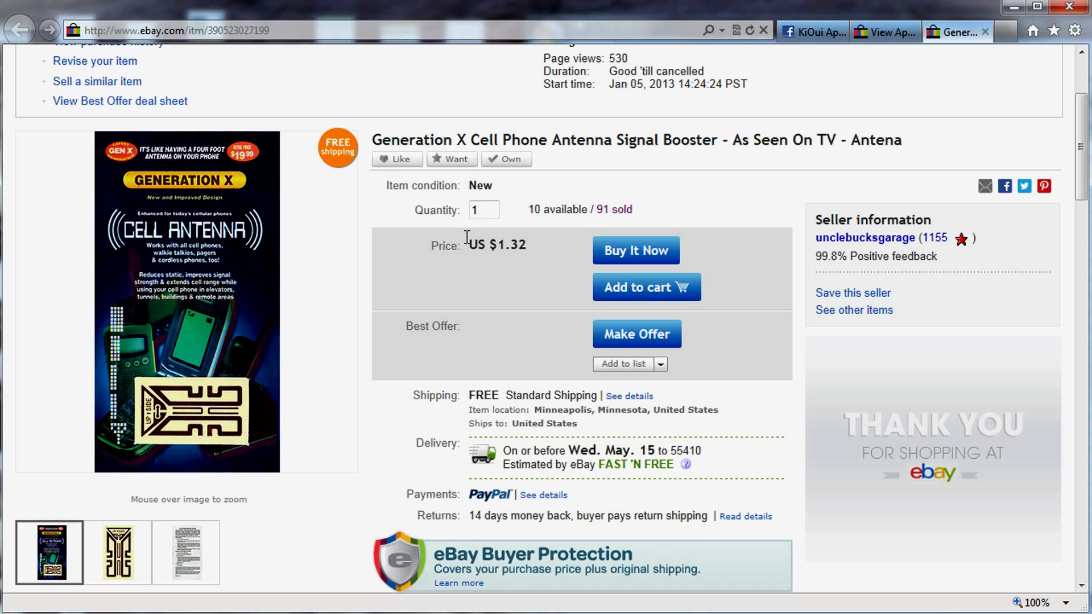
drag(529, 241, 483, 244)
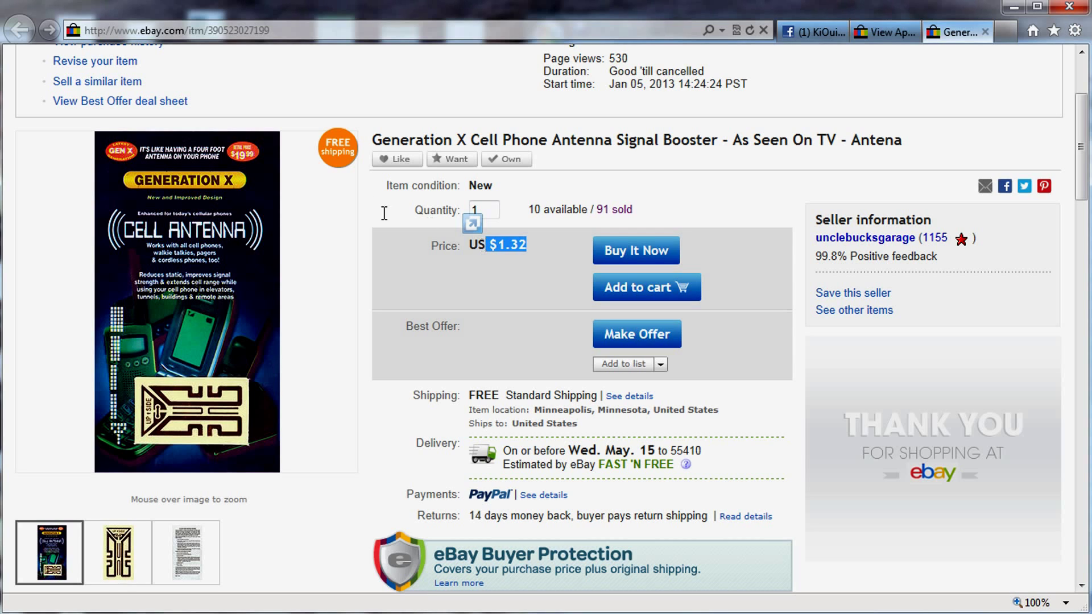
click(375, 190)
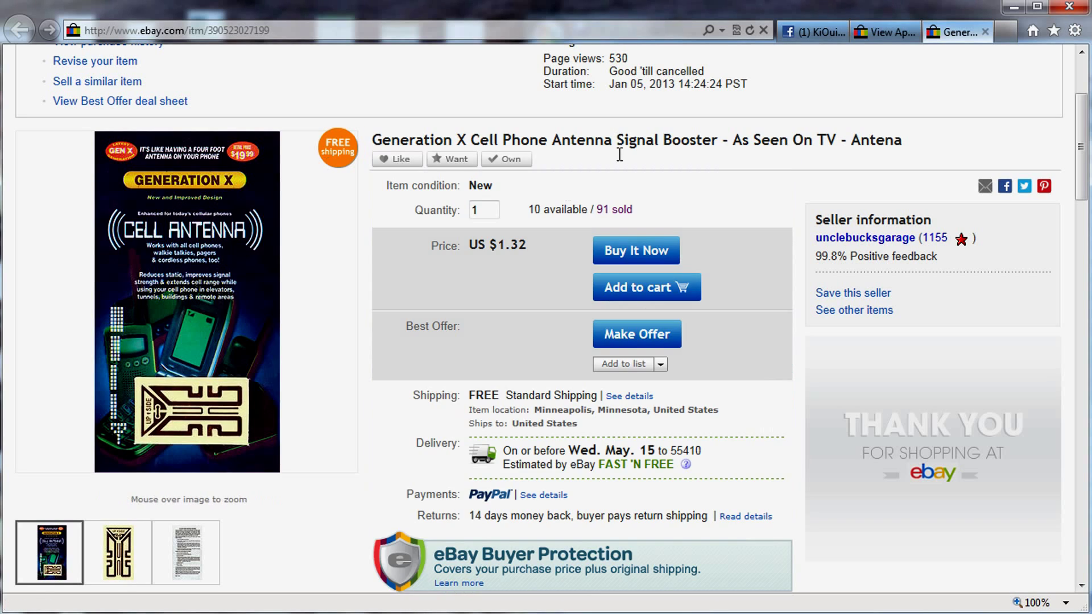
click(618, 207)
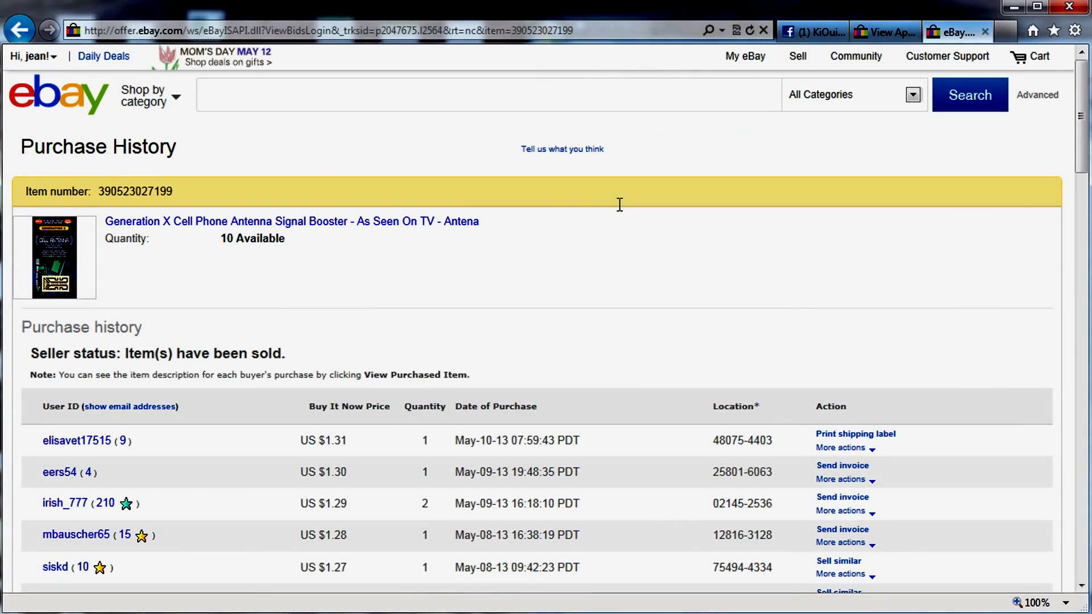
Highlight older sale prices down the table: $1.19, $1.29, $1.09, and $1.19 for quantity 5.
scroll(549, 297, down, 15)
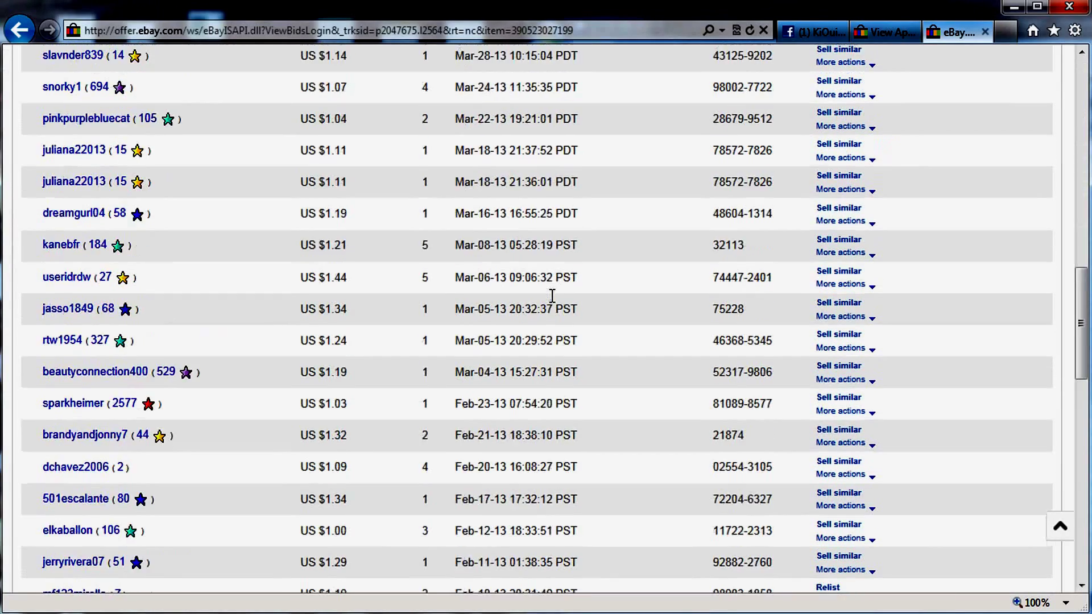
scroll(552, 296, down, 8)
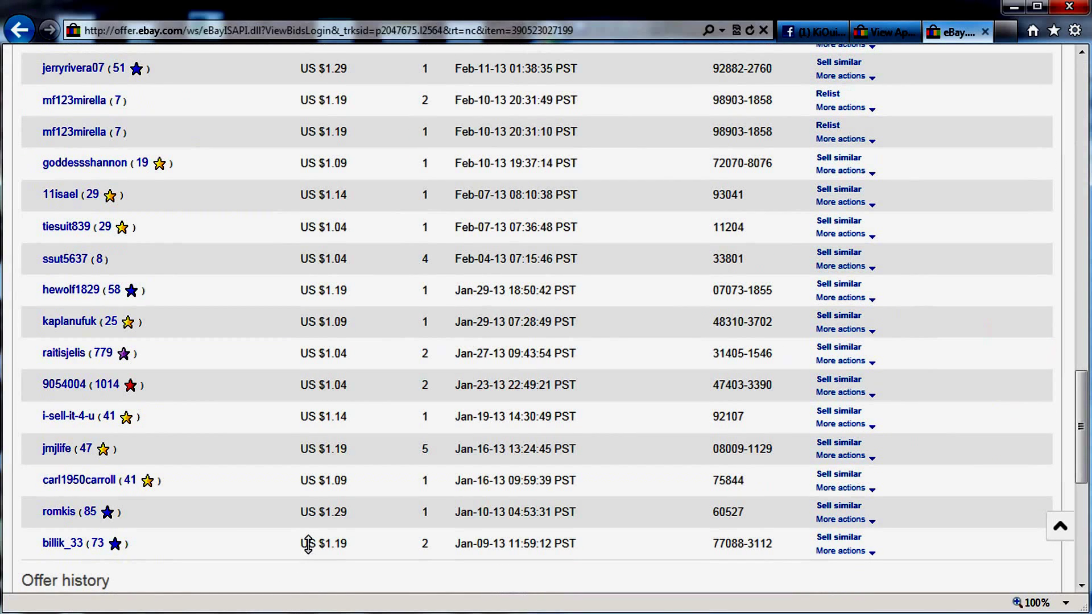
drag(347, 543, 328, 543)
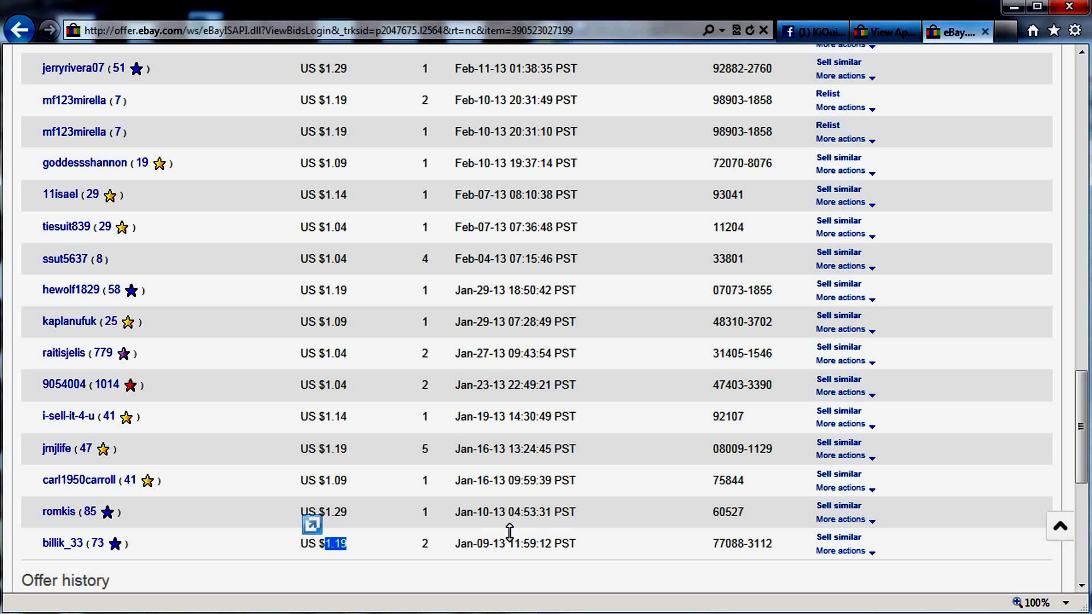
drag(519, 511, 476, 513)
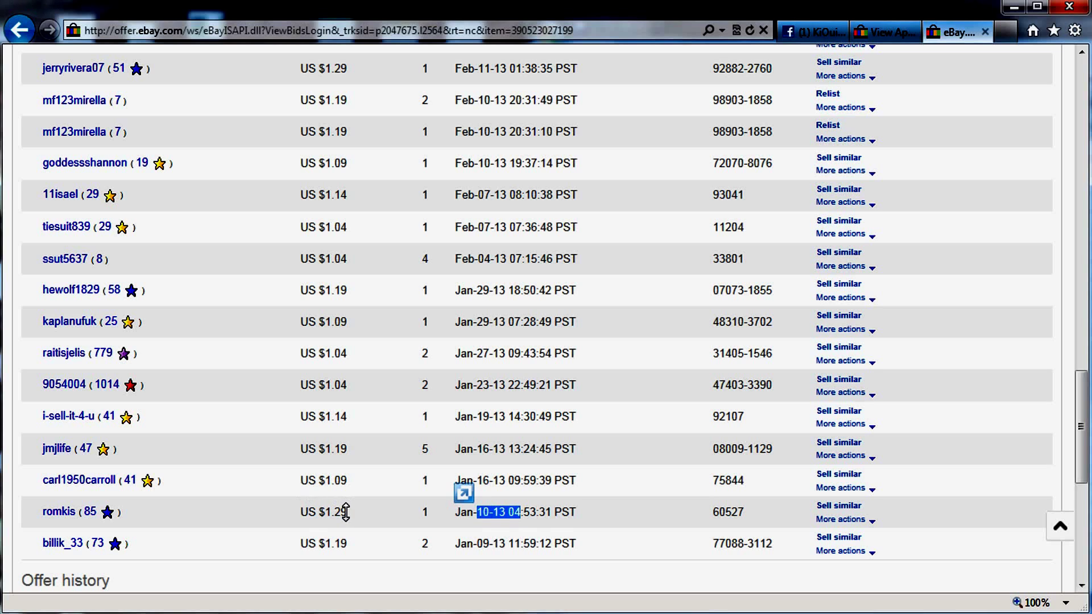
drag(345, 512, 316, 514)
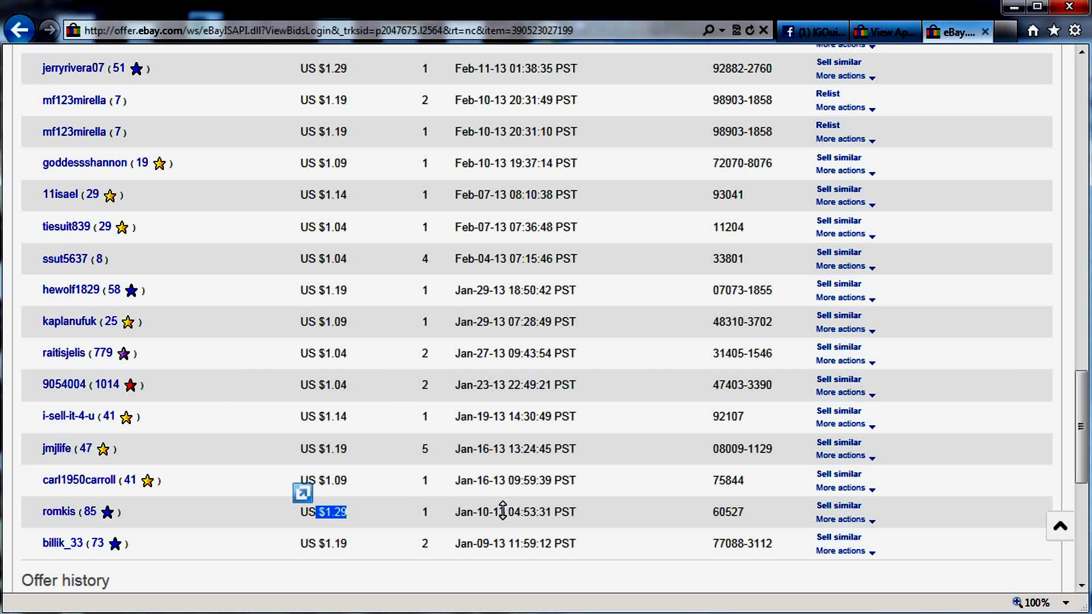
drag(490, 507, 489, 480)
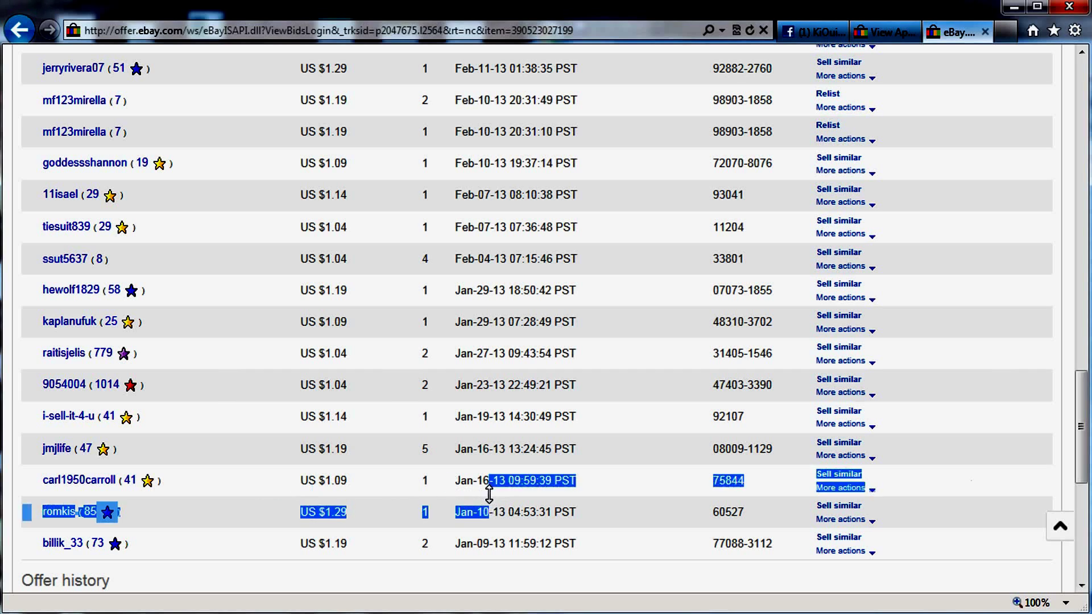
click(341, 481)
drag(346, 481, 325, 483)
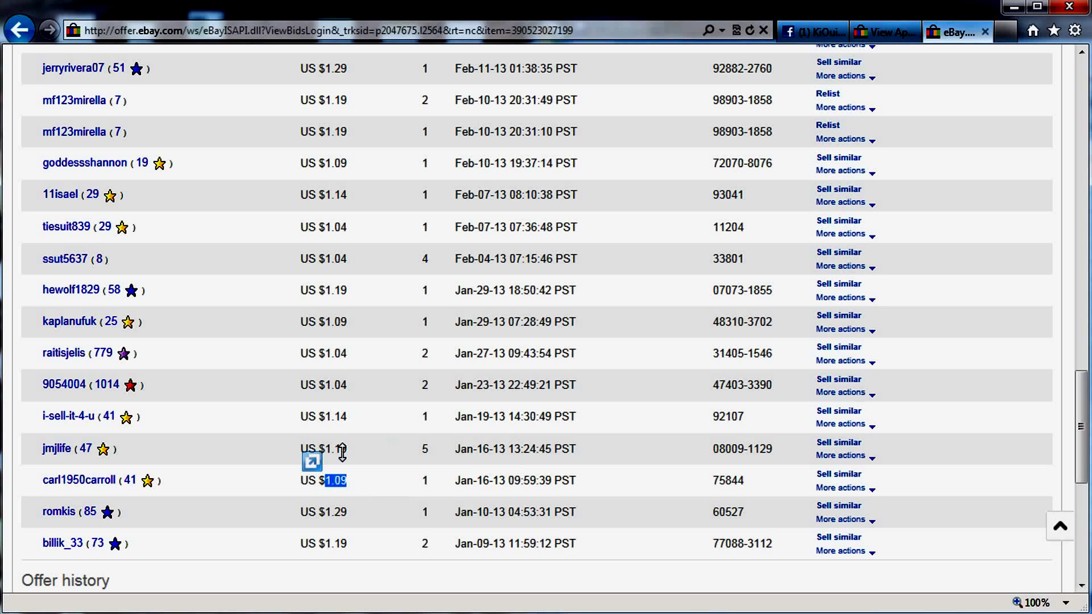
drag(326, 449, 464, 448)
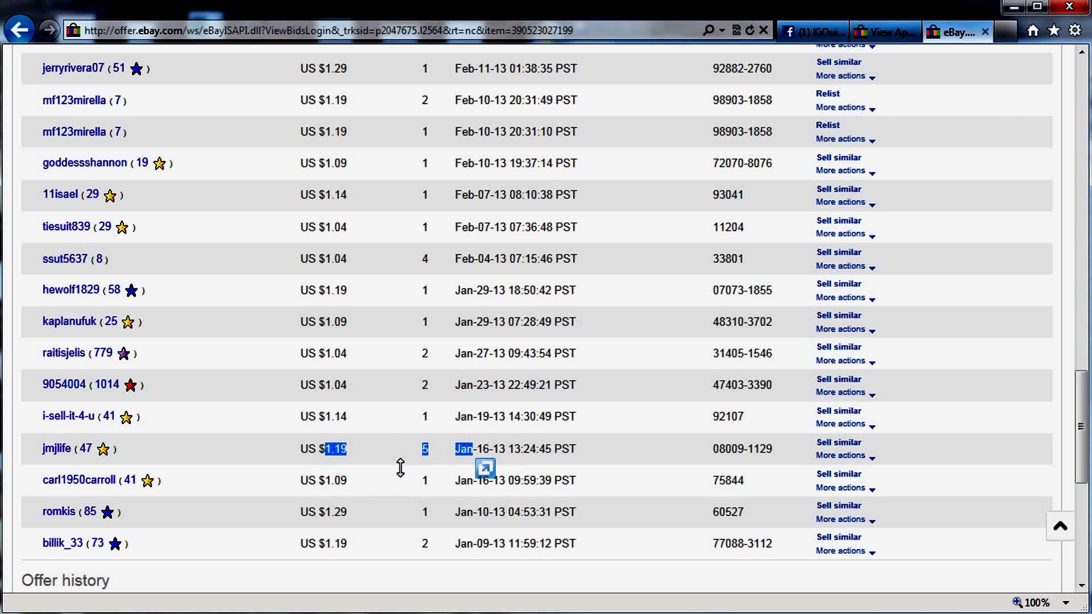
Highlight the newest $1.31 sale at the top and select the item's title text.
scroll(360, 423, up, 3)
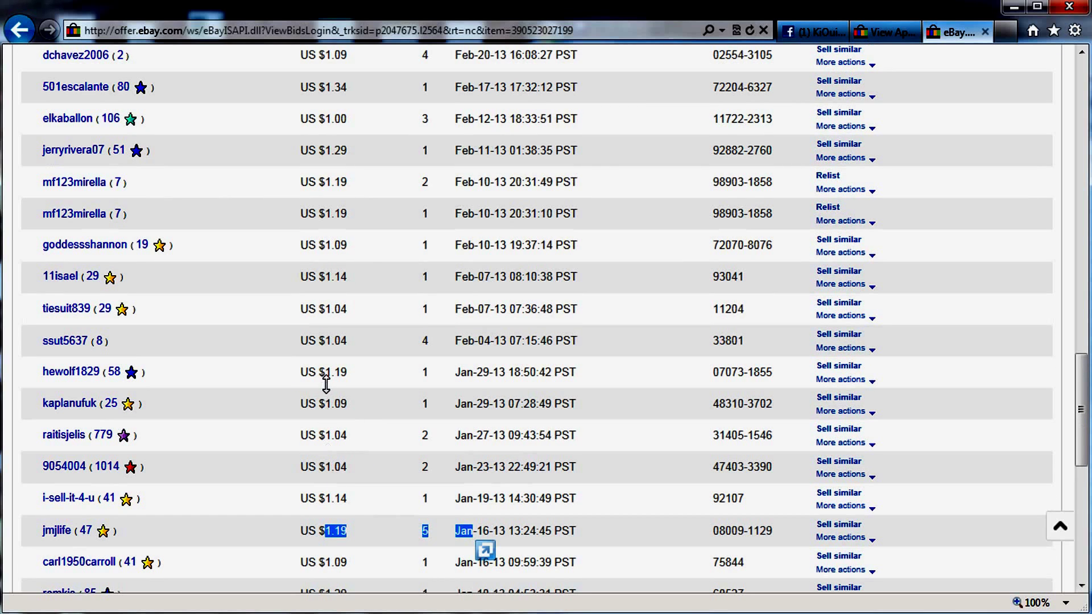
scroll(348, 140, up, 3)
scroll(348, 139, up, 3)
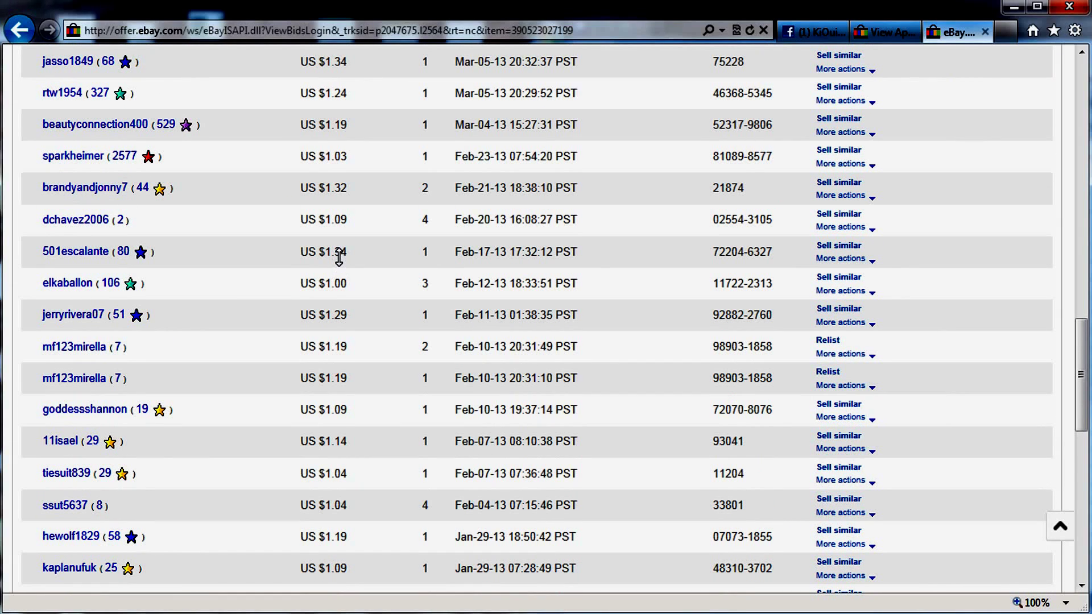
scroll(339, 257, up, 20)
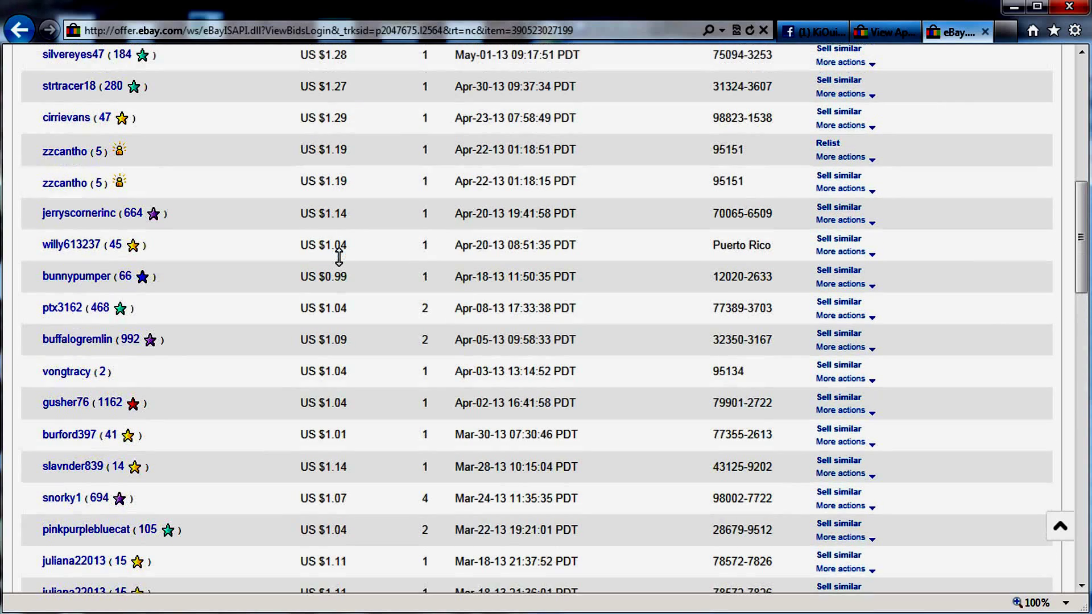
scroll(339, 257, up, 9)
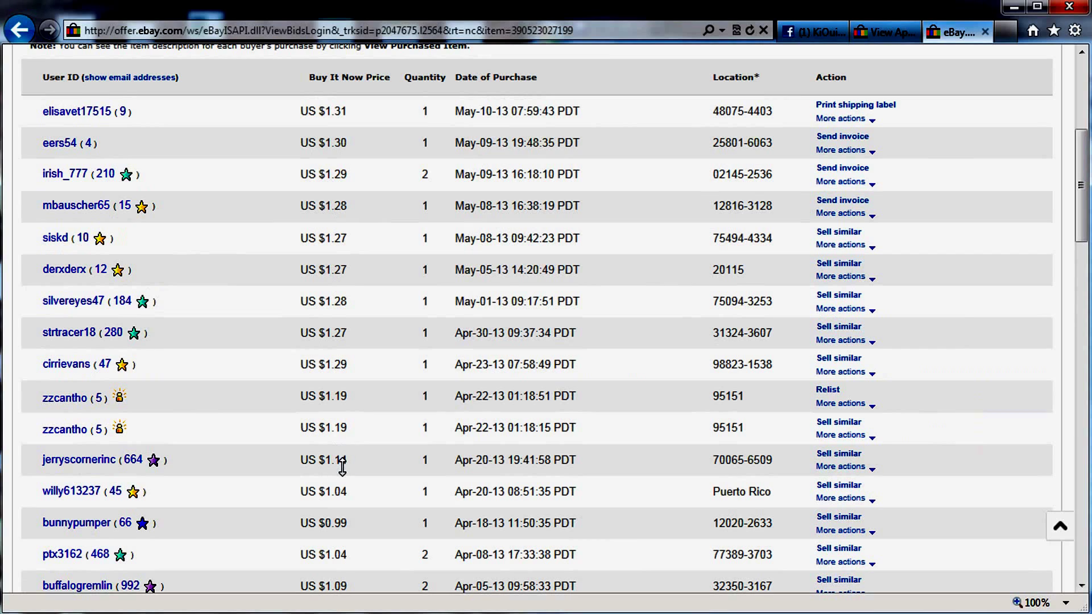
drag(345, 522, 302, 522)
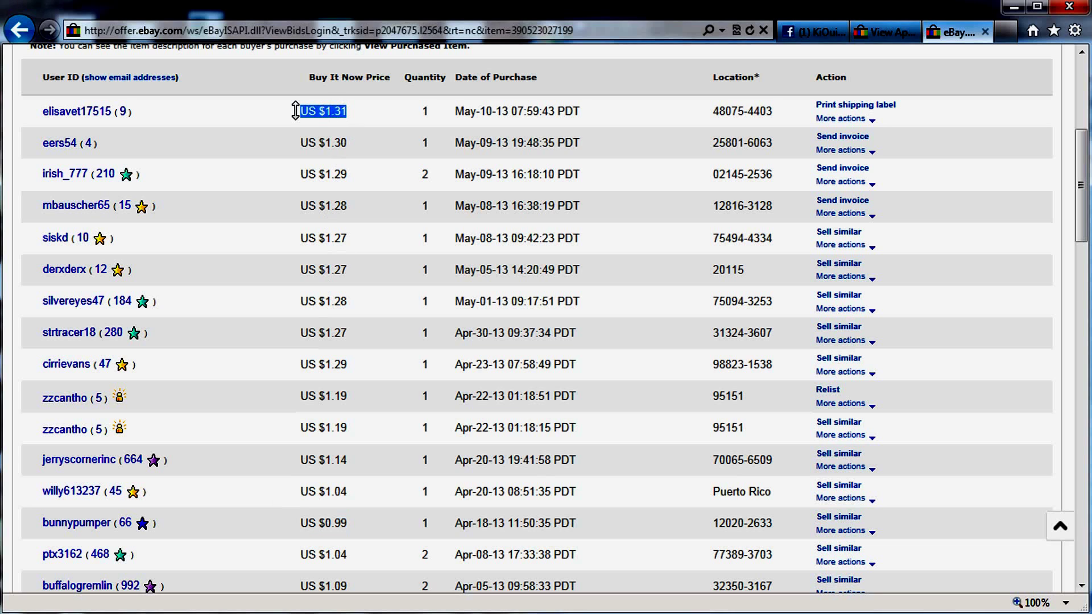
scroll(380, 222, up, 6)
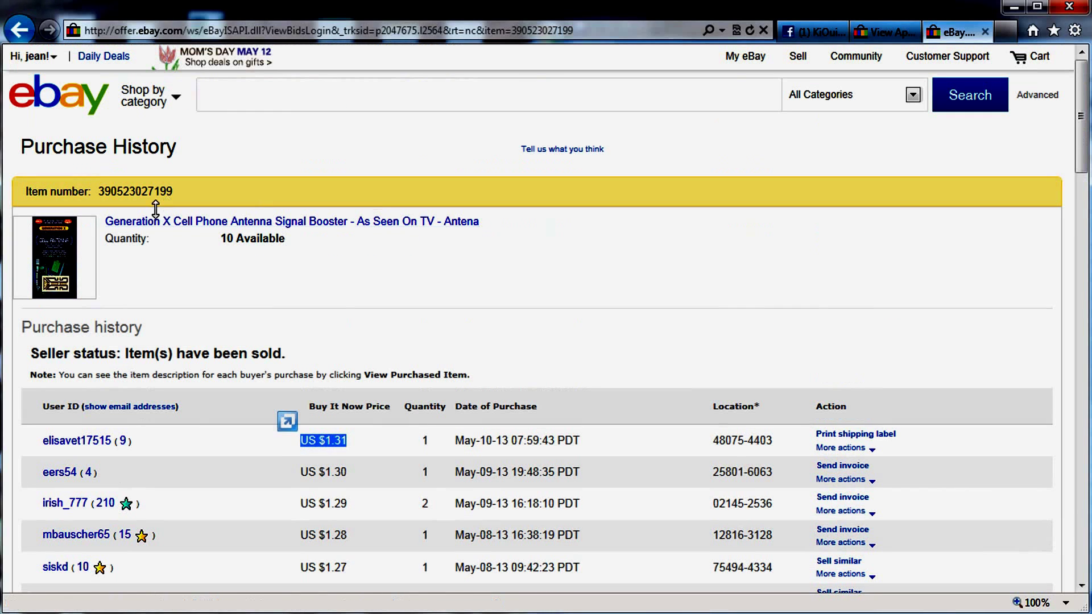
drag(103, 221, 348, 222)
key(ctrl+c)
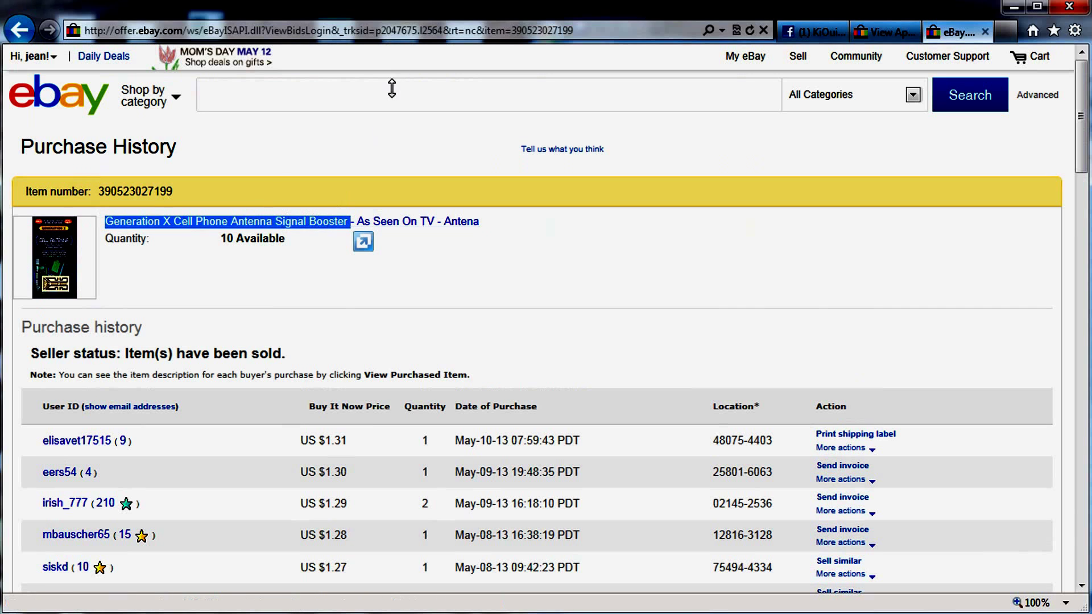
Search eBay for the copied Generation X Cell Phone Antenna title.
click(360, 91)
key(ctrl+v)
key(Return)
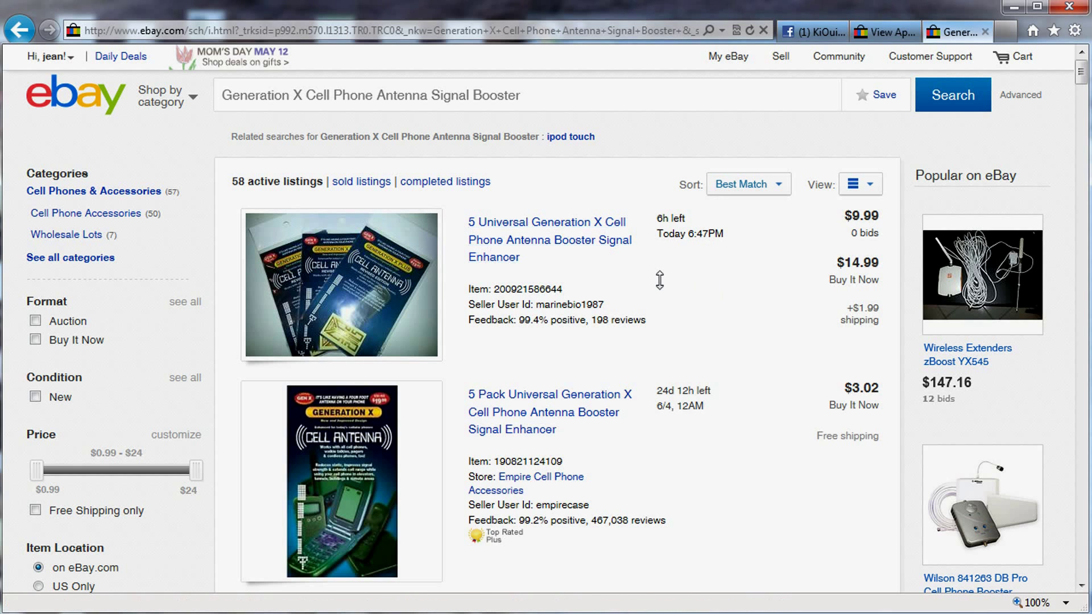
Highlight the $1.32 antenna listing's item number and seller, then return to Ki DynaPrice's Price Rules.
scroll(660, 280, down, 3)
scroll(577, 411, down, 4)
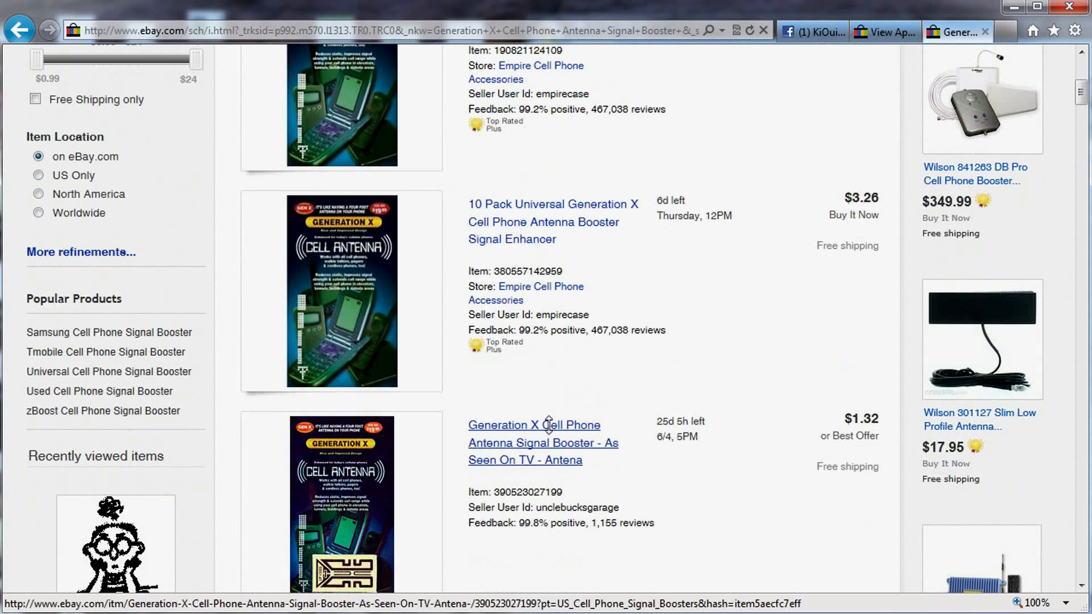
drag(619, 507, 459, 490)
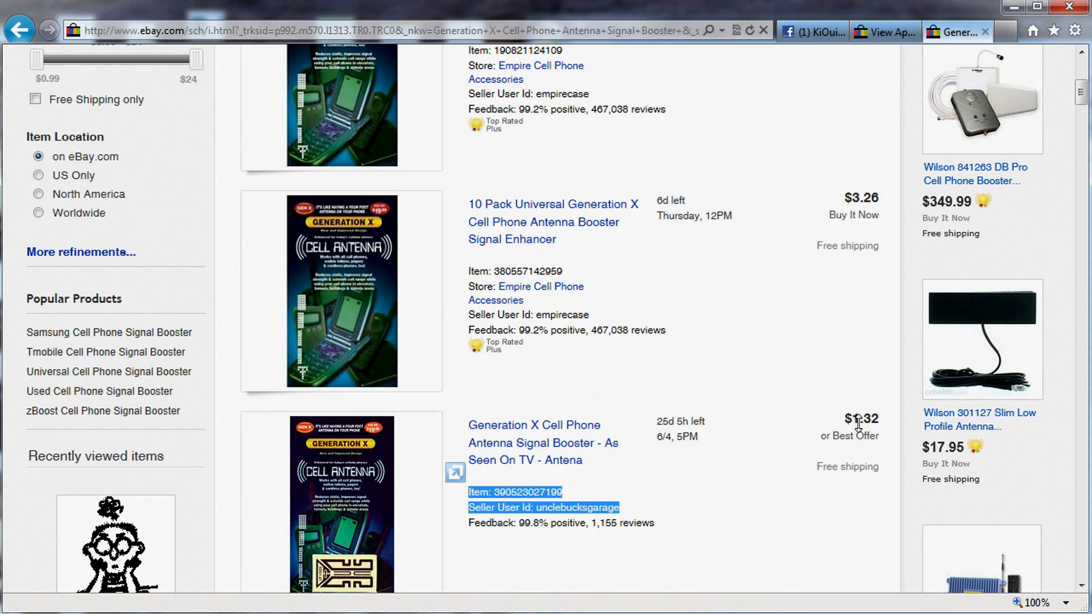
scroll(857, 423, up, 7)
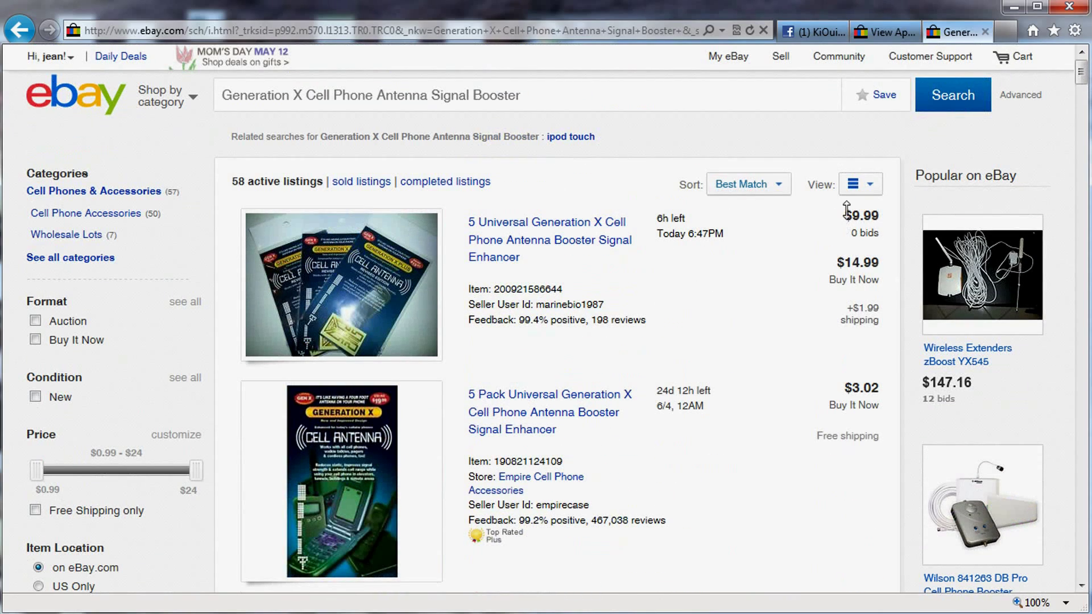
scroll(634, 464, down, 4)
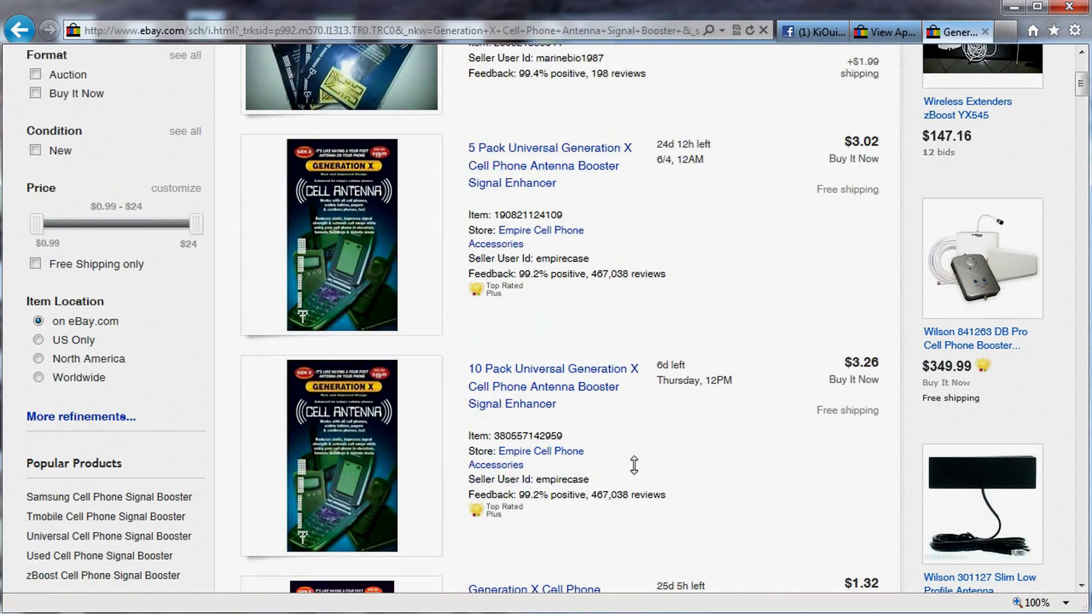
scroll(634, 464, down, 3)
scroll(636, 464, down, 1)
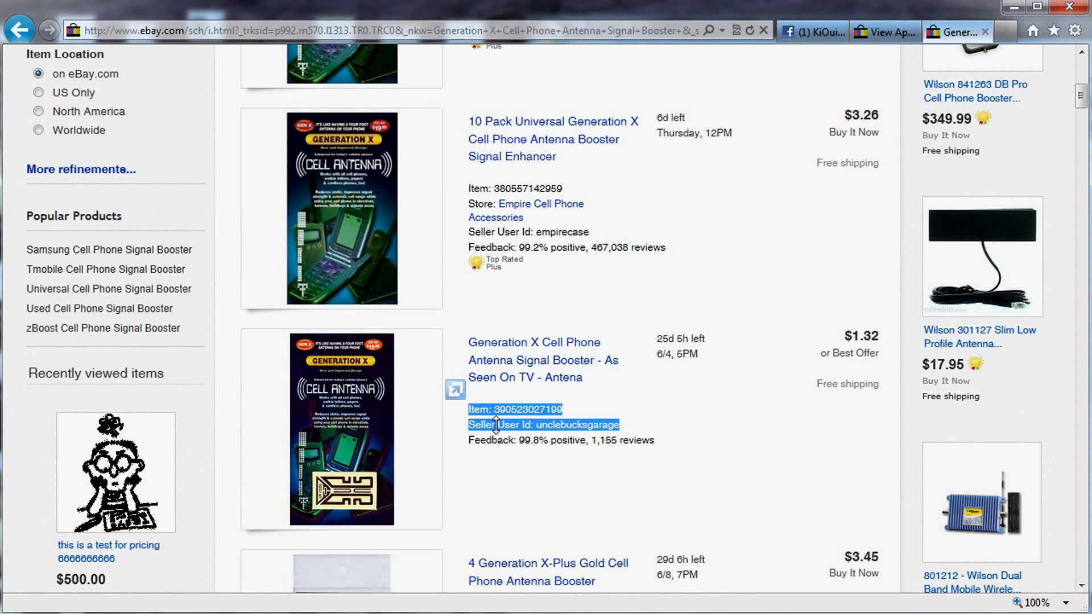
click(883, 36)
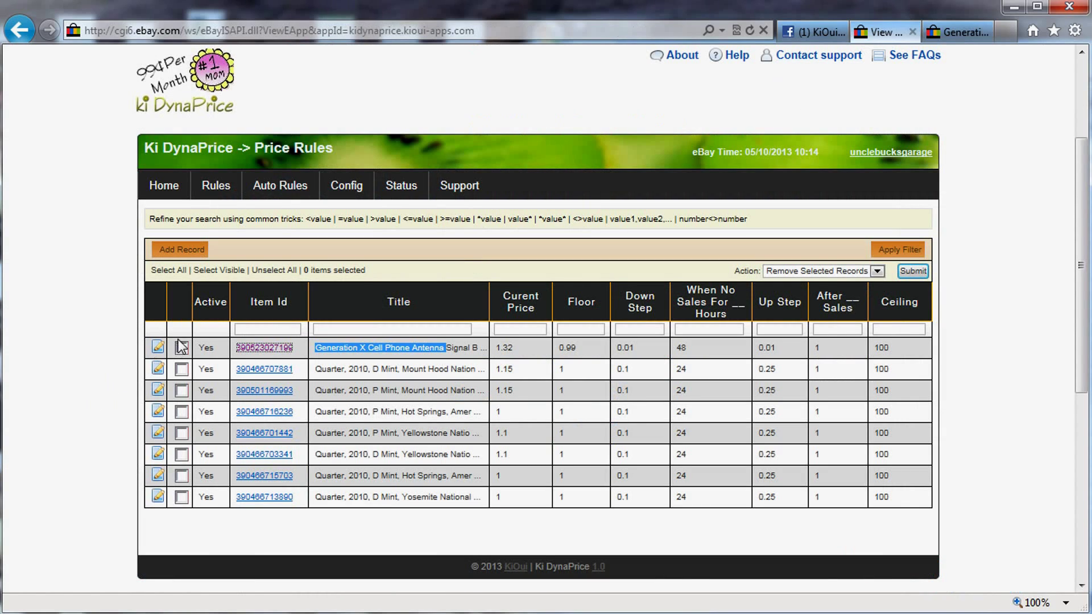
Review the antenna rule's item ID, 0.99 floor, 100 ceiling, sales trigger, 48 hours and 0.01 down step.
click(159, 345)
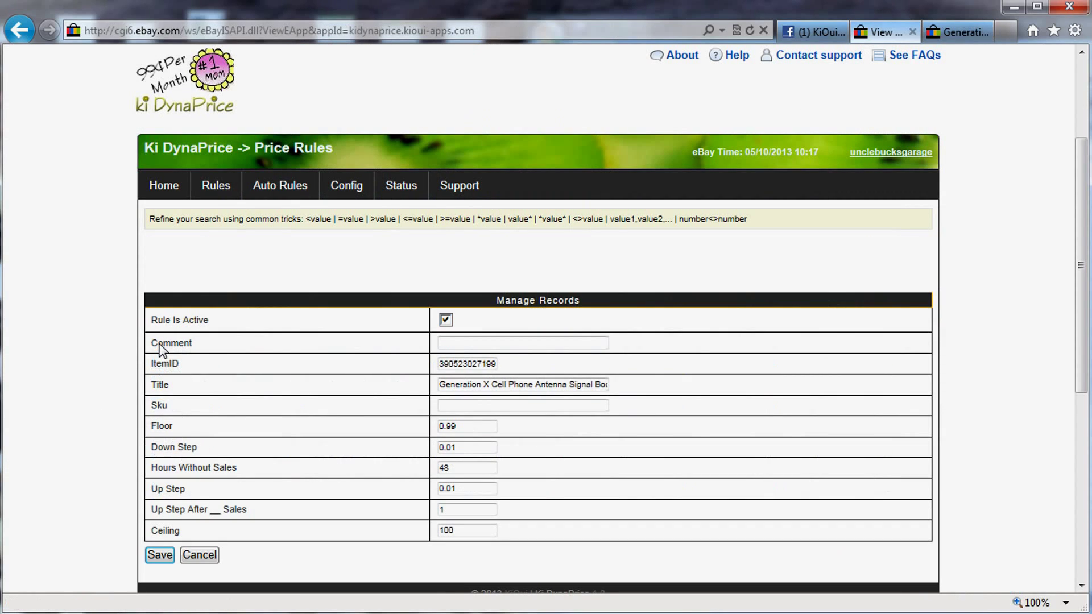
double_click(485, 365)
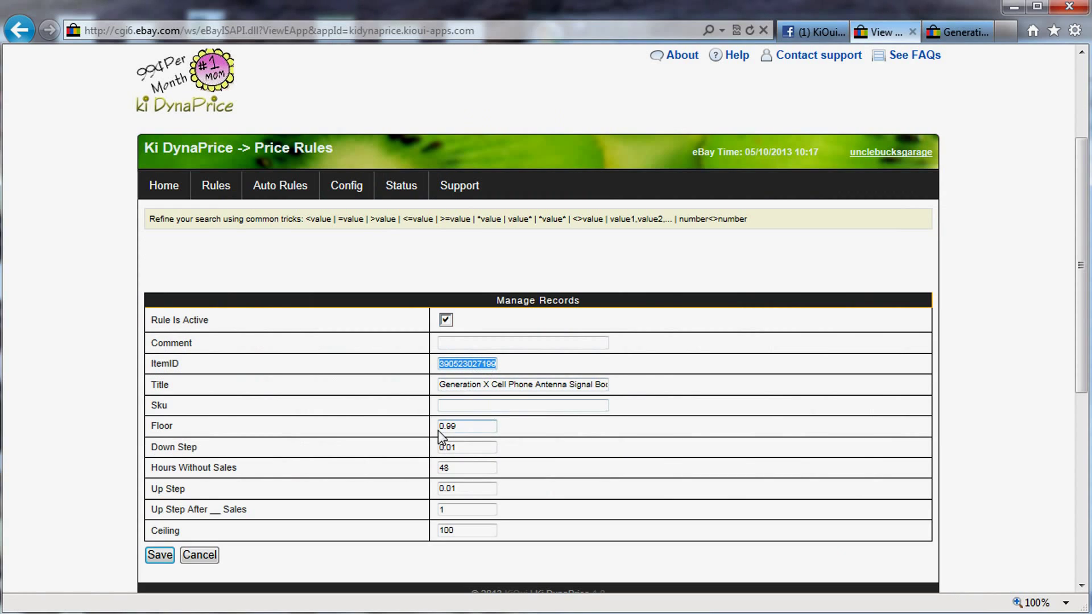
click(461, 425)
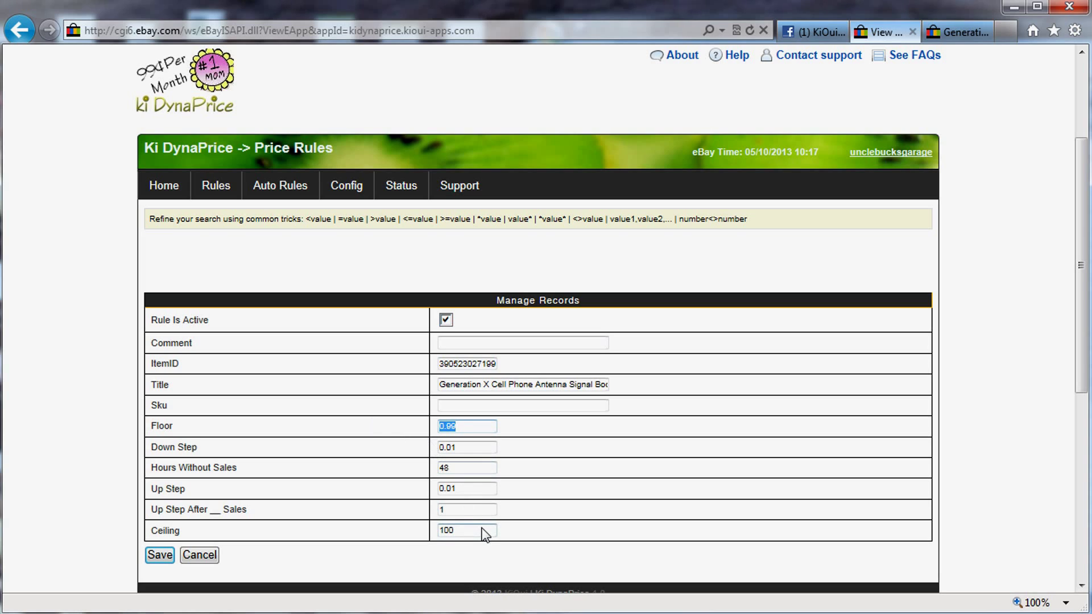
click(466, 530)
double_click(444, 512)
drag(461, 469, 375, 469)
drag(475, 450, 400, 451)
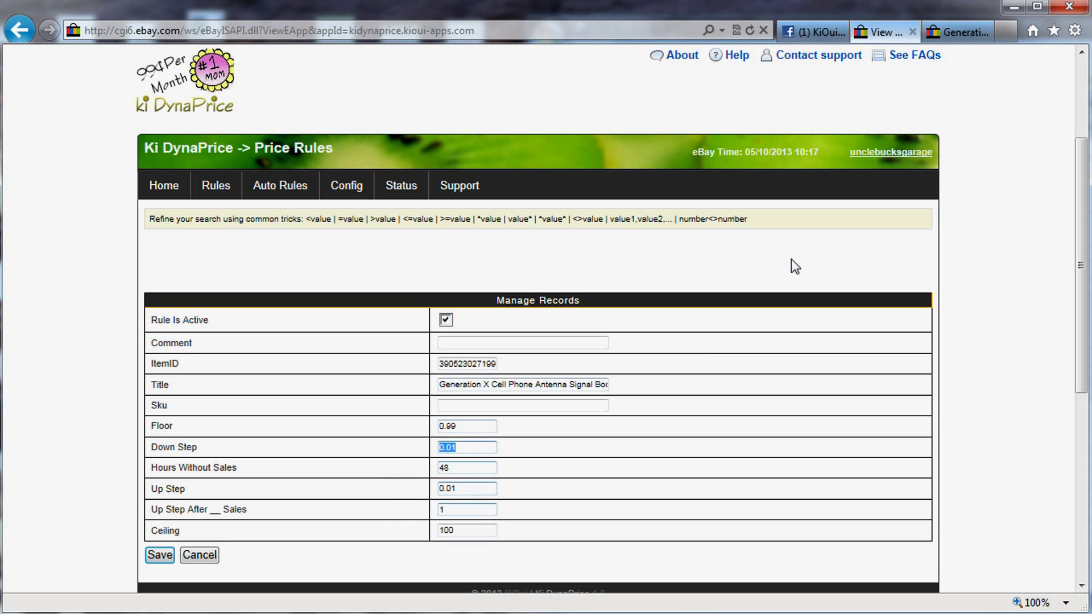
click(937, 29)
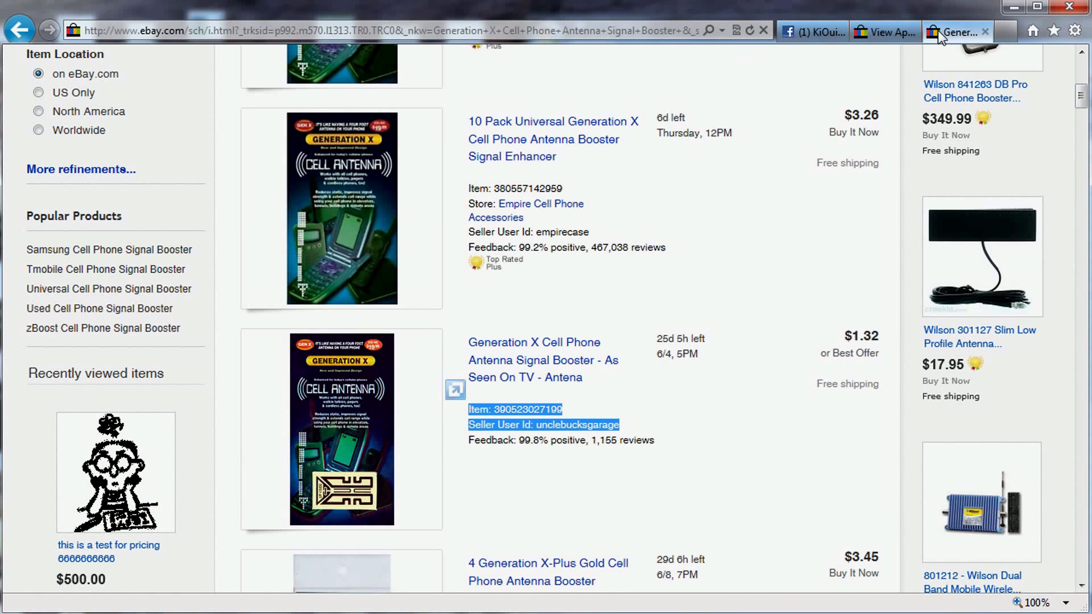
Reopen the antenna listing's purchase history and drag-select its sale rows for Excel.
click(509, 360)
click(627, 377)
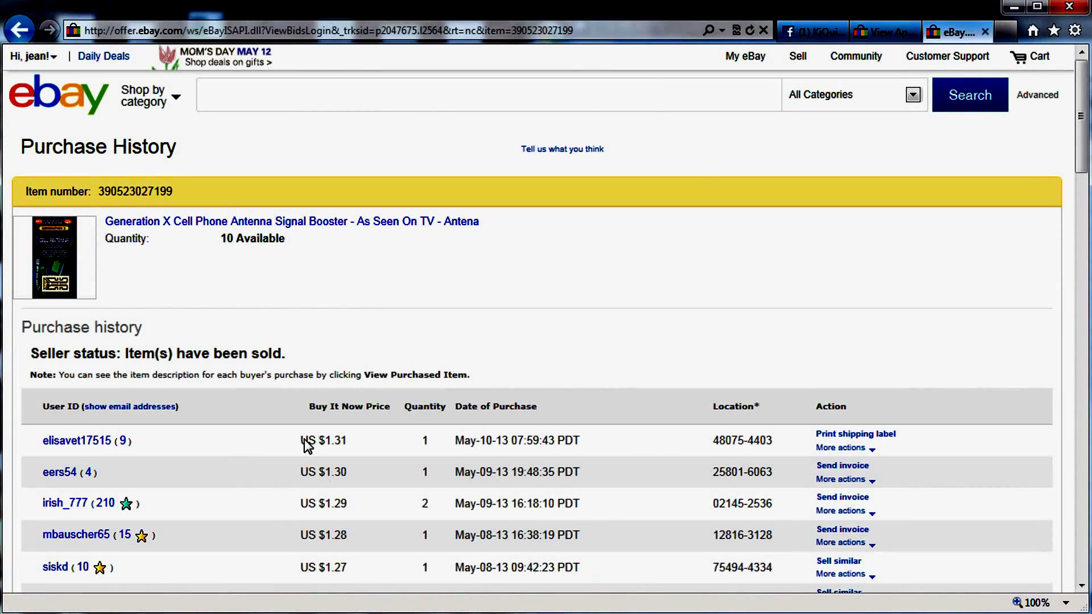
drag(304, 439, 432, 236)
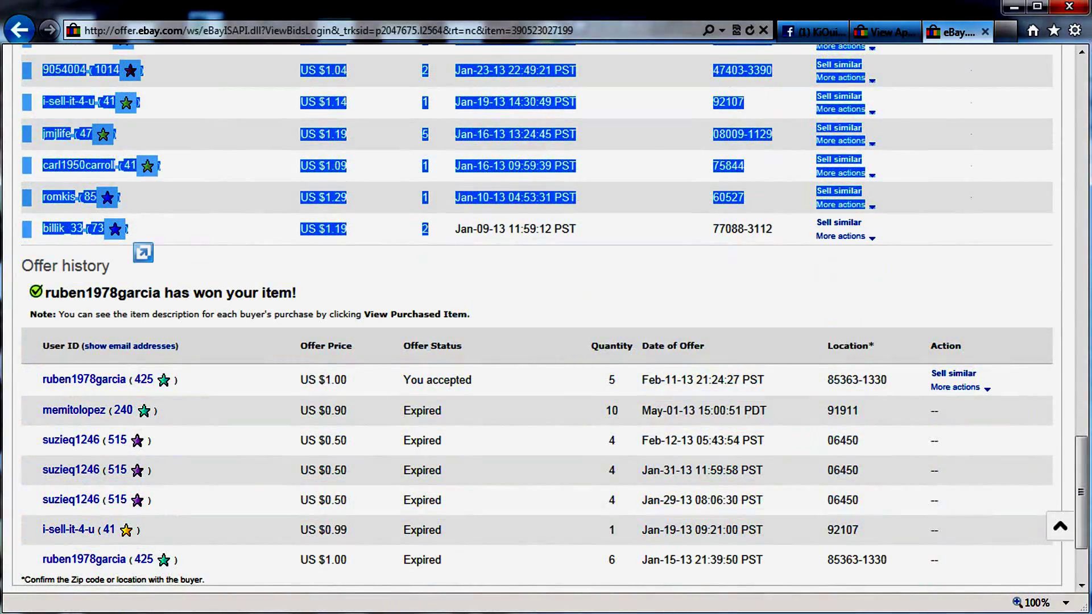
key(alt+Tab)
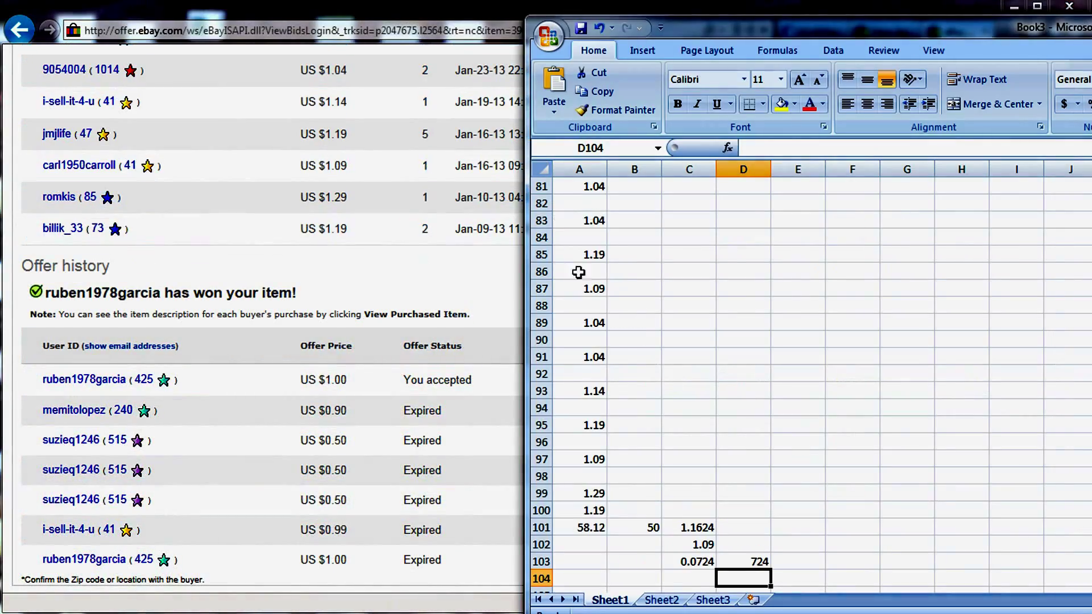
drag(743, 30, 230, 20)
click(442, 309)
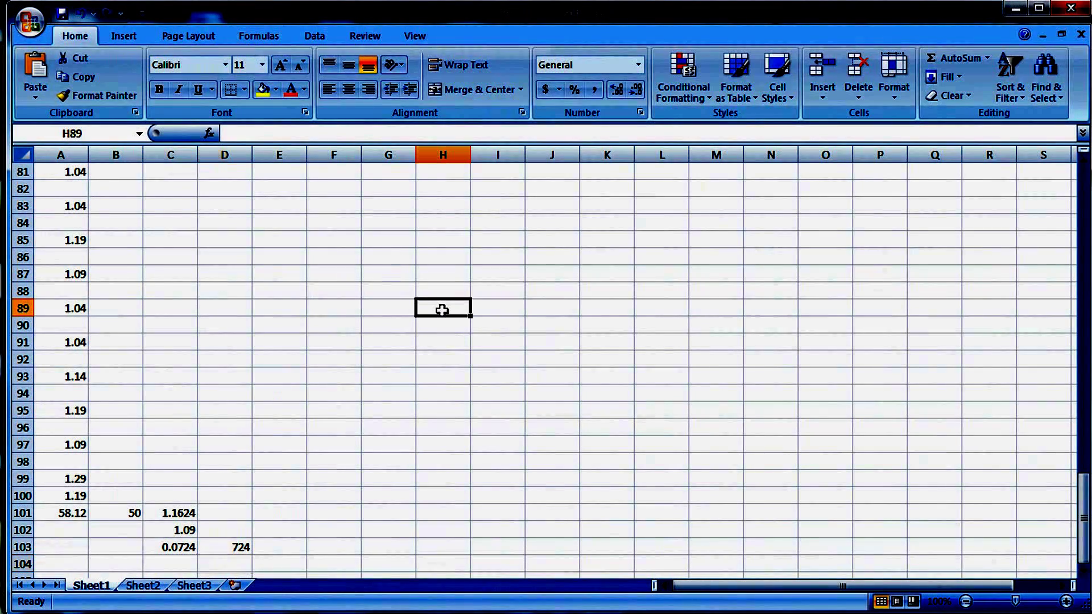
key(ctrl+Home)
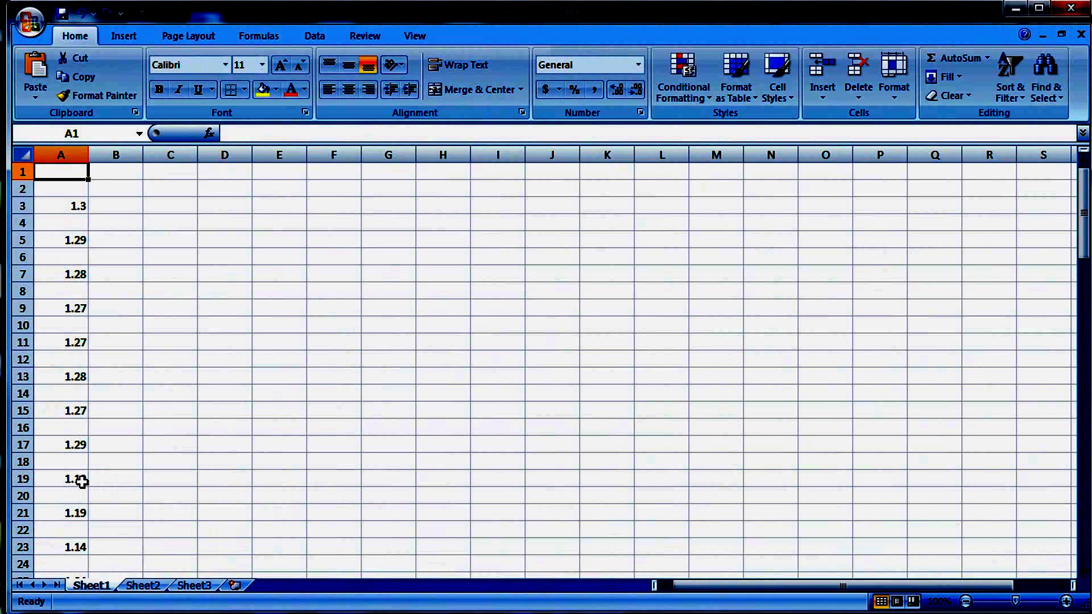
key(ctrl+Down)
key(ctrl+Down)
key(ctrl+Down)
key(ctrl+Down)
key(ctrl+Down)
key(ctrl+Down)
key(ctrl+Down)
key(ctrl+Down)
key(ctrl+Down)
key(ctrl+Down)
key(ctrl+Down)
key(ctrl+Down)
key(ctrl+Down)
key(ctrl+Down)
key(ctrl+Down)
key(ctrl+Down)
key(ctrl+Down)
key(ctrl+Down)
key(ctrl+Down)
key(ctrl+Down)
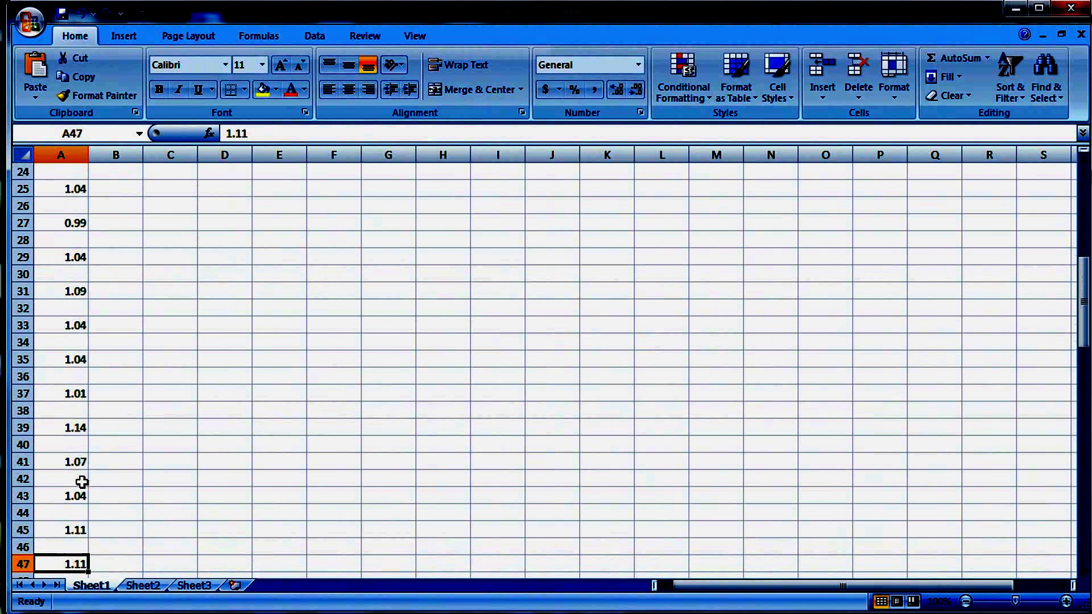
key(ctrl+Down)
key(ctrl+Down)
key(ctrl+Down)
key(ctrl+Down)
key(ctrl+Down)
key(ctrl+Down)
key(ctrl+Down)
key(ctrl+Down)
key(ctrl+Down)
key(ctrl+Down)
key(ctrl+Down)
key(ctrl+Down)
key(ctrl+Down)
key(ctrl+Down)
key(ctrl+Down)
key(ctrl+Down)
key(ctrl+Down)
key(ctrl+Down)
key(ctrl+Down)
key(ctrl+Down)
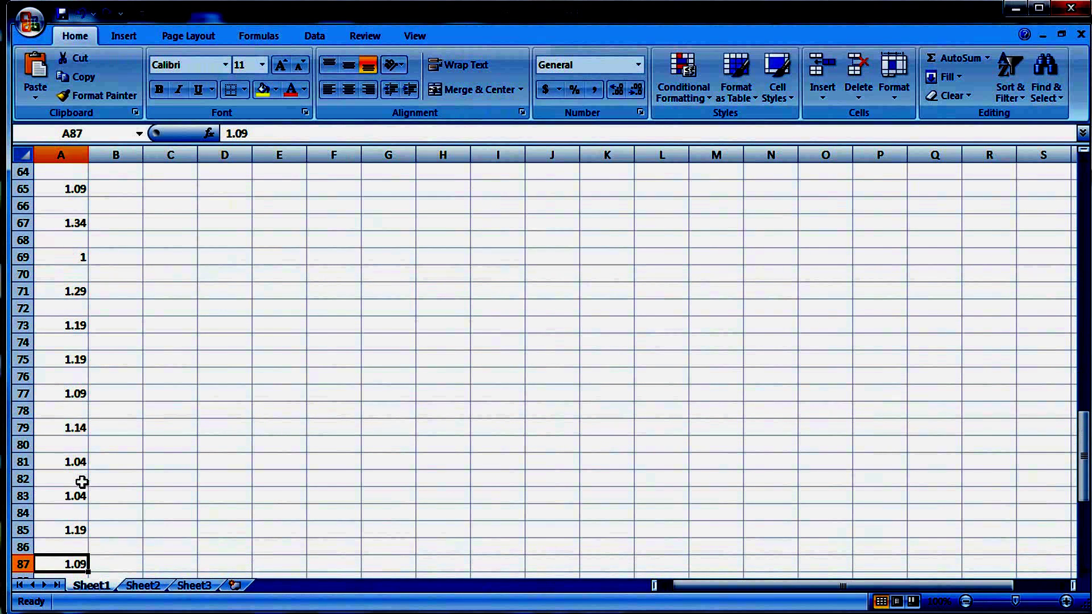
key(ctrl+Down)
key(ctrl+Down)
key(ctrl+Up)
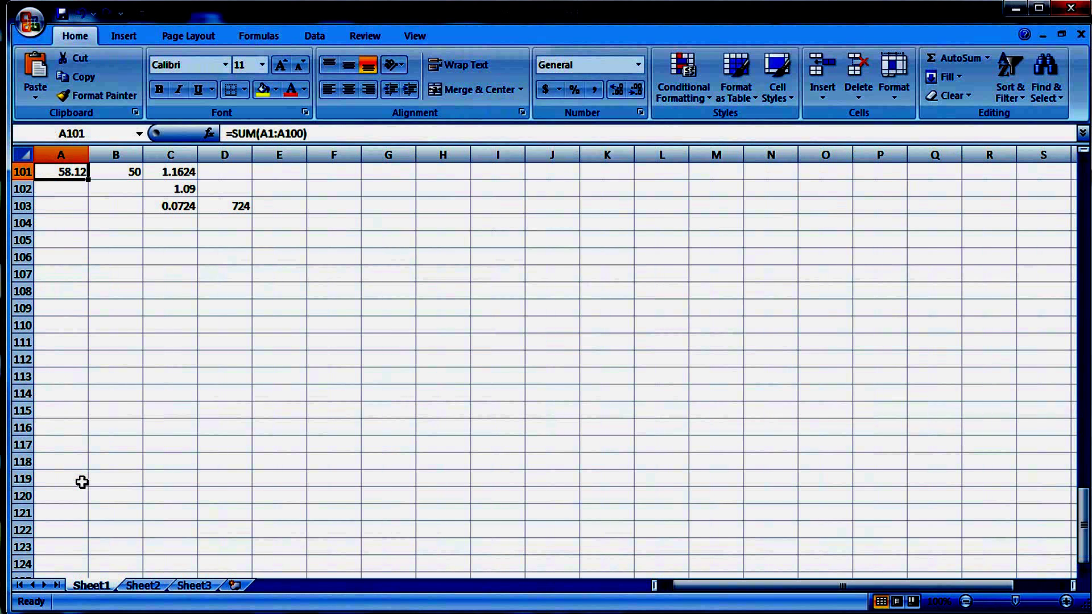
scroll(82, 296, up, 2)
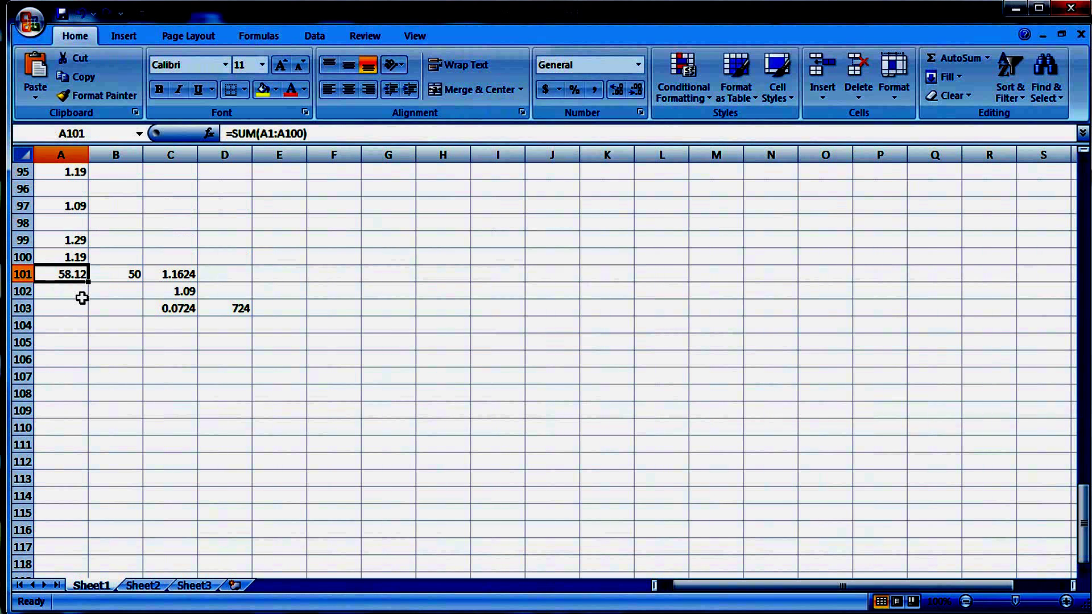
click(135, 273)
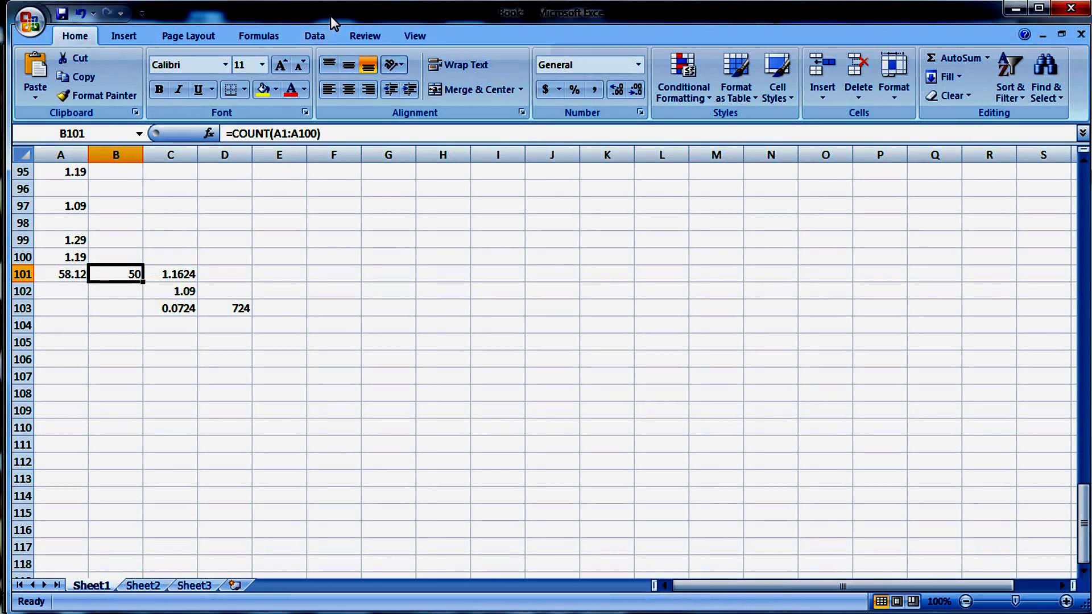
drag(330, 16, 862, 74)
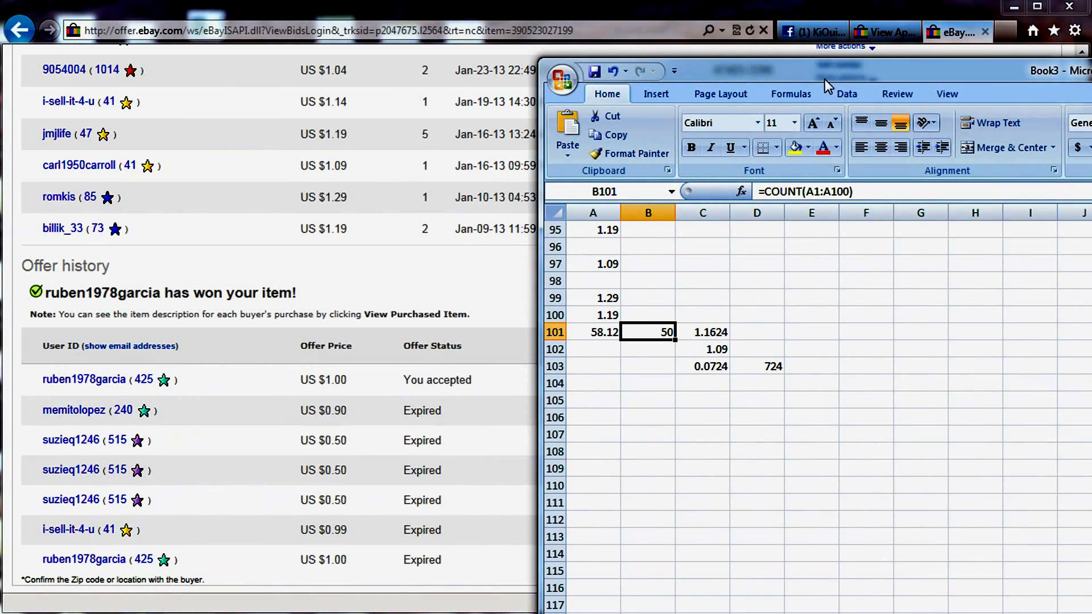
Scroll to the top of Purchase History and drag-select every row, May-10-13 through Jan-09-13.
click(429, 232)
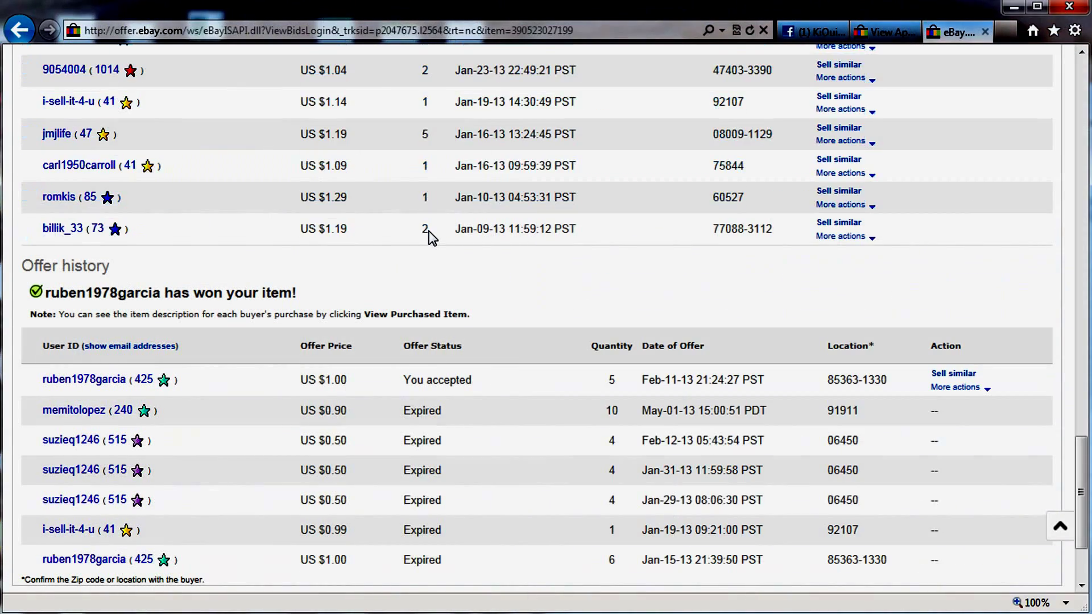
scroll(427, 230, up, 20)
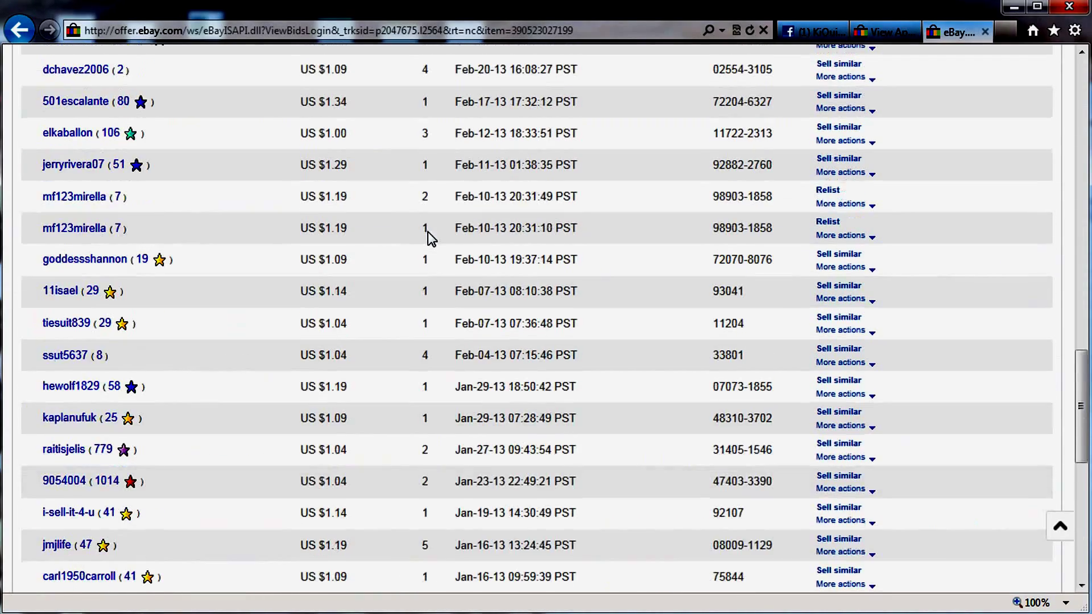
scroll(427, 231, up, 10)
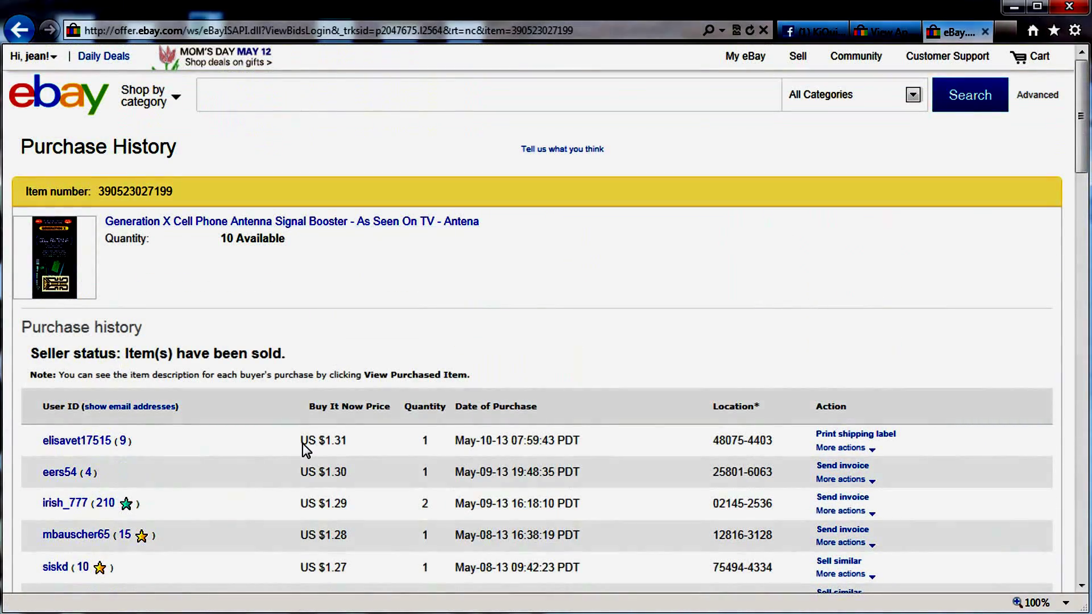
drag(303, 444, 524, 587)
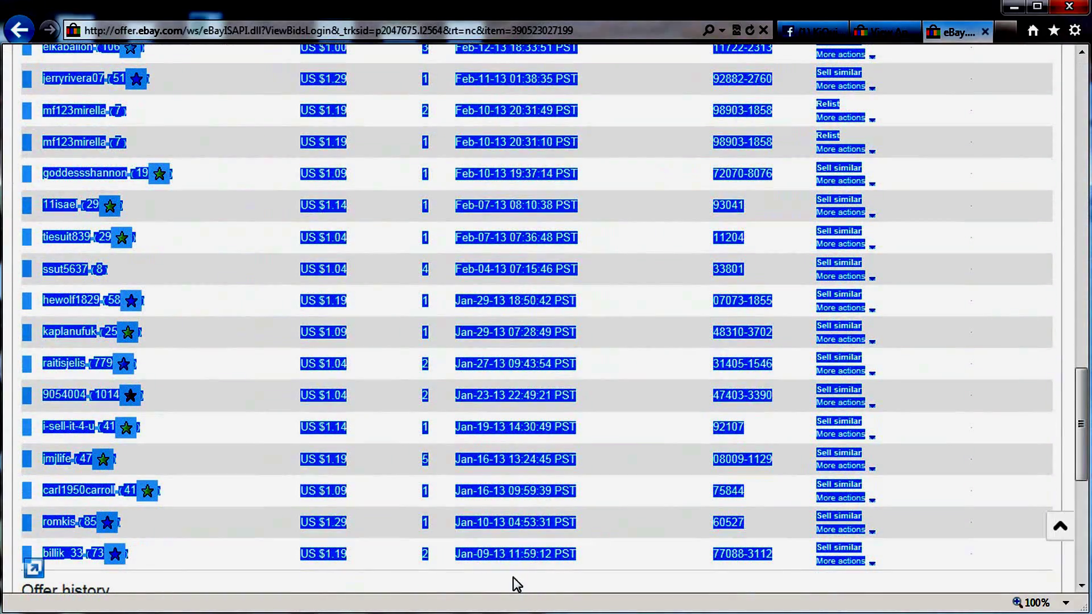
key(alt+Tab)
Paste the purchase history into Book3 over the whole sheet, then start a new blank workbook.
drag(441, 31, 642, 16)
key(ctrl+v)
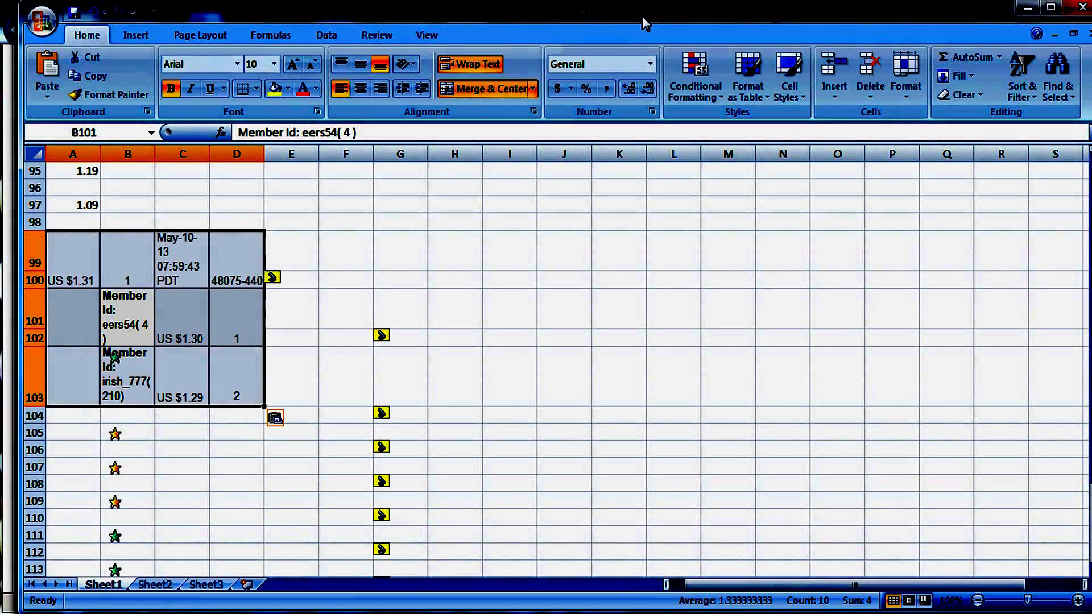
key(ctrl+a)
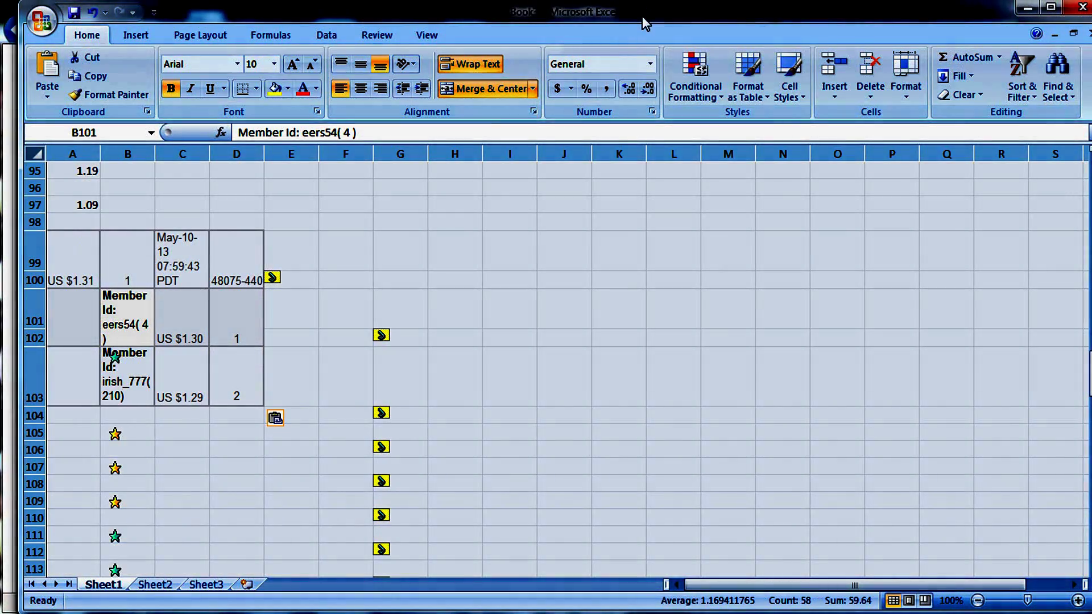
key(ctrl+v)
key(Return)
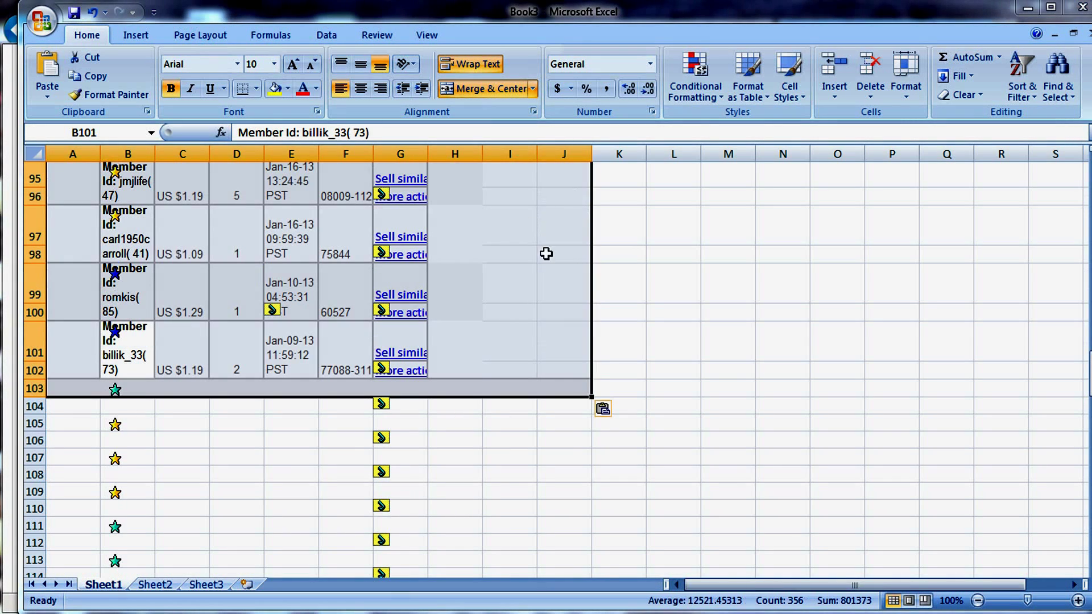
click(822, 338)
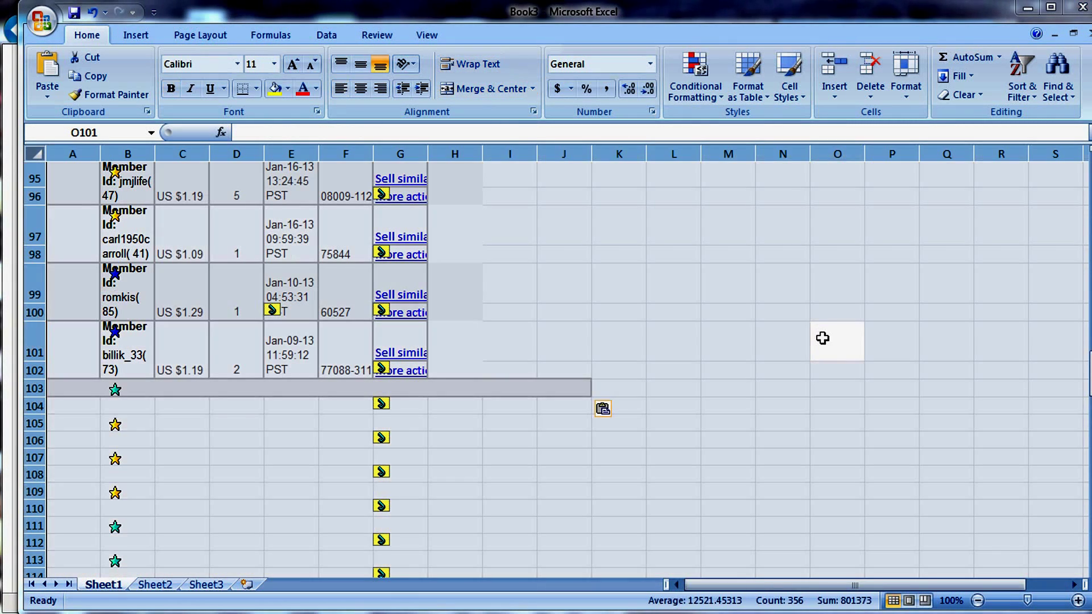
key(ctrl+n)
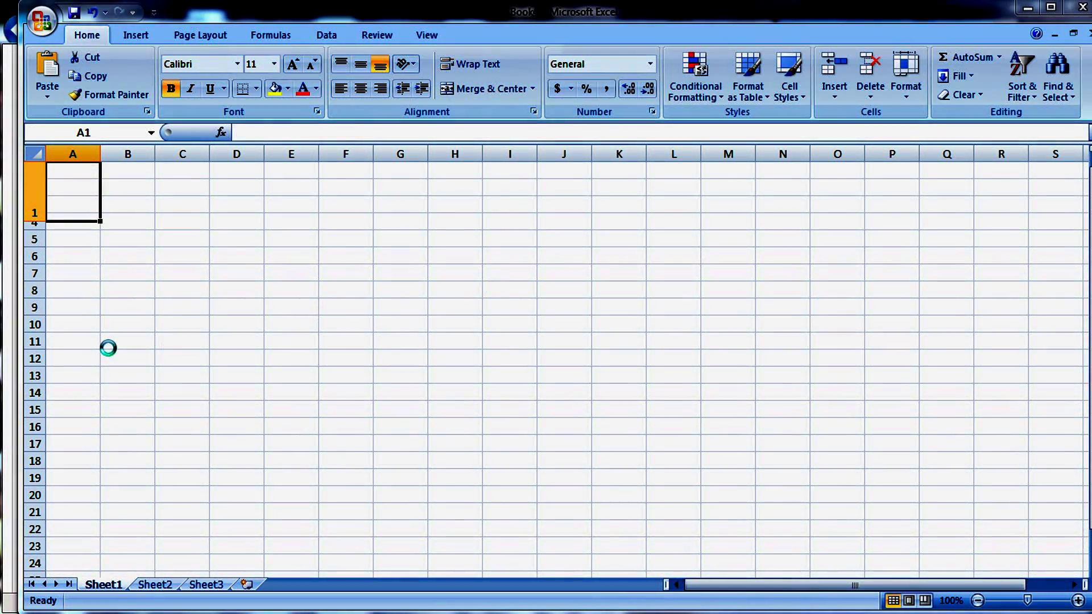
Paste the purchase history into the new workbook and clear rows 1 and 2.
key(ctrl+v)
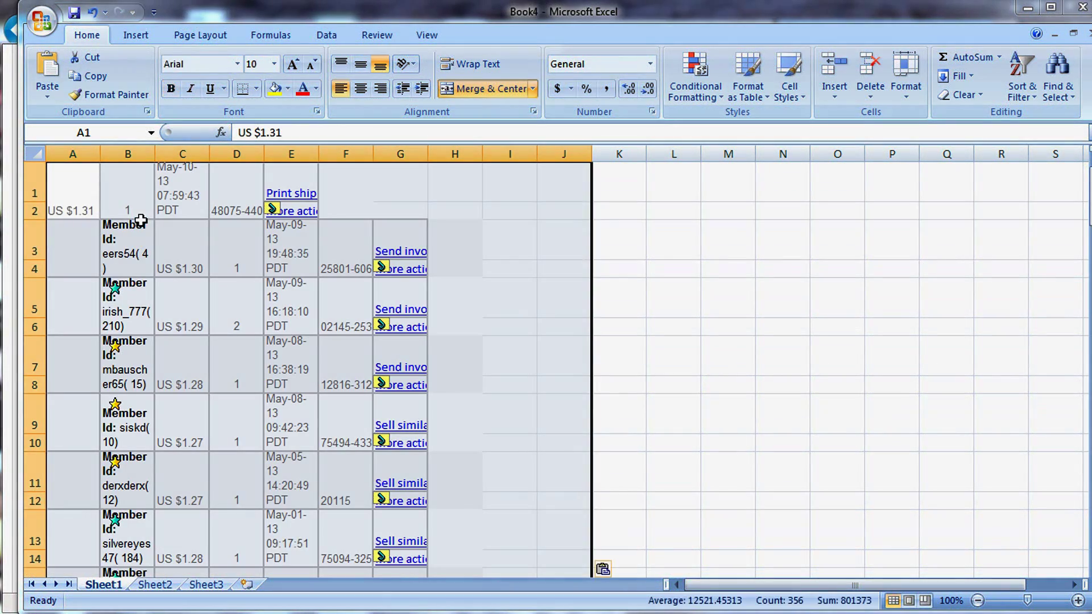
click(34, 186)
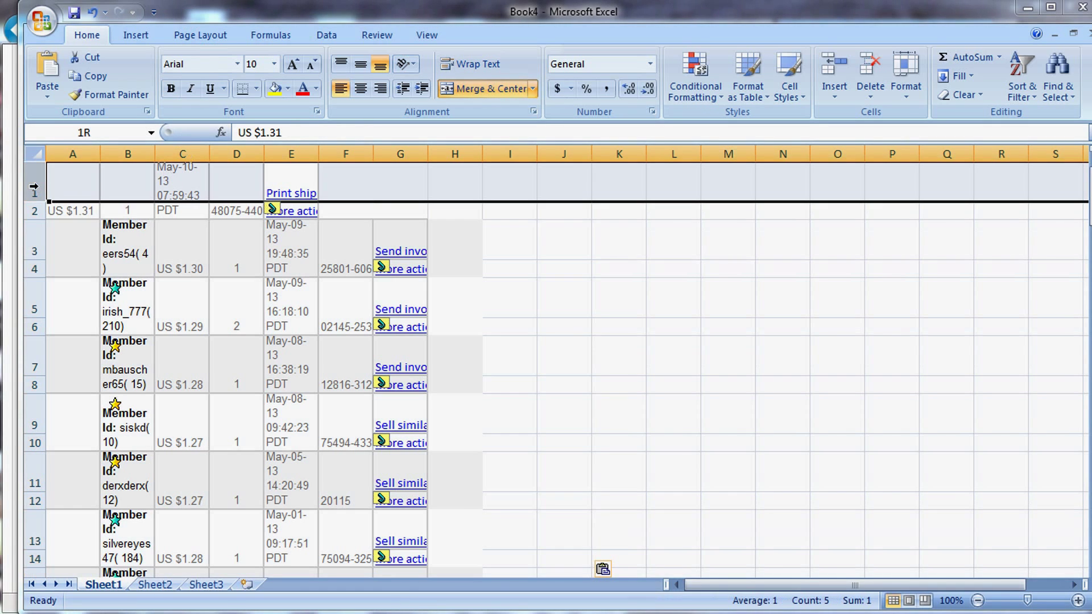
drag(34, 187, 34, 210)
key(Delete)
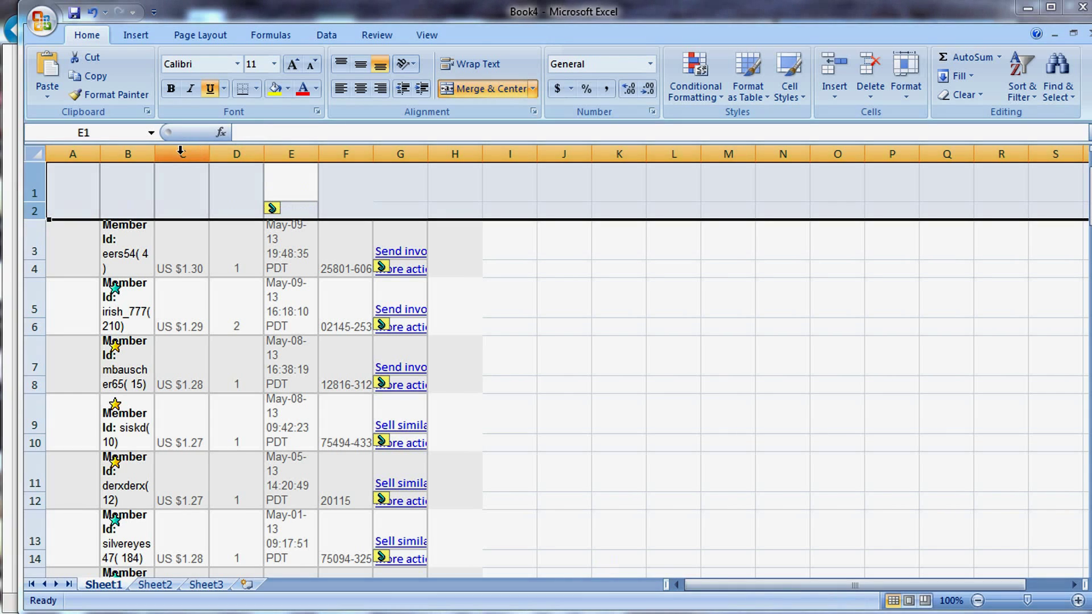
Copy the price and quantity columns C and D, then launch Notepad++.
drag(182, 153, 254, 153)
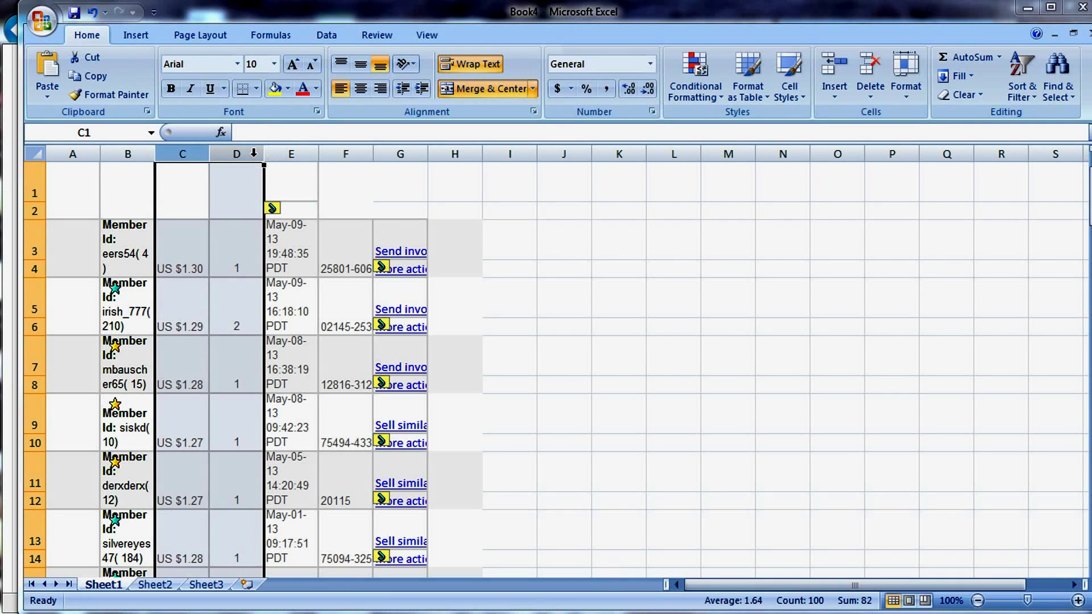
key(ctrl+c)
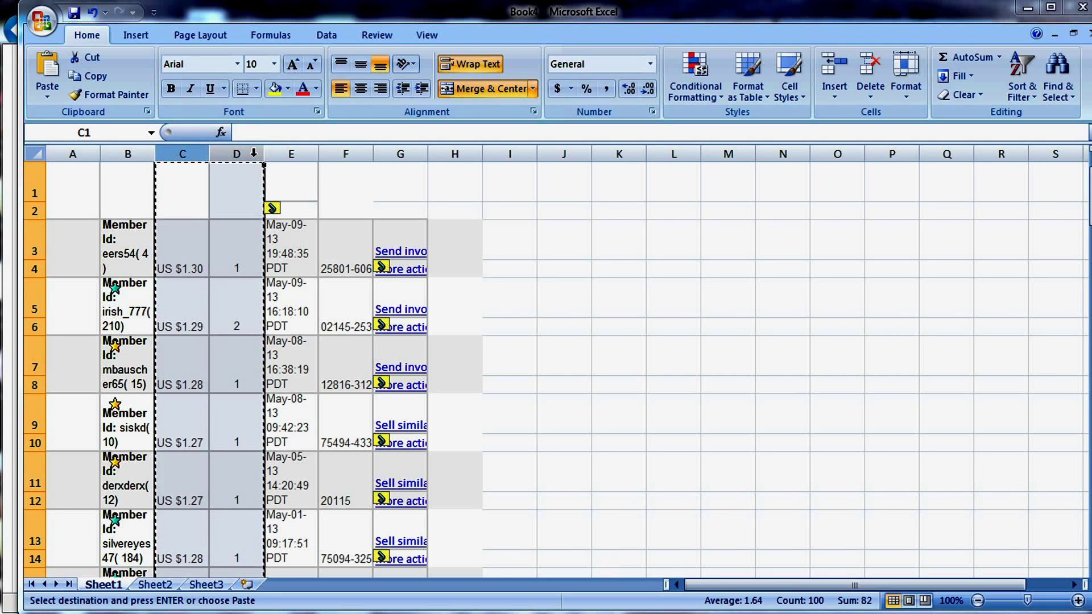
key(super)
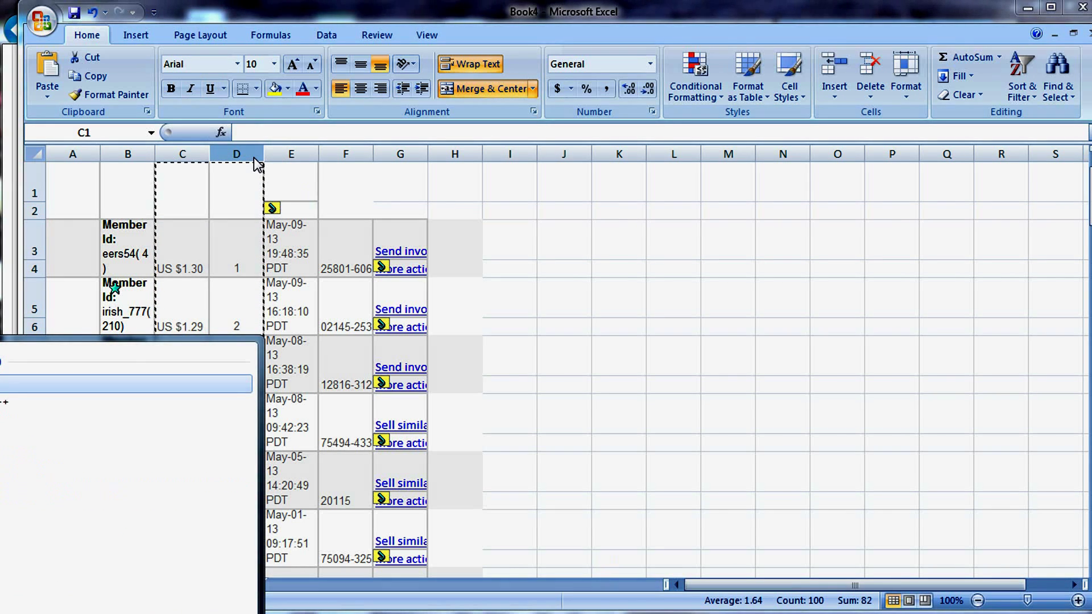
key(Return)
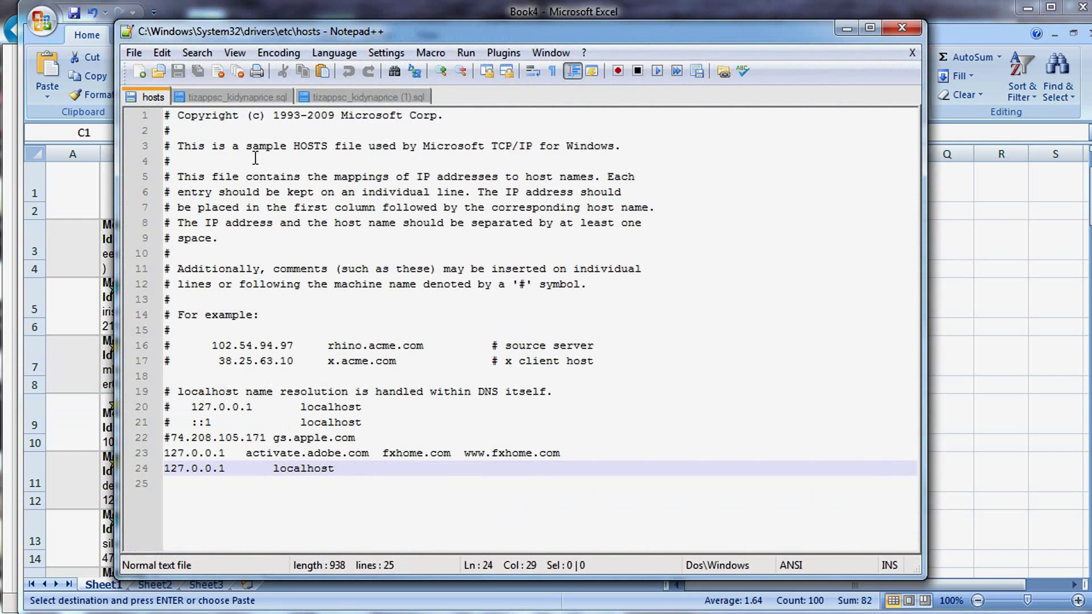
Replace the file's text with the copied prices and quantities and select a 'US $' prefix.
key(ctrl+a)
key(ctrl+v)
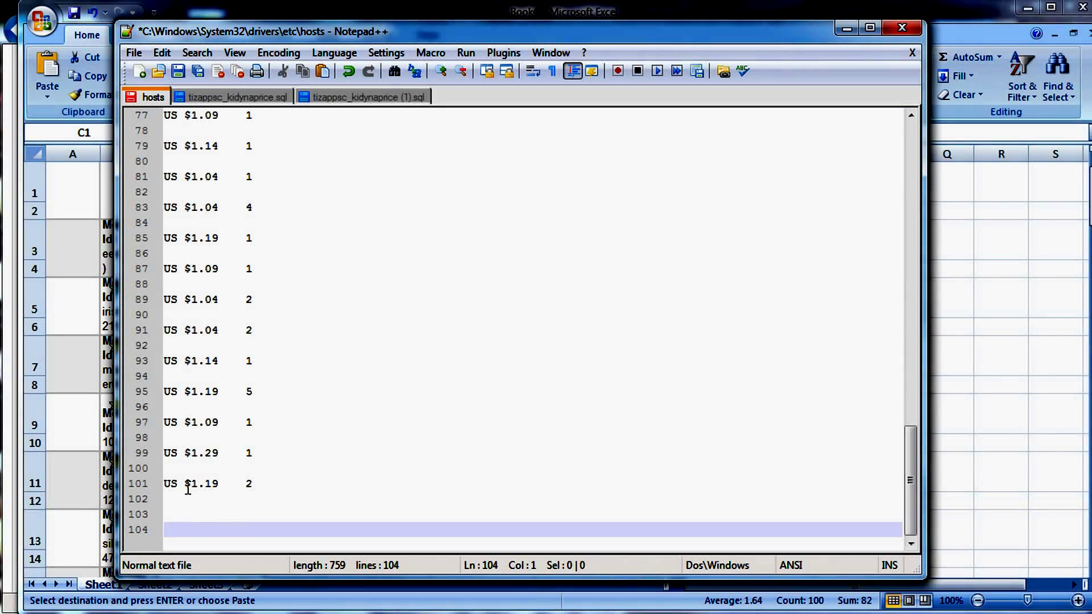
click(185, 484)
key(Right)
key(shift+Home)
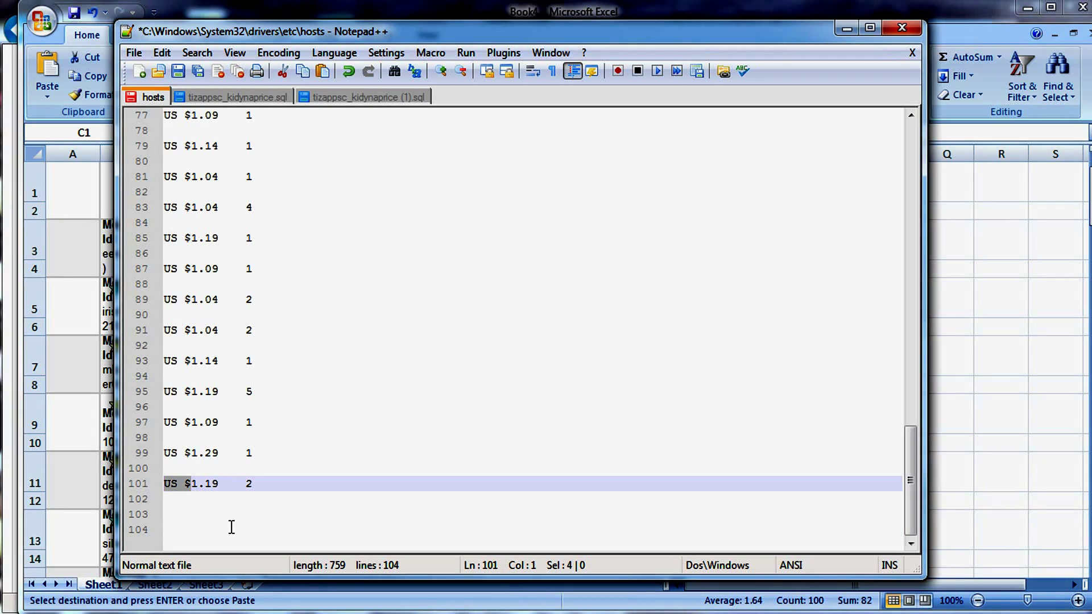
Replace every 'US $' with nothing, then select all the cleaned numbers.
key(ctrl+h)
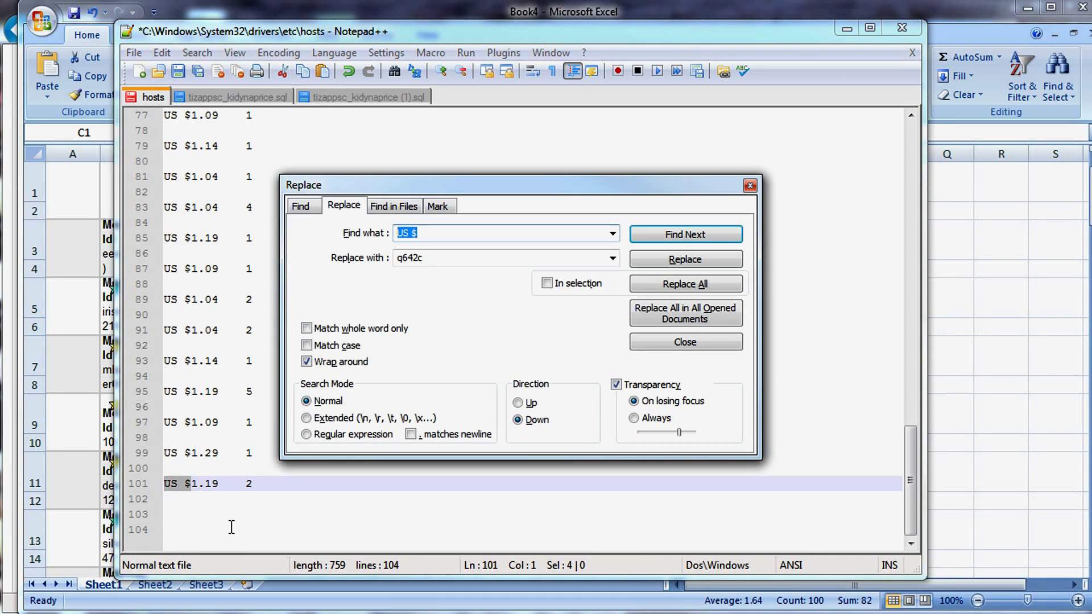
key(Tab)
key(BackSpace)
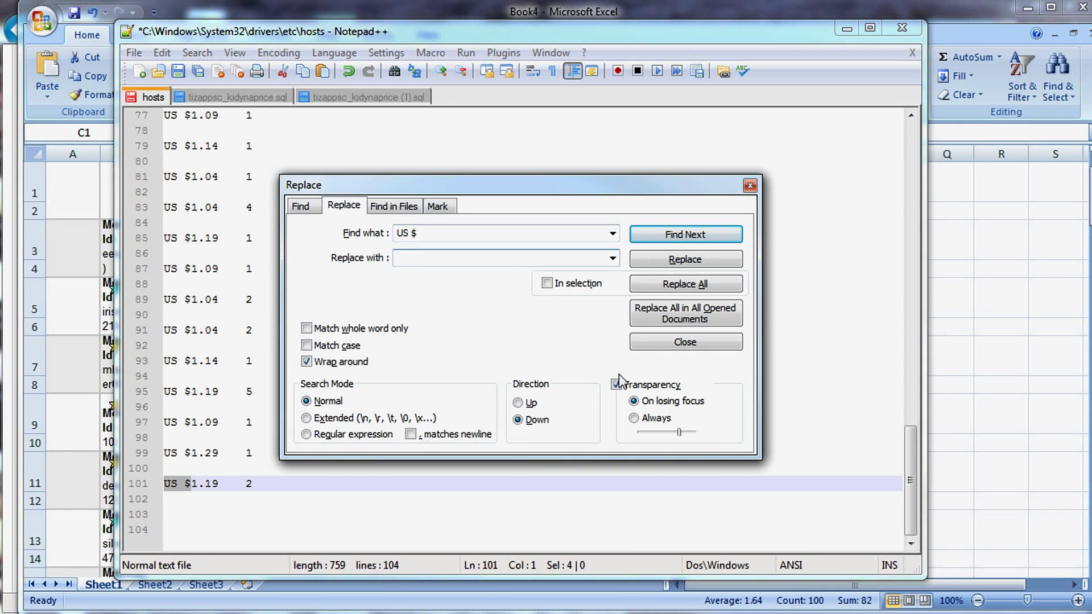
click(677, 284)
key(Return)
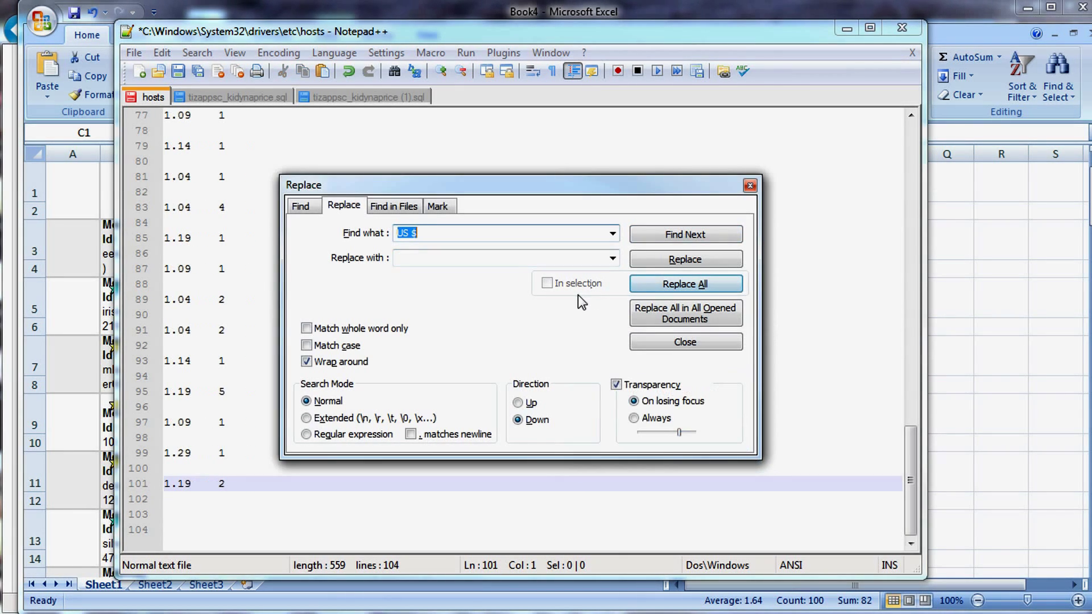
click(750, 186)
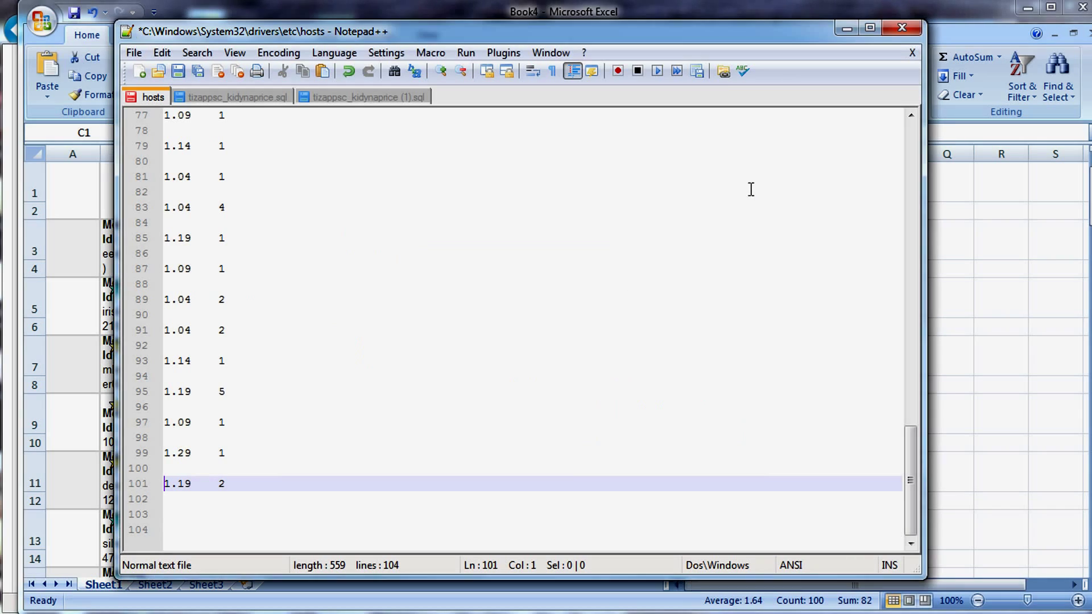
click(450, 302)
key(ctrl+a)
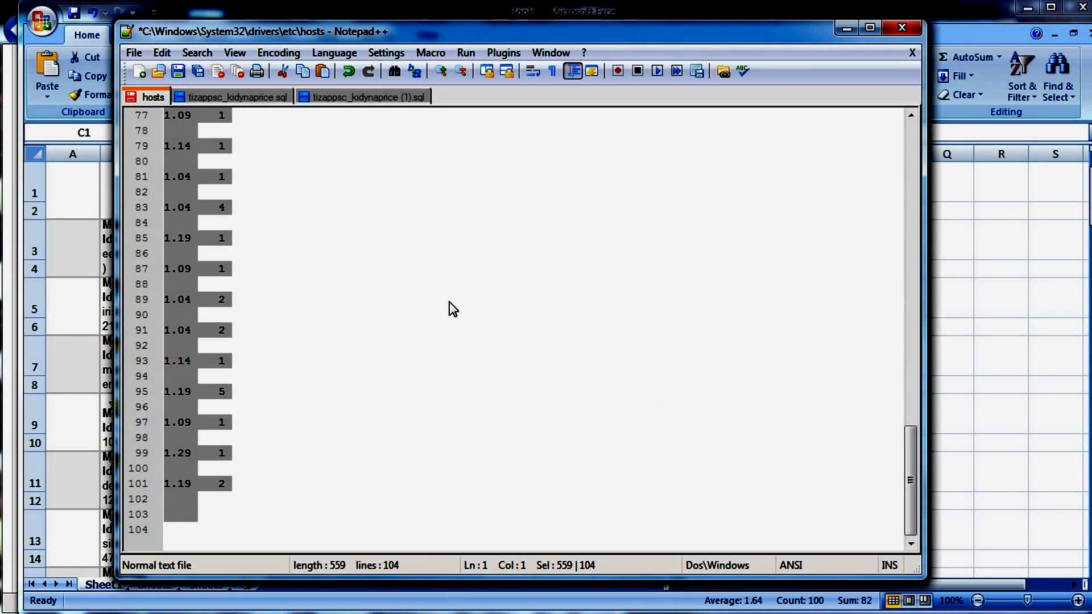
click(88, 231)
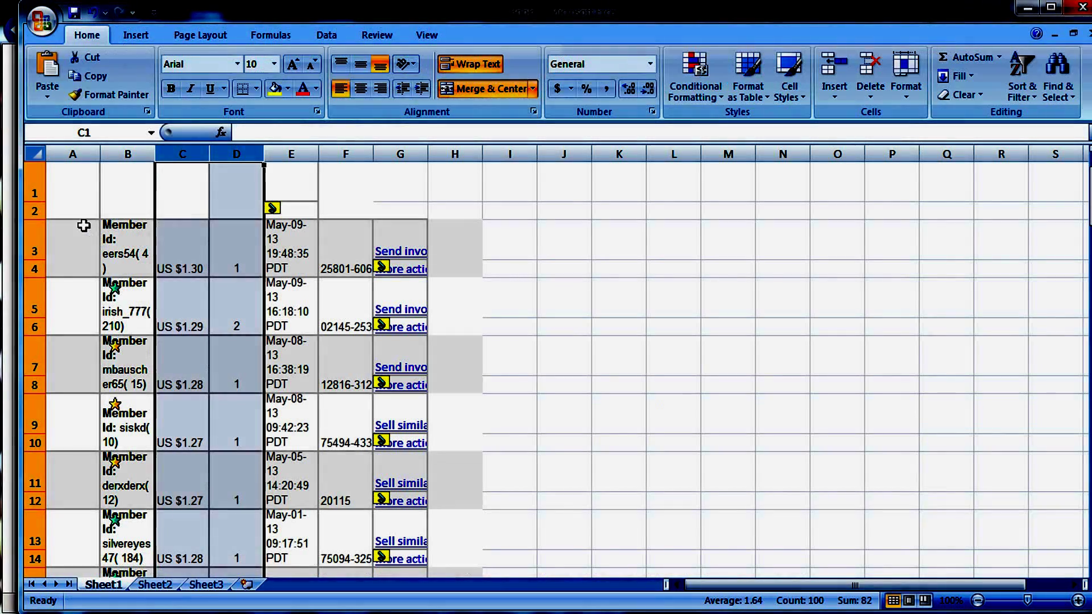
Paste the cleaned prices and quantities into a new workbook and confirm the prices end at A101.
key(ctrl+n)
key(ctrl+v)
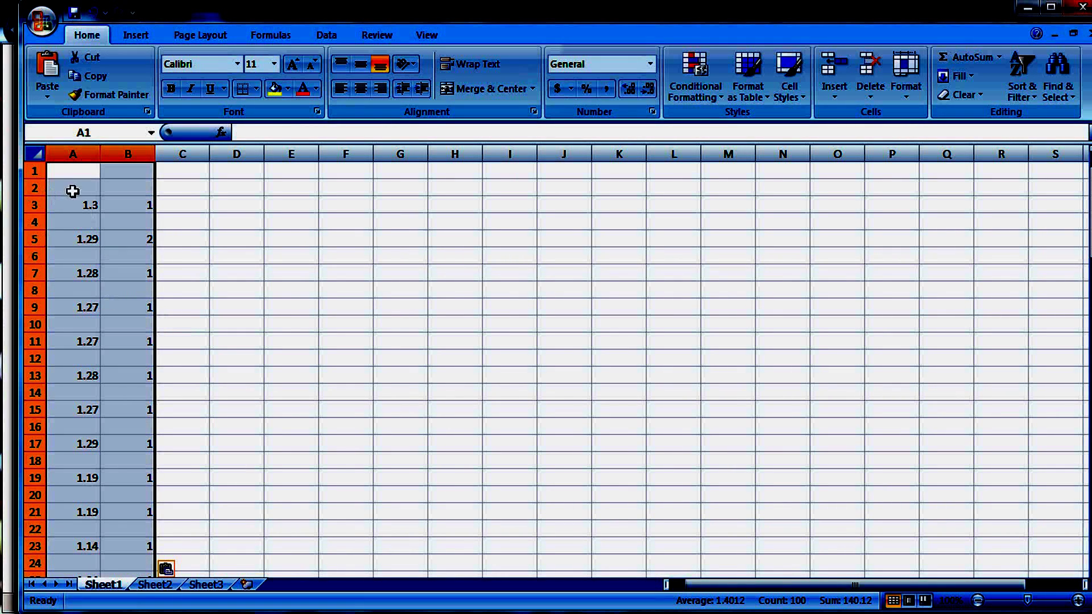
click(88, 205)
key(Down)
key(Down)
key(Down)
key(Down)
key(Down)
key(Down)
key(Down)
key(Down)
key(Down)
key(Down)
key(Down)
key(Down)
key(Down)
key(Down)
key(Down)
key(Down)
key(Down)
key(Down)
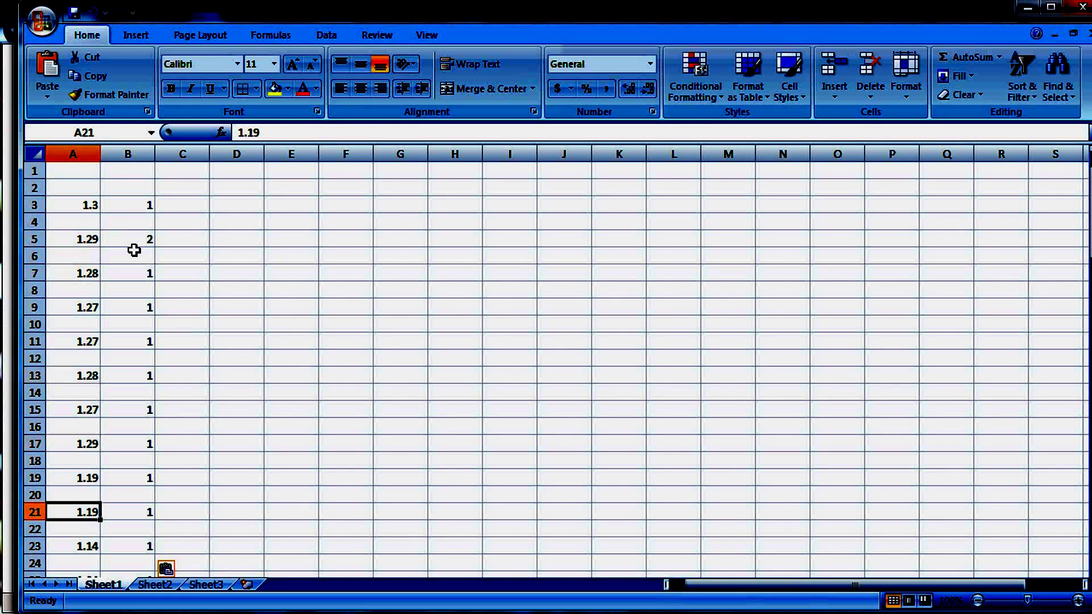
key(Down)
key(Down)
key(Down)
key(Down)
key(Down)
key(Down)
key(Down)
key(Down)
key(Down)
key(Down)
key(Down)
key(Down)
key(Down)
key(Down)
key(Down)
key(Down)
key(Down)
key(Down)
key(Down)
key(Down)
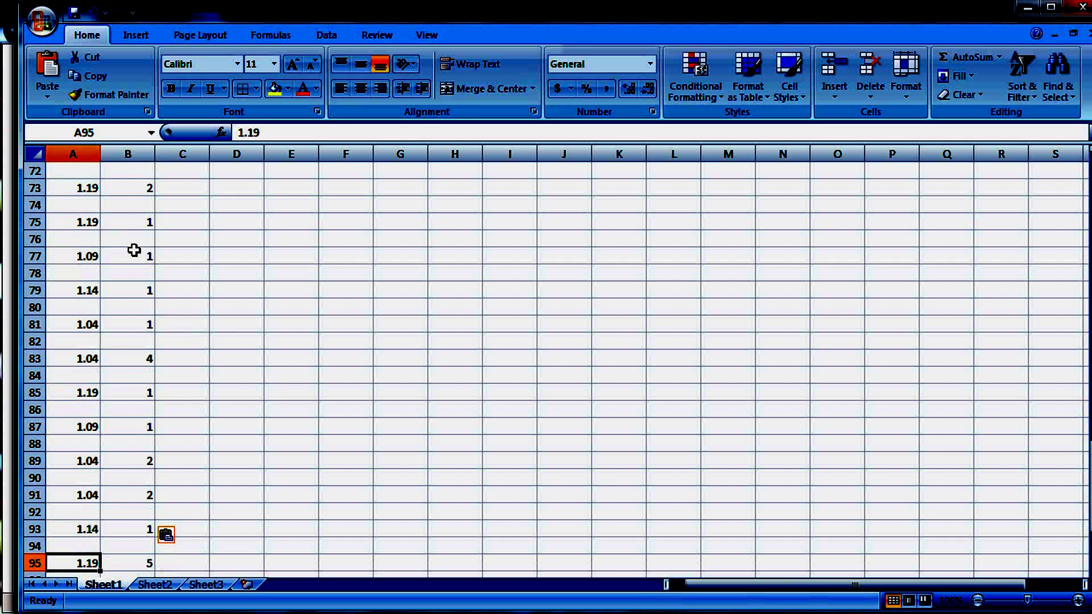
key(ctrl+Down)
key(ctrl+Up)
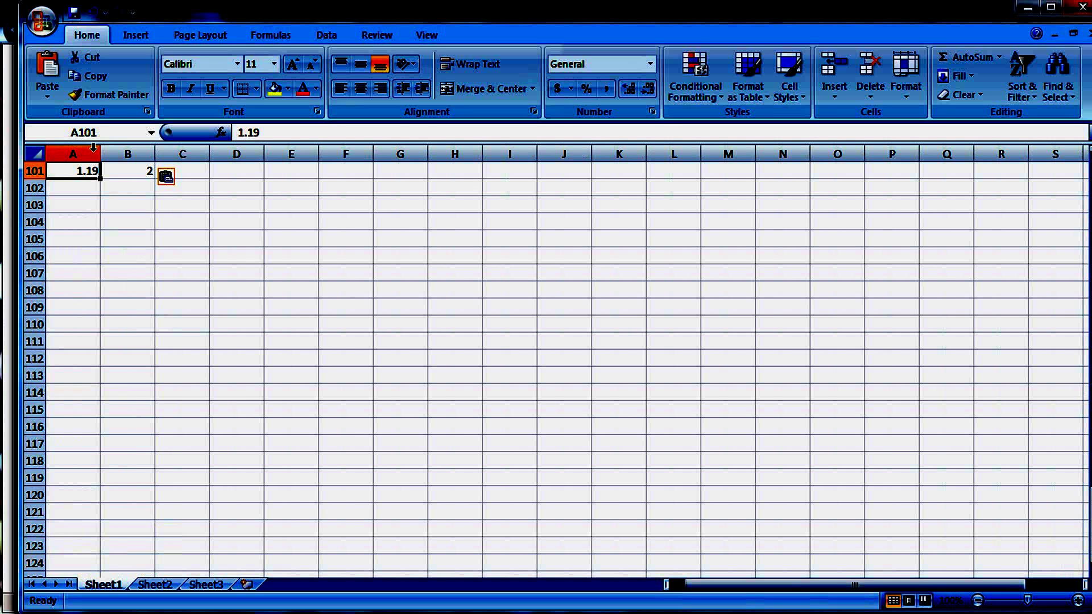
key(ctrl+shift+Home)
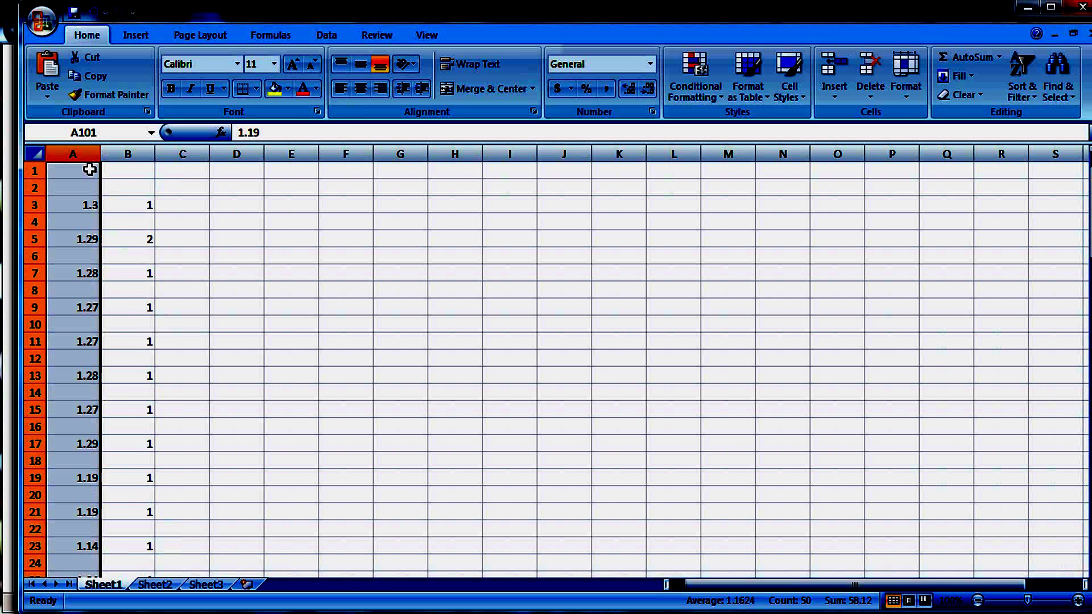
AutoSum the prices into A102 (58.12) and copy the sum to B102 for 82 quantities.
click(967, 59)
scroll(246, 537, down, 5)
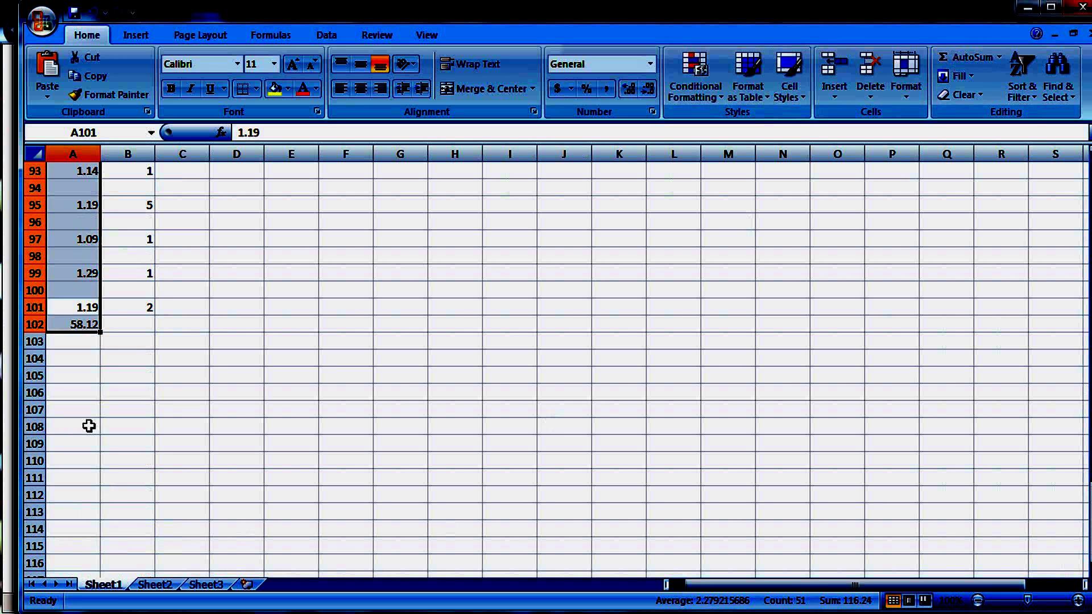
click(91, 324)
key(F2)
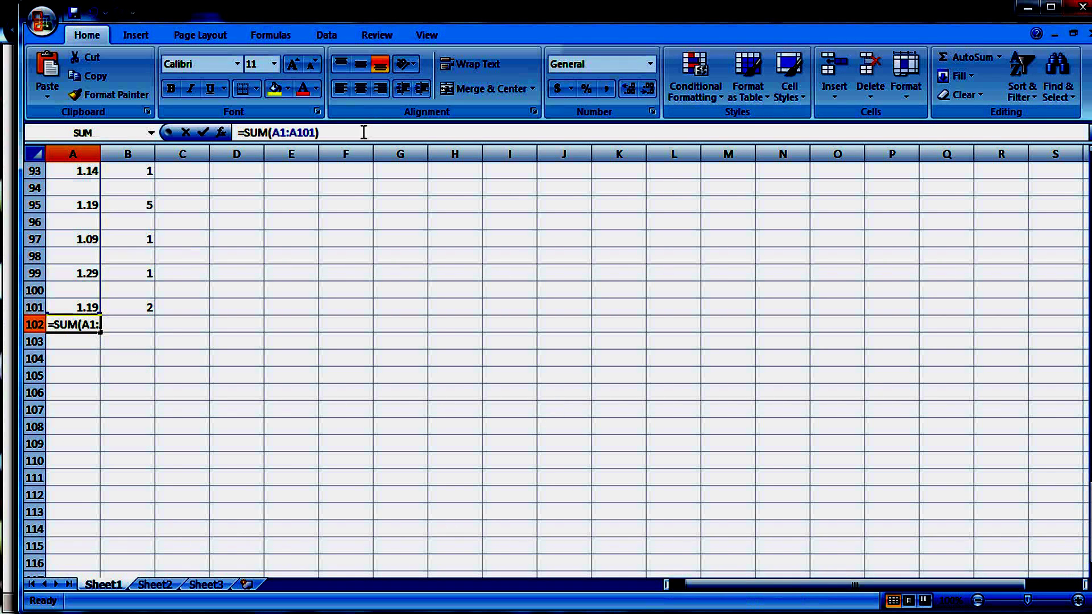
key(Escape)
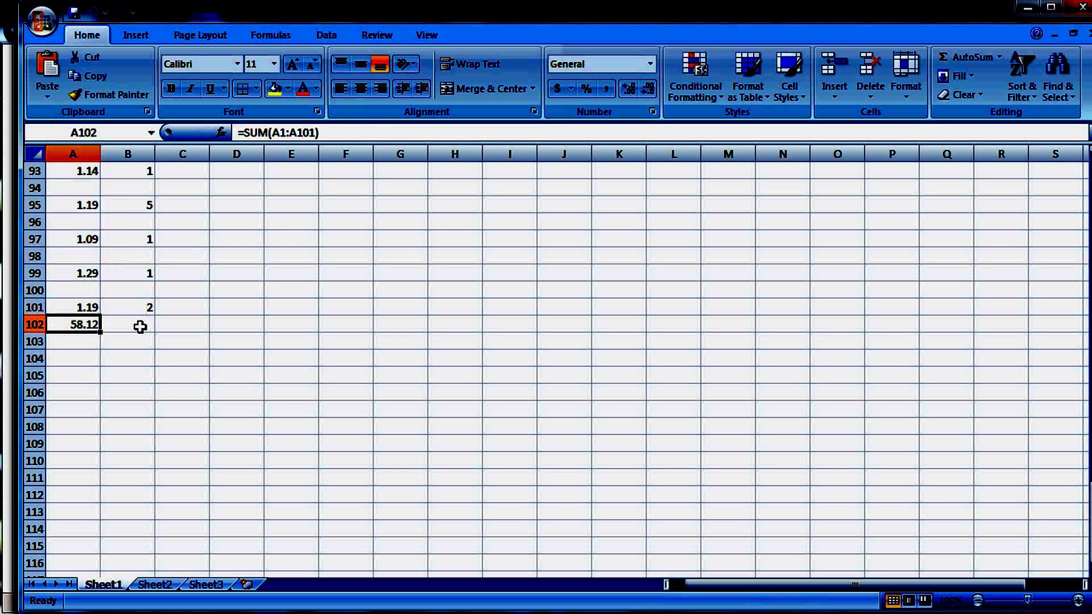
key(ctrl+c)
key(ctrl+v)
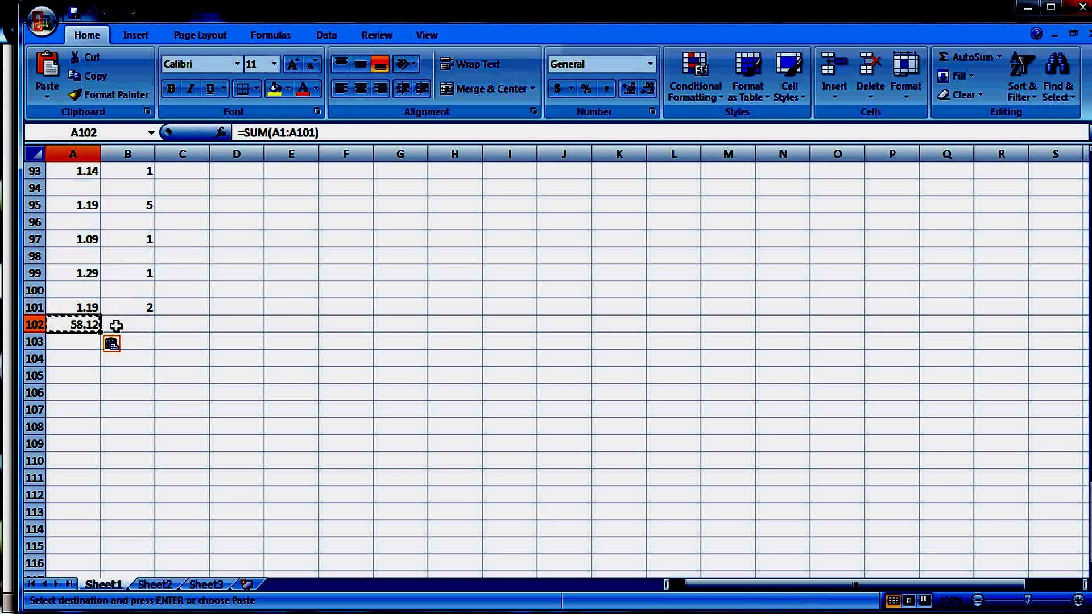
click(116, 325)
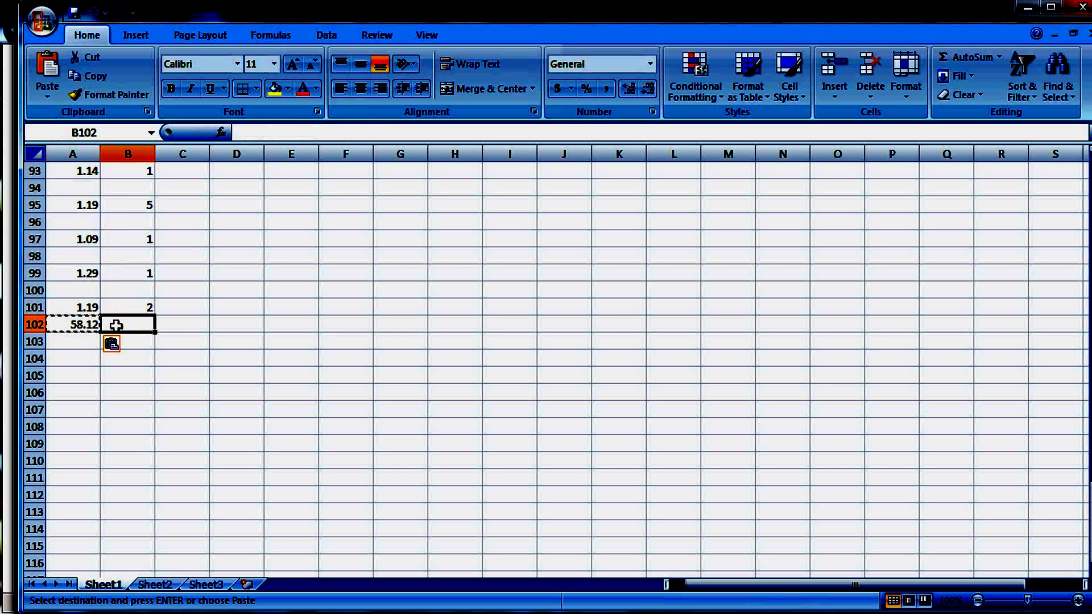
key(ctrl+v)
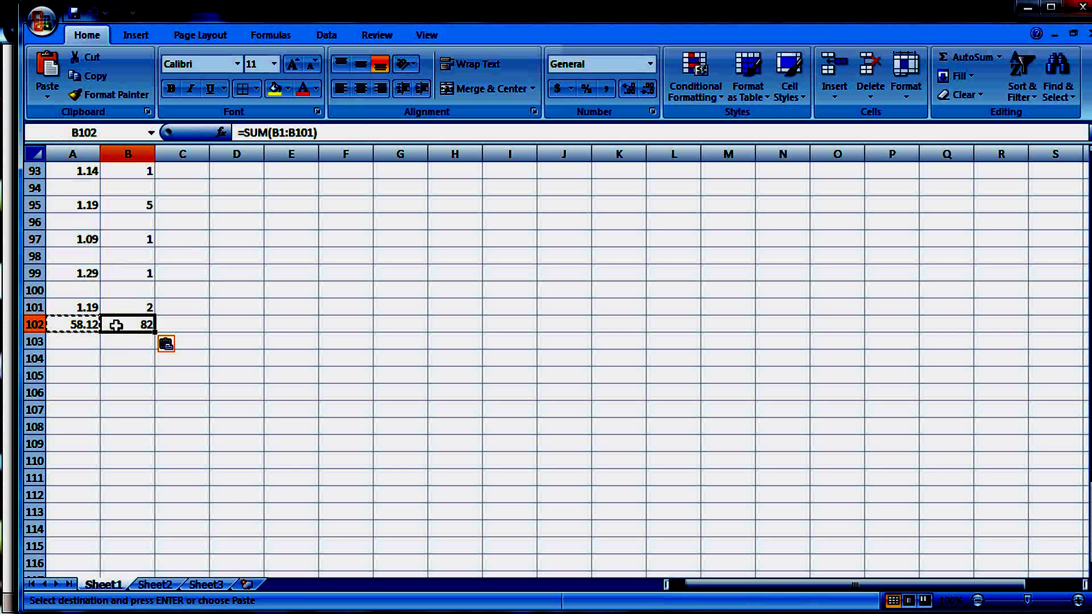
Enter =A102/B102 in C102 to get the 0.70878 average price.
key(Right)
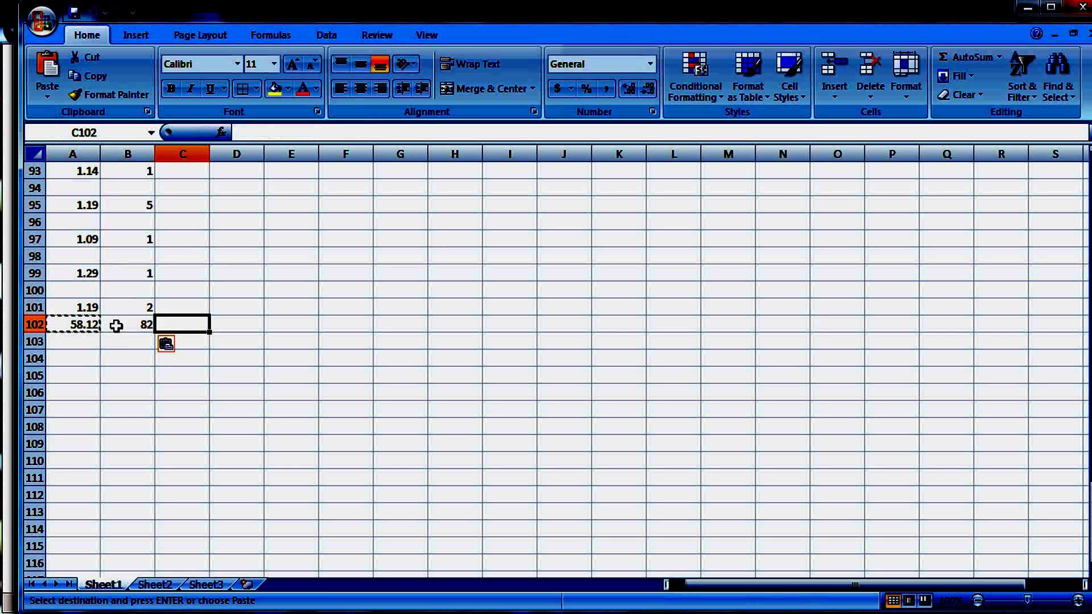
text(=)
key(Left)
key(Left)
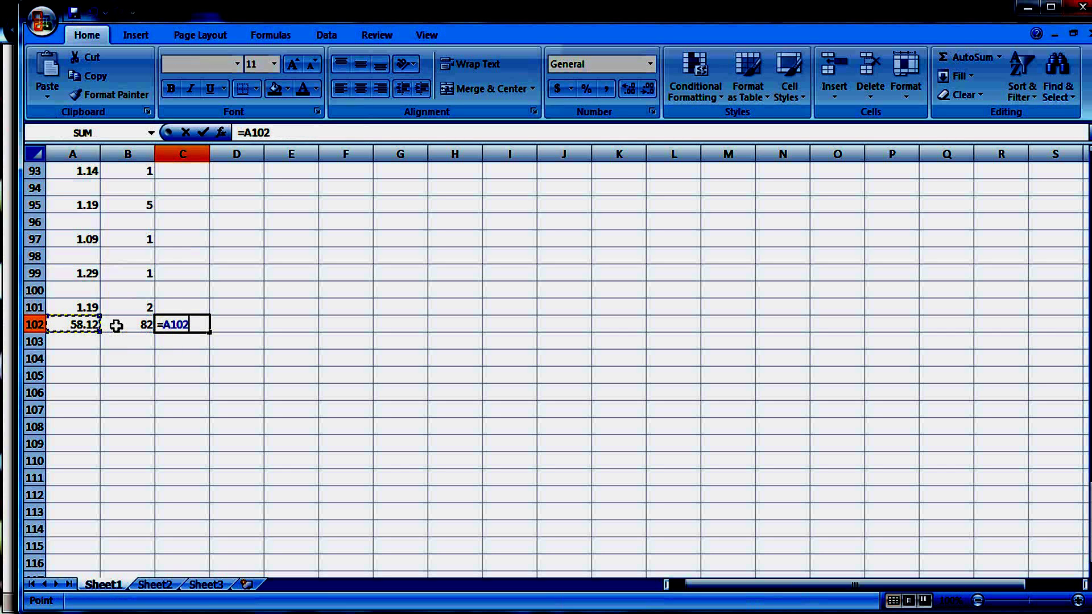
text(/)
key(Left)
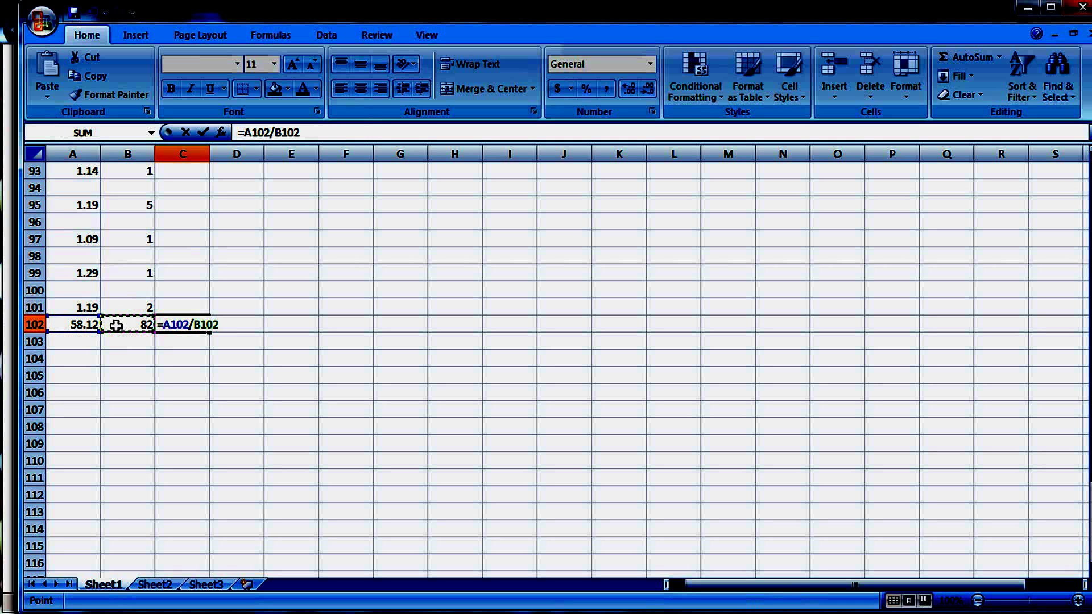
key(Return)
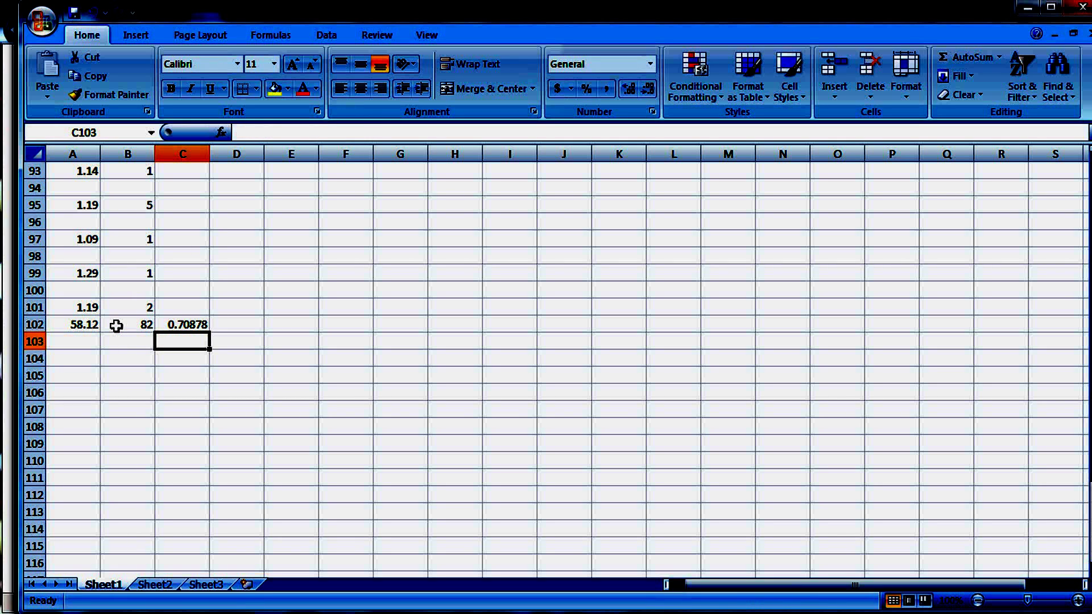
key(Up)
Delete the row 102 totals and enter =A101*B101 in C101, giving 2.38.
key(Left)
key(Left)
key(shift+Right)
key(shift+Right)
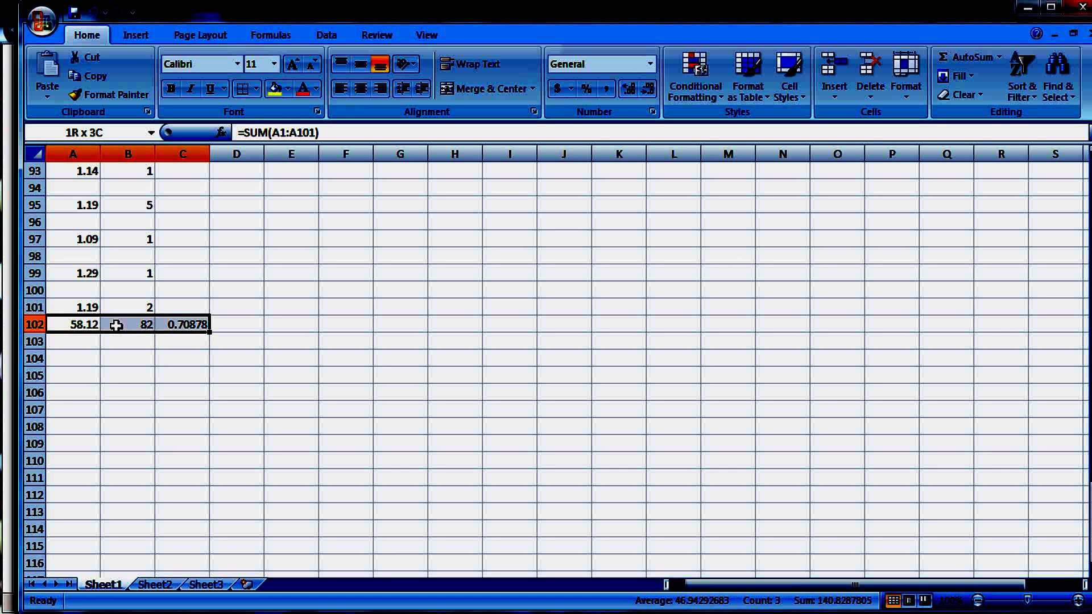
key(Delete)
key(Up)
key(Right)
key(Right)
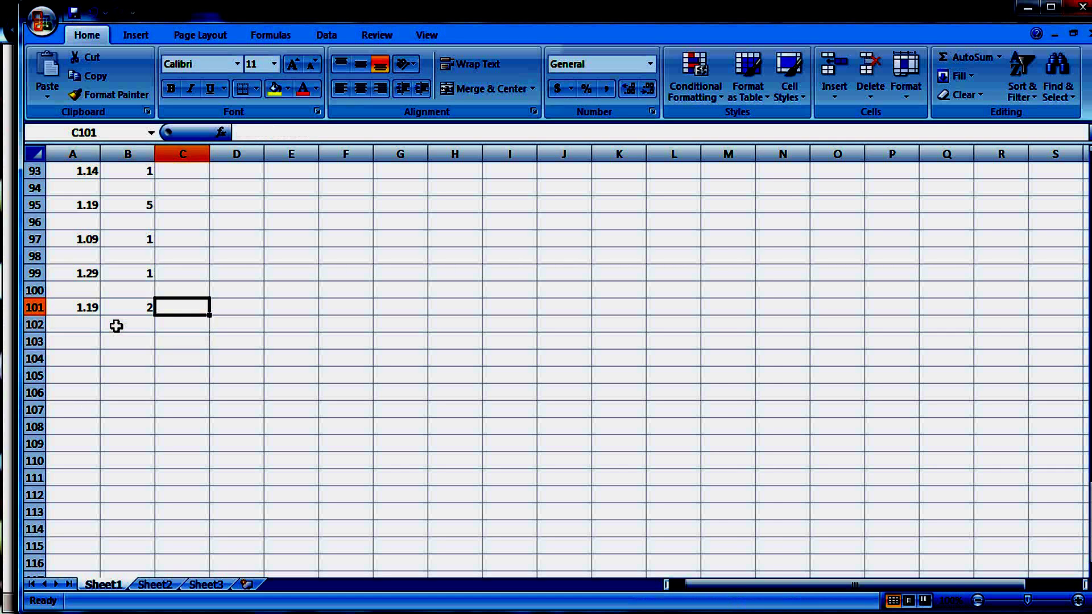
text(=)
key(Left)
key(Left)
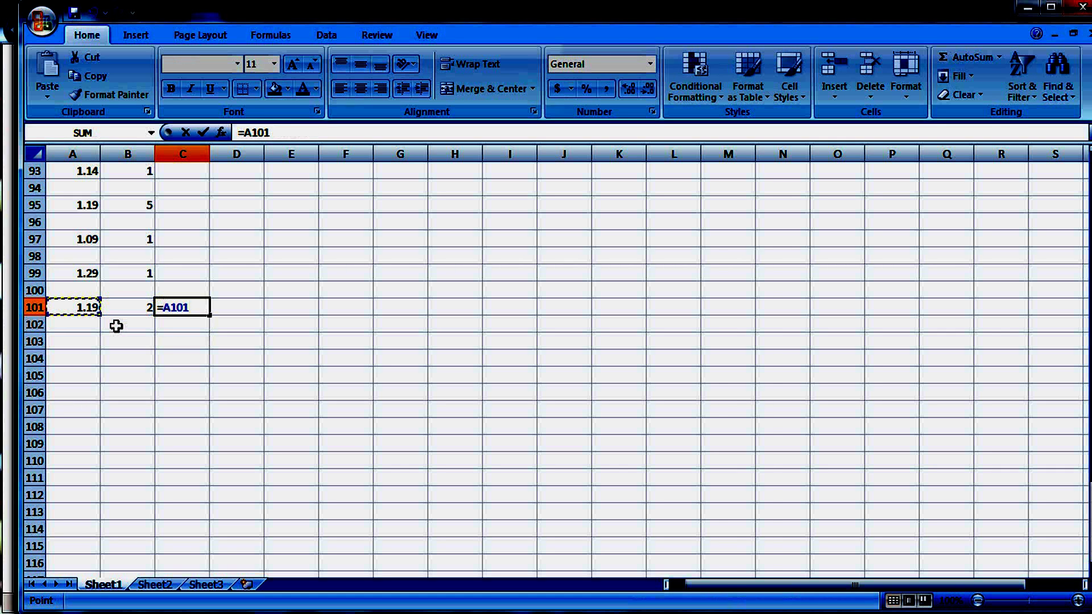
text(*)
key(Left)
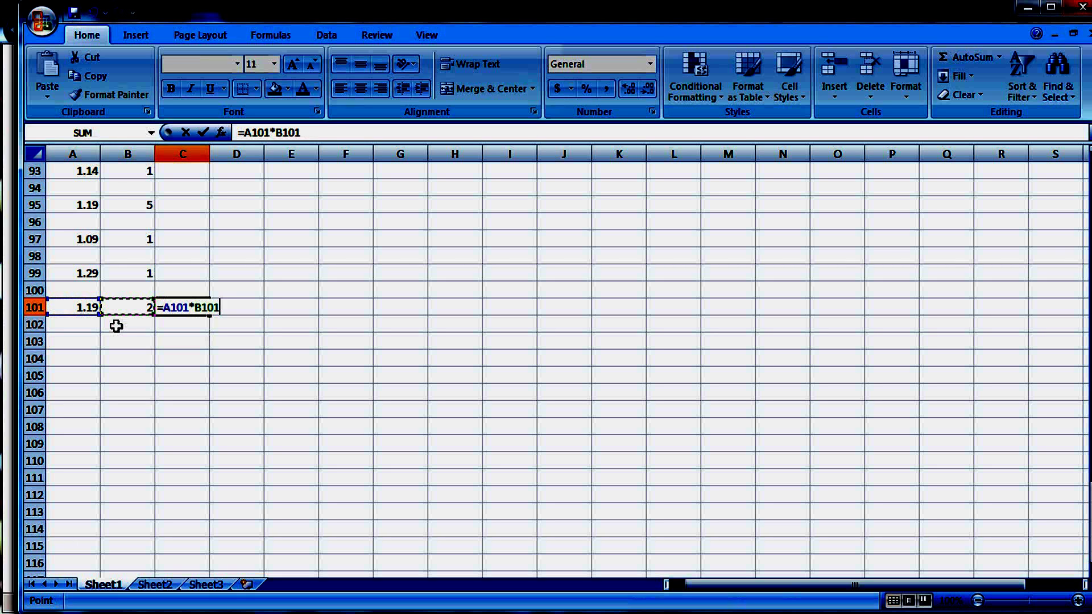
key(Return)
Copy the C101 product formula up column C to row 4.
key(Up)
key(ctrl+c)
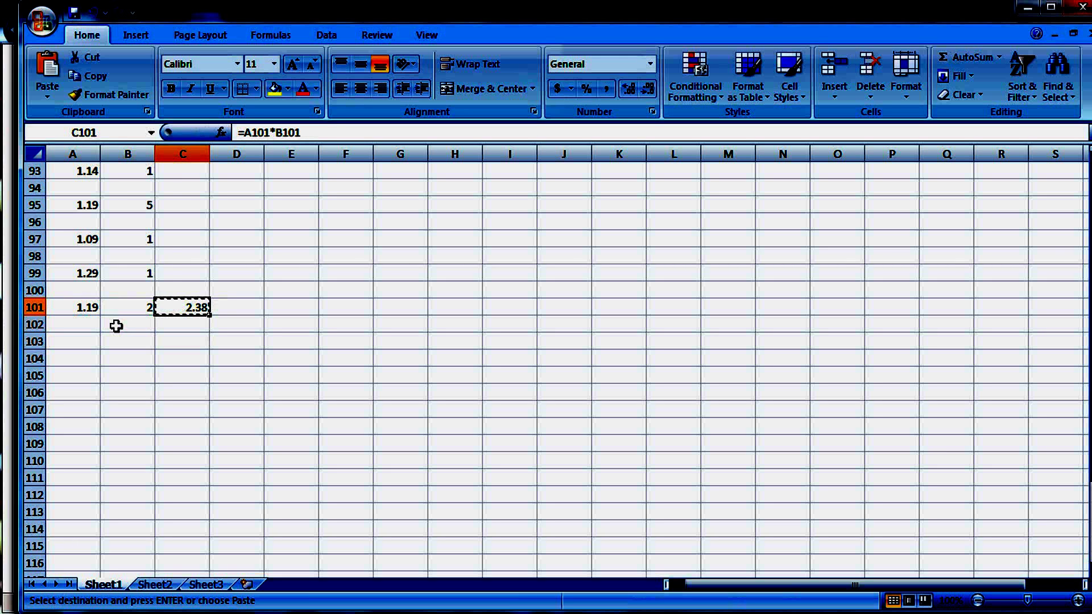
drag(211, 314, 206, 113)
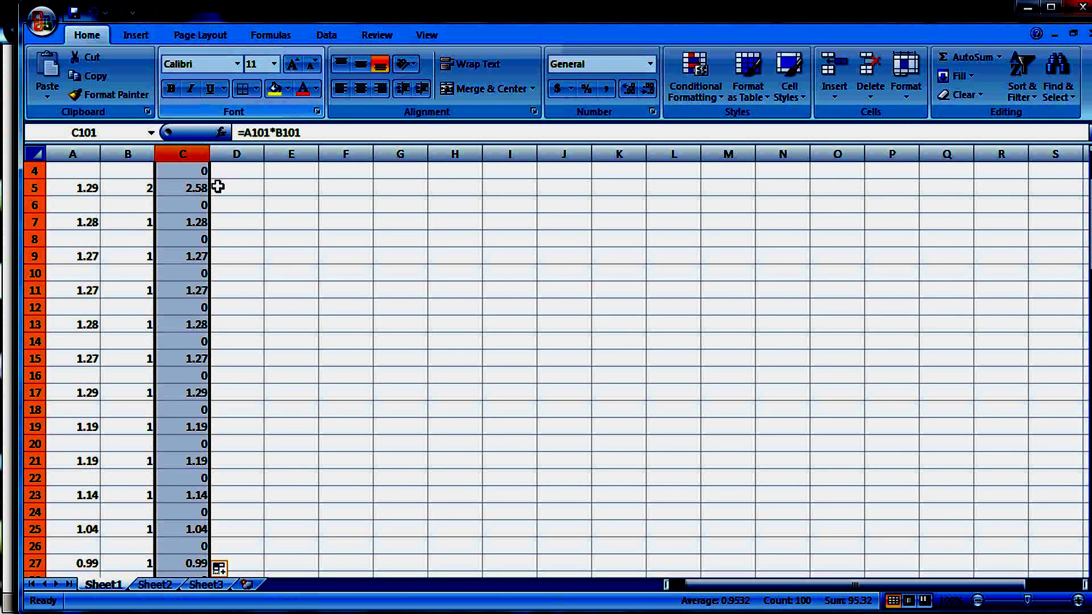
click(243, 189)
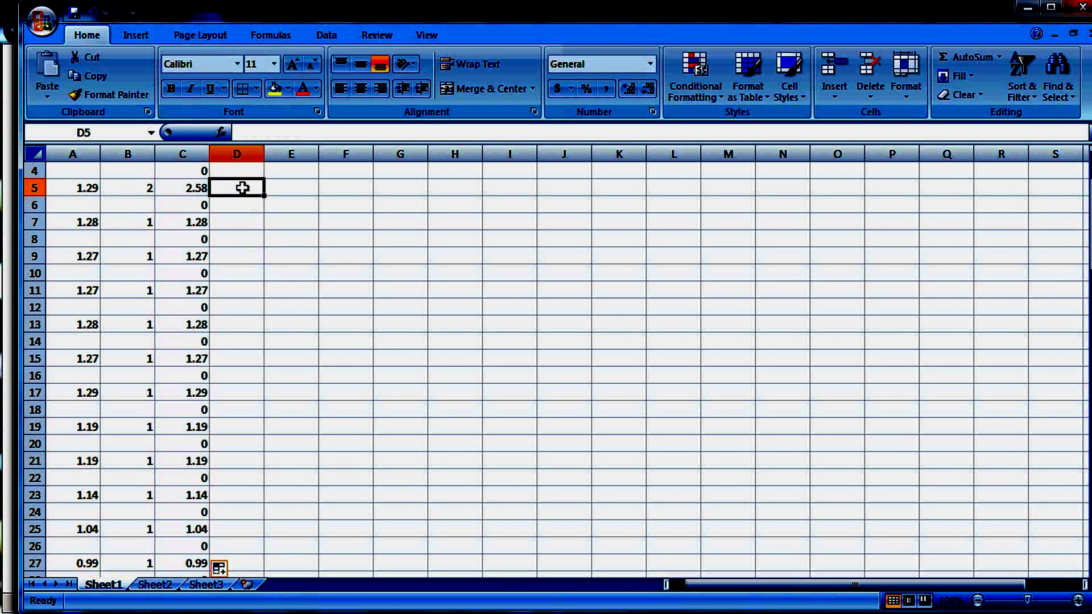
Select C4:C101 and AutoSum it, putting the 94.02 total in C102.
click(194, 188)
click(197, 170)
scroll(237, 210, down, 11)
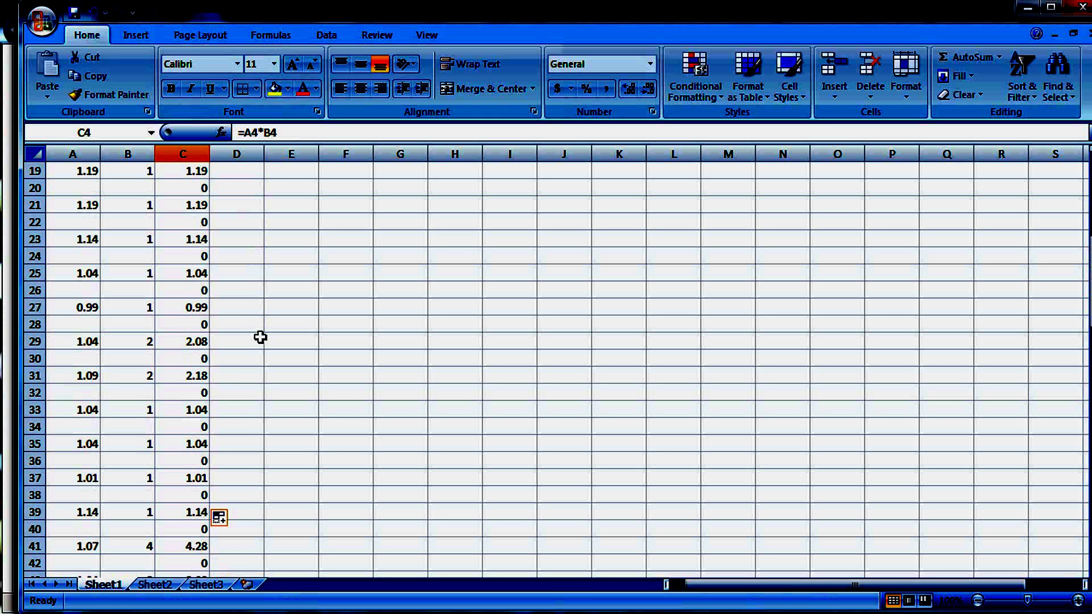
key(shift+Down)
key(shift+Down)
key(shift+Down)
key(shift+Down)
key(shift+Down)
key(shift+Down)
key(shift+Down)
key(shift+Down)
key(shift+Down)
key(shift+Down)
key(shift+Down)
key(shift+Down)
key(shift+Down)
key(shift+Down)
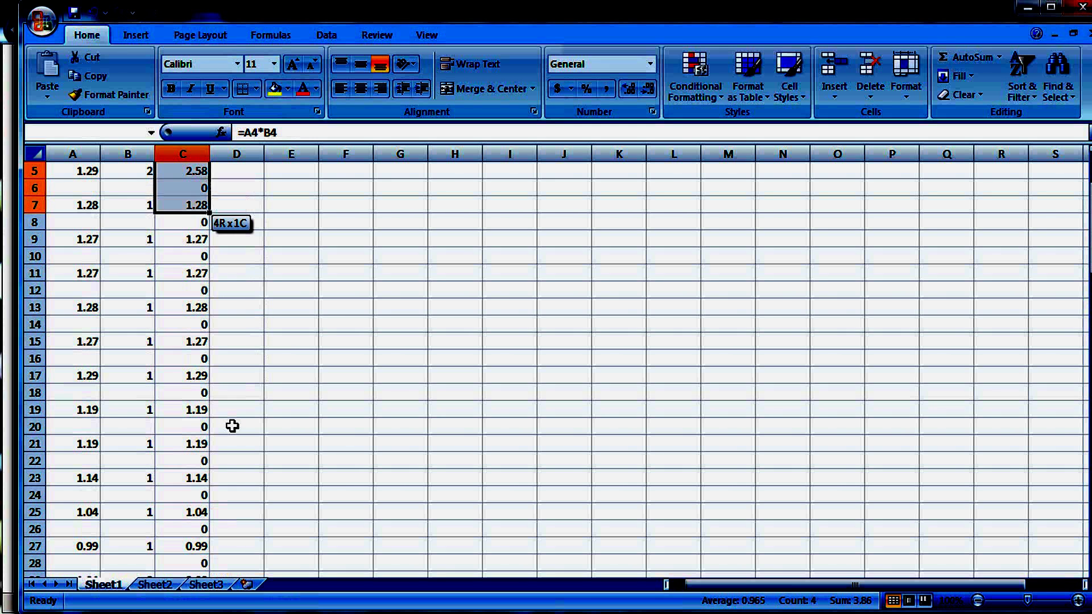
key(shift+Down)
key(shift+Down)
key(shift+Down)
key(shift+Down)
key(shift+Down)
key(shift+Down)
key(shift+Down)
key(shift+Down)
key(shift+Down)
key(shift+Down)
key(shift+Down)
key(shift+Down)
key(shift+Down)
key(shift+Down)
key(shift+Down)
key(shift+Down)
key(shift+Down)
key(shift+Down)
key(shift+Down)
key(shift+Down)
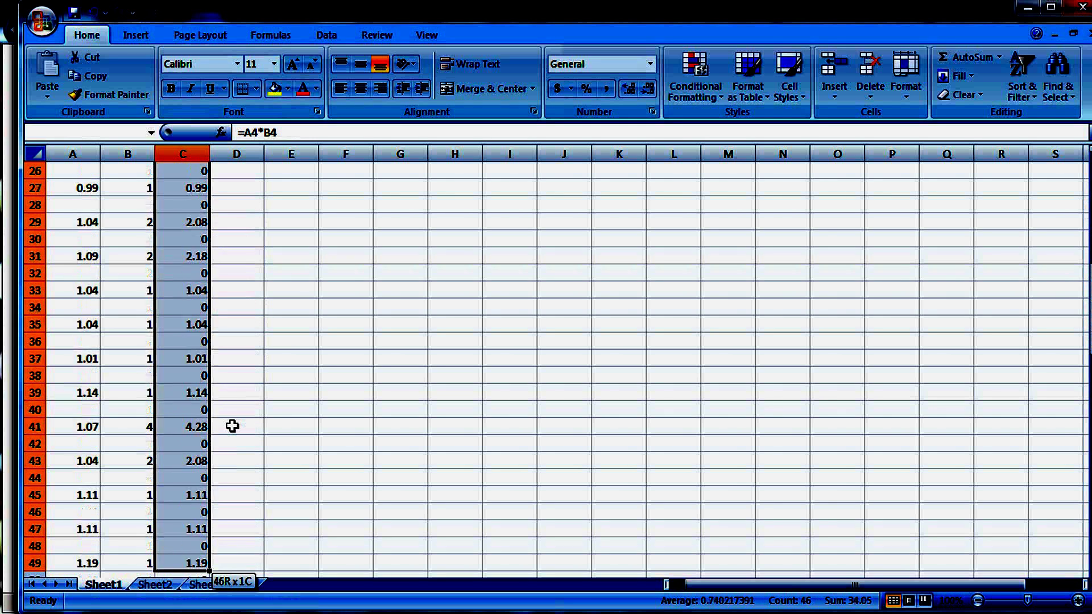
key(shift+Down)
key(shift+Down)
key(shift+Down)
key(shift+Down)
key(shift+Down)
key(shift+Down)
key(shift+Down)
key(shift+Down)
key(shift+Down)
key(shift+Down)
key(shift+Down)
key(shift+Down)
key(shift+Down)
key(shift+Down)
key(shift+Down)
key(shift+Down)
key(shift+Down)
key(shift+Down)
key(shift+Down)
key(shift+Down)
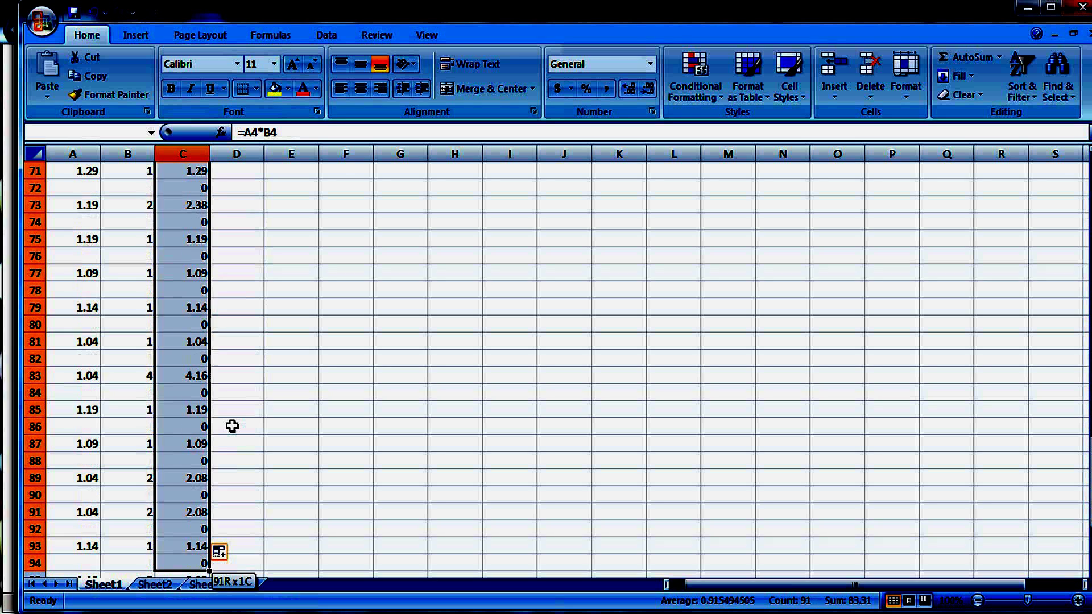
key(shift+Down)
key(shift+Up)
key(shift+Up)
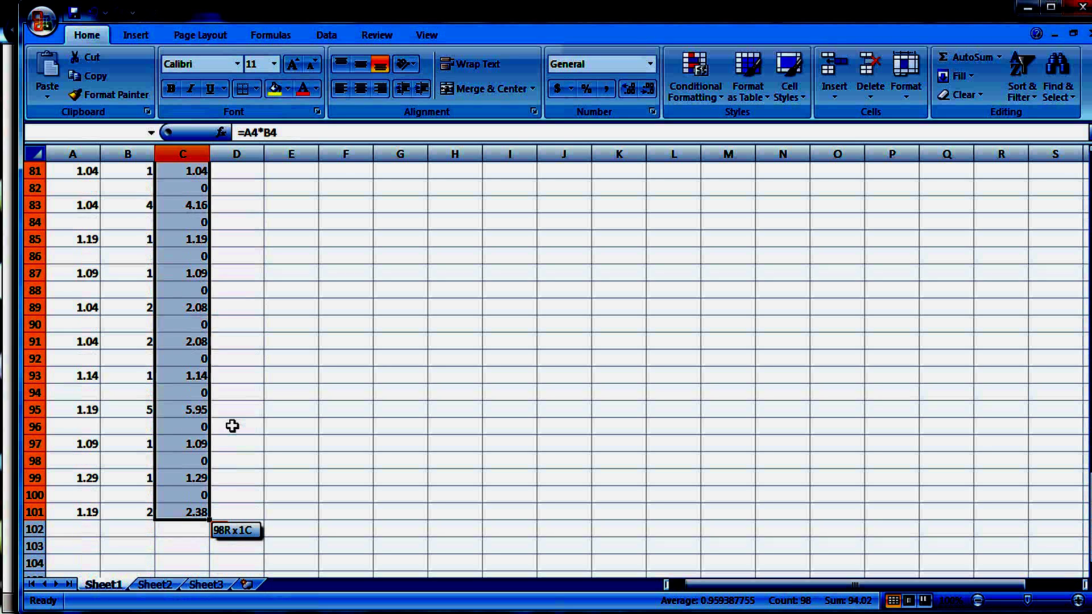
click(966, 57)
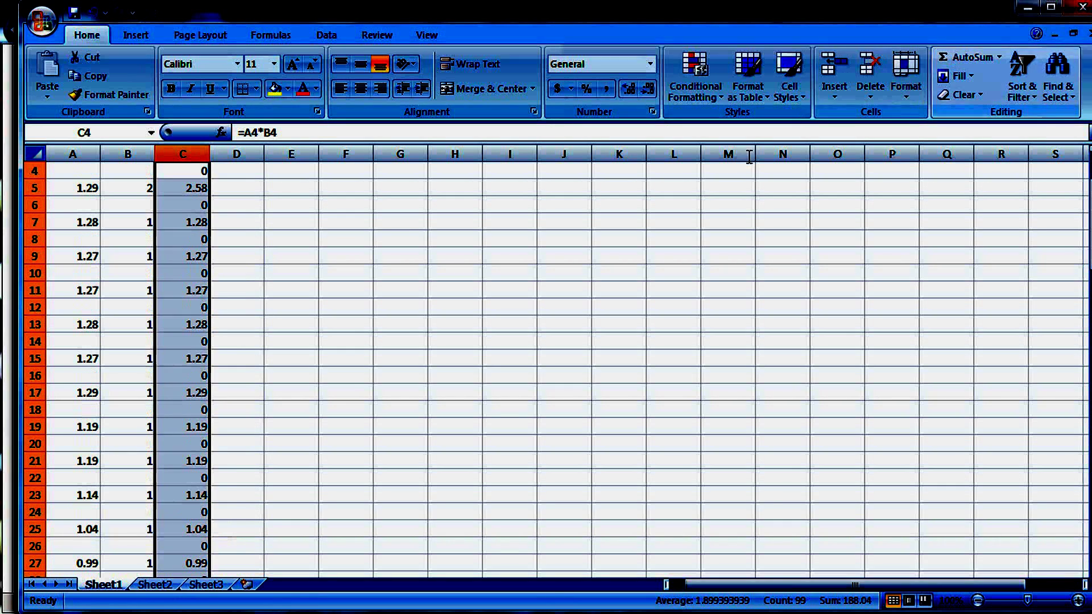
scroll(261, 304, down, 10)
scroll(260, 307, down, 11)
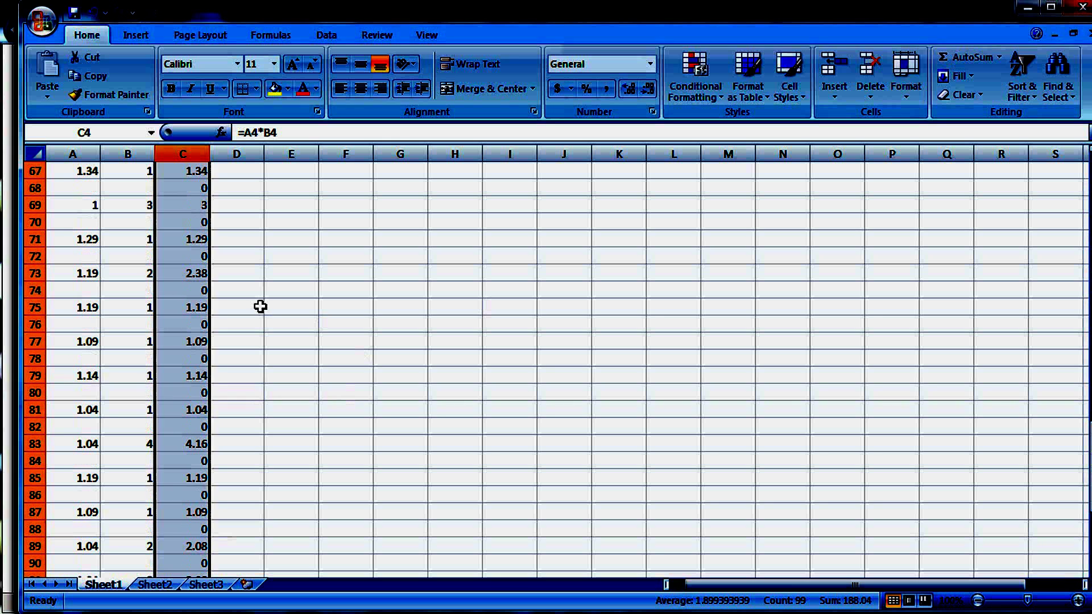
Copy the C102 sum formula into B102 to total 81 quantities.
key(ctrl+Down)
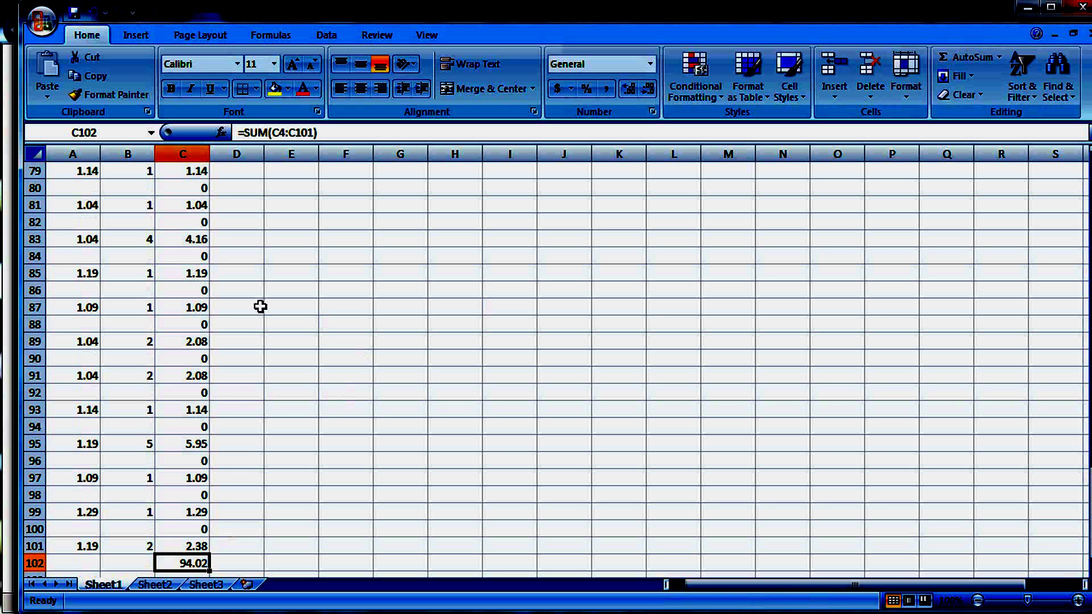
key(Left)
key(Right)
key(ctrl+c)
key(Left)
key(ctrl+v)
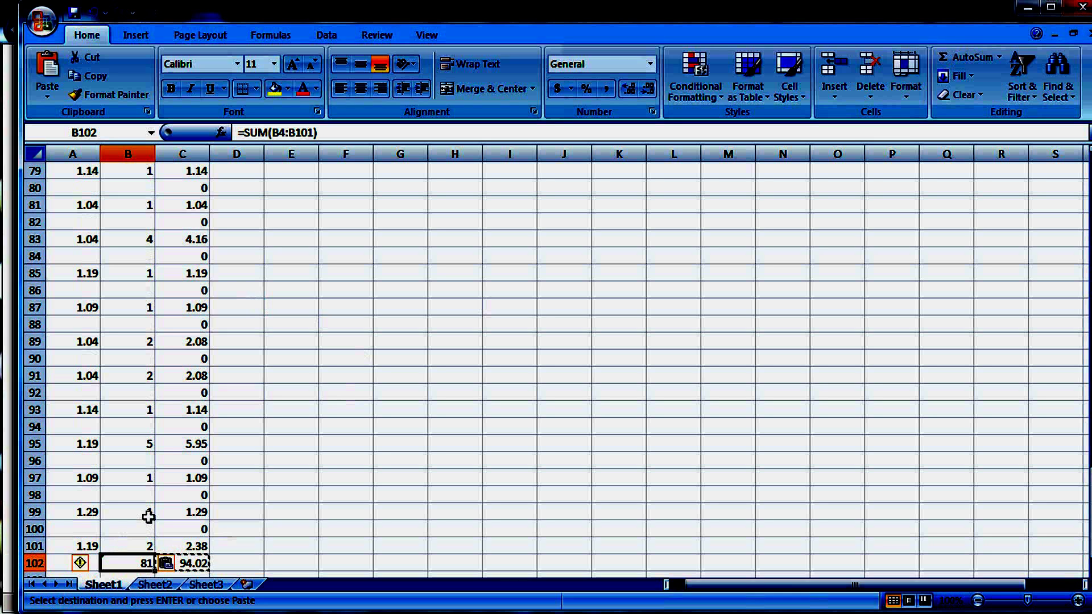
Check the quantity column and correct B102 to =SUM(B1:B101), giving 82.
key(Up)
key(Up)
key(Up)
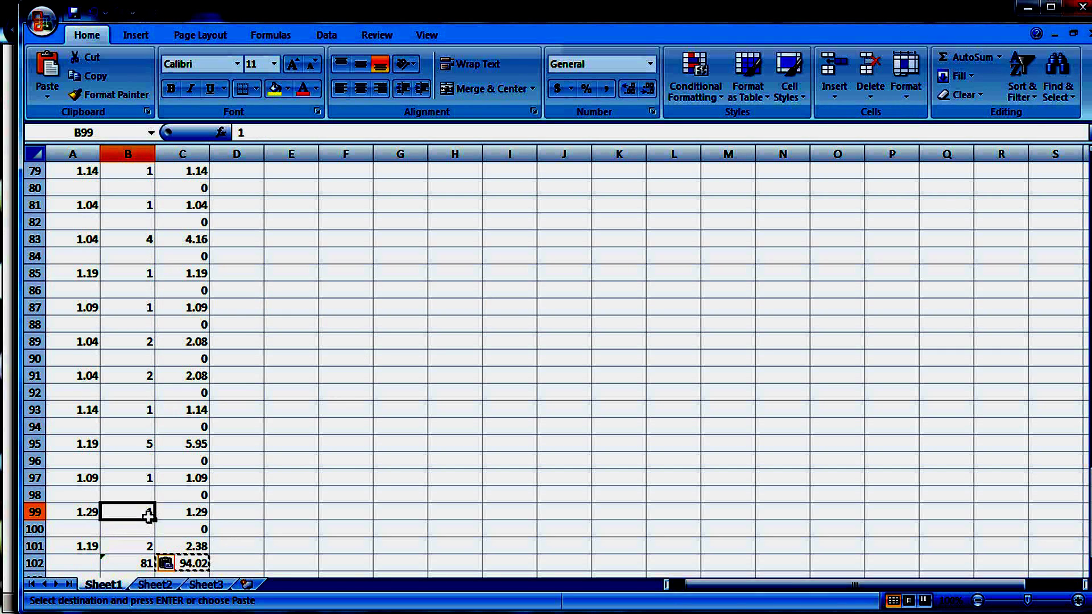
key(Down)
key(Down)
scroll(139, 512, down, 2)
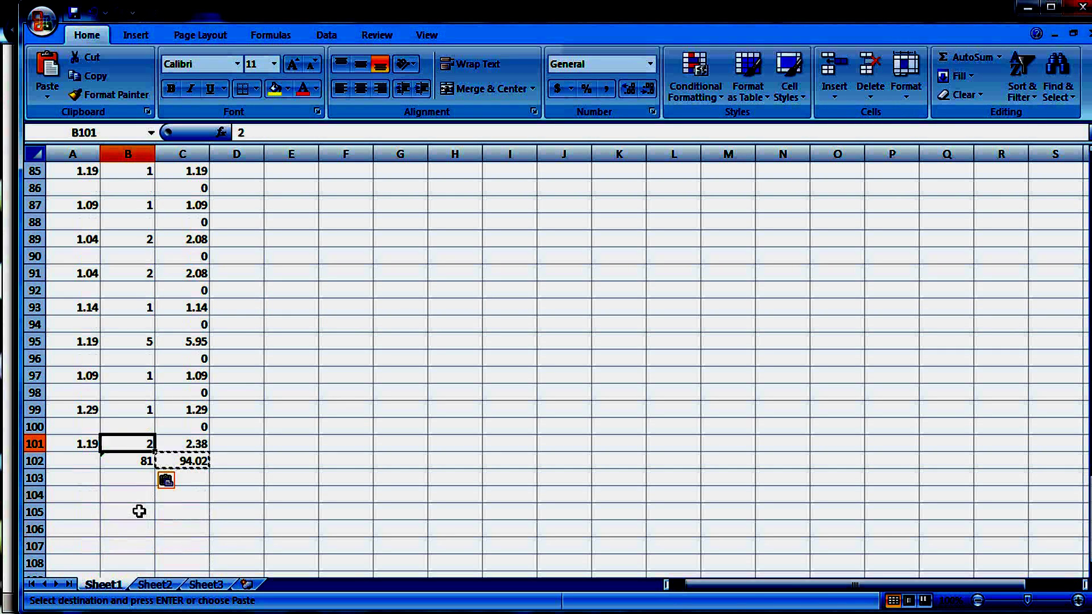
key(Down)
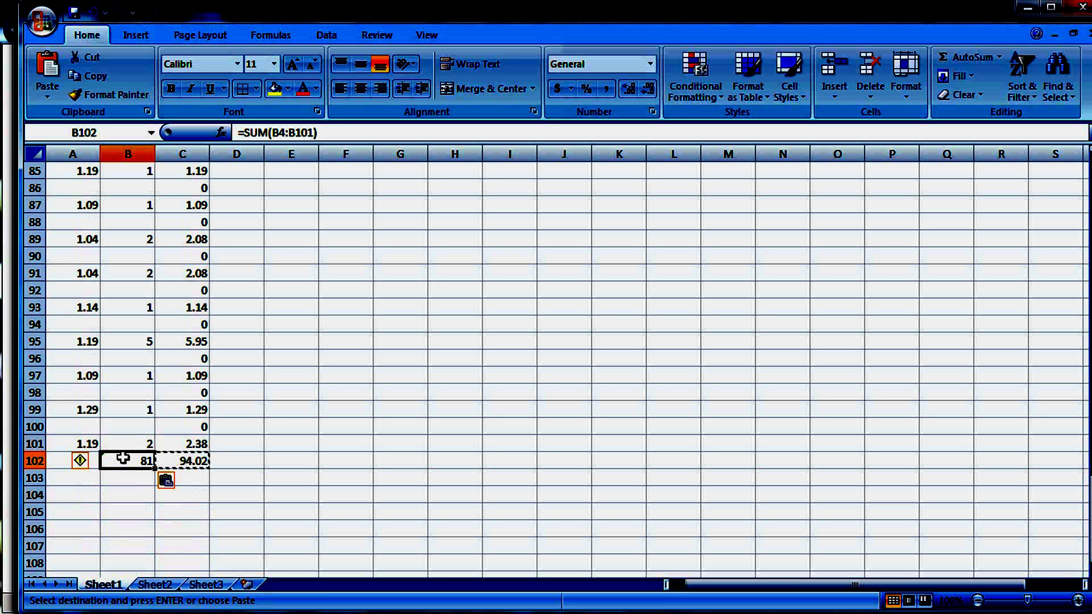
key(Up)
key(Up)
key(Up)
key(Up)
key(Up)
key(Up)
key(Up)
key(Up)
key(Up)
key(Up)
key(Up)
key(Up)
key(Up)
key(Up)
key(Up)
key(Up)
key(Up)
key(Up)
key(Up)
key(Up)
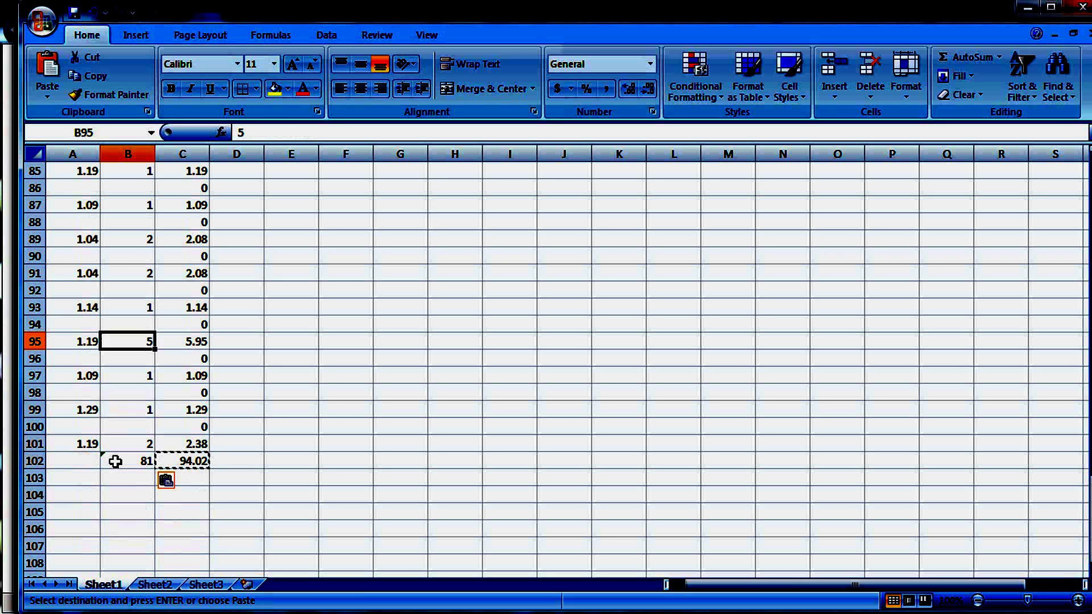
key(Up)
key(Up)
key(Up)
key(Up)
key(Up)
key(Up)
key(Up)
key(Up)
key(Up)
key(Up)
key(Up)
key(Up)
key(Up)
key(Up)
key(Up)
key(Up)
key(Up)
key(Up)
key(Up)
key(Up)
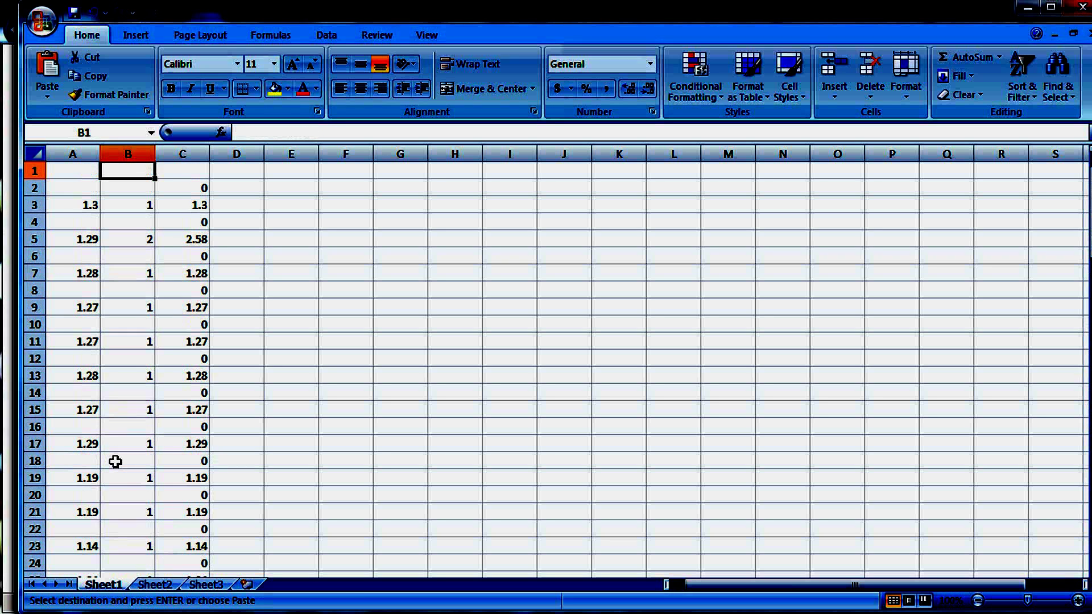
key(Down)
key(Down)
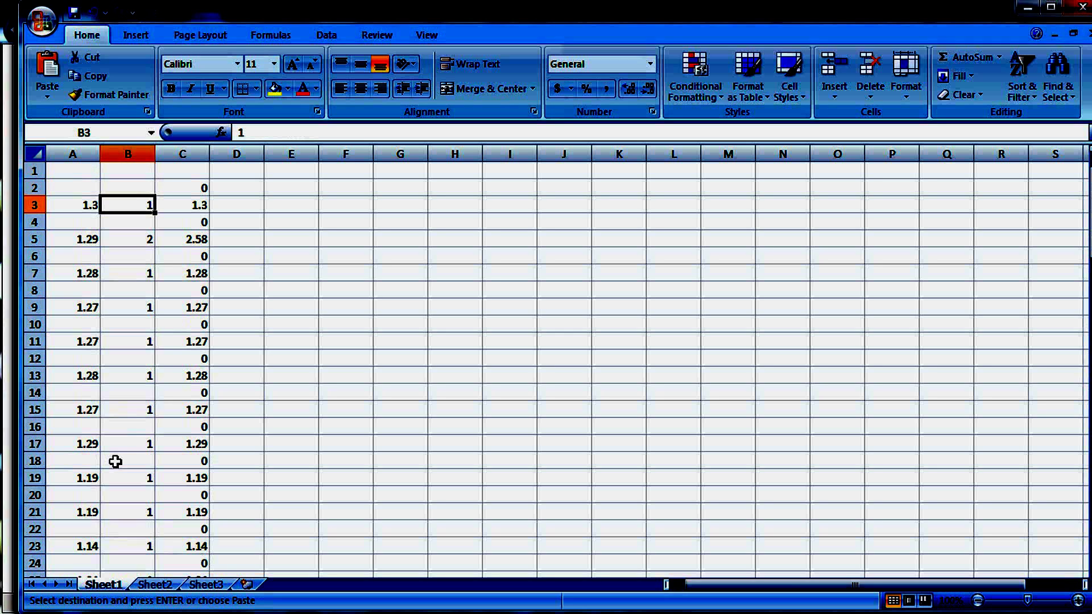
key(Down)
key(Down)
key(Down)
key(Down)
key(Down)
key(Down)
key(Down)
key(Down)
key(Down)
key(Down)
key(Down)
key(Down)
key(Down)
key(Down)
key(Down)
key(Down)
key(Down)
key(Down)
key(Down)
key(Down)
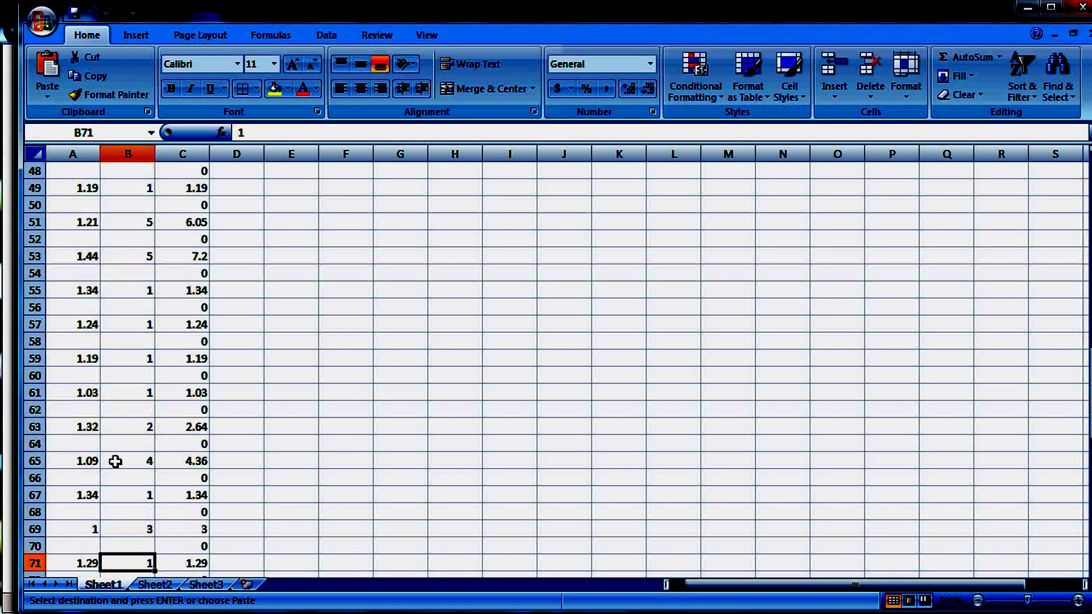
key(Down)
key(Down)
key(Down)
key(Down)
key(Down)
key(Down)
key(Down)
key(Down)
key(Down)
key(Down)
key(Down)
key(Down)
key(Down)
key(Down)
key(Down)
key(Down)
key(Down)
key(Down)
key(Down)
key(Down)
key(ctrl+Down)
key(ctrl+Up)
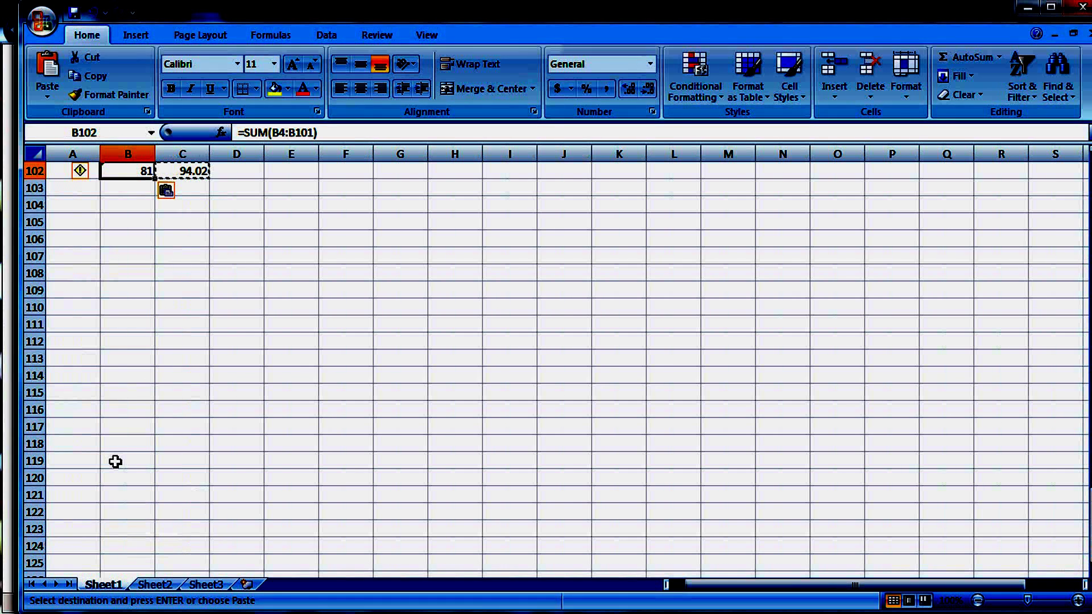
click(285, 132)
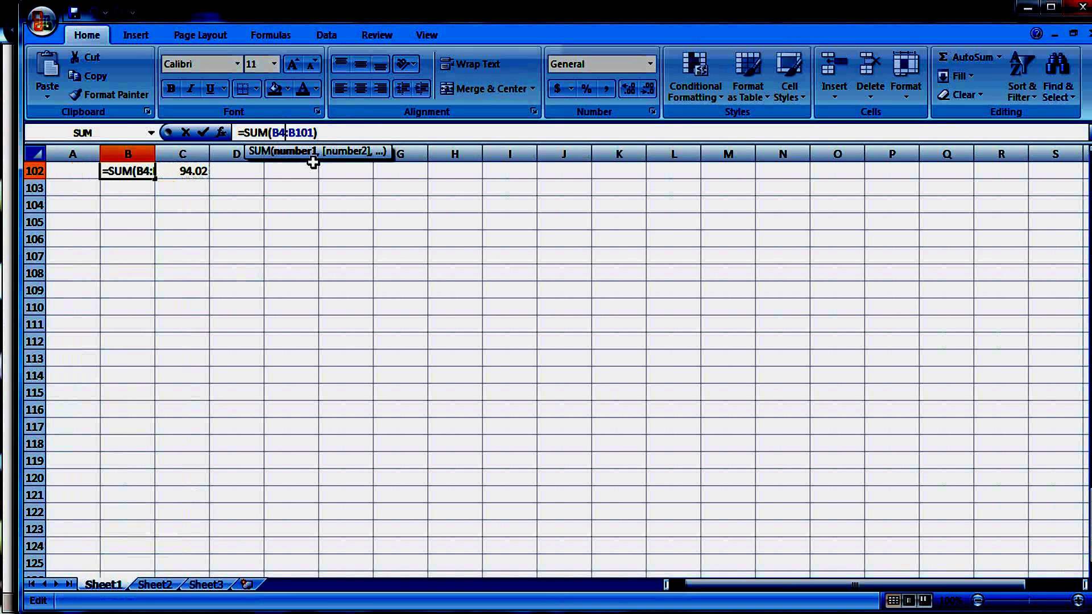
key(Return)
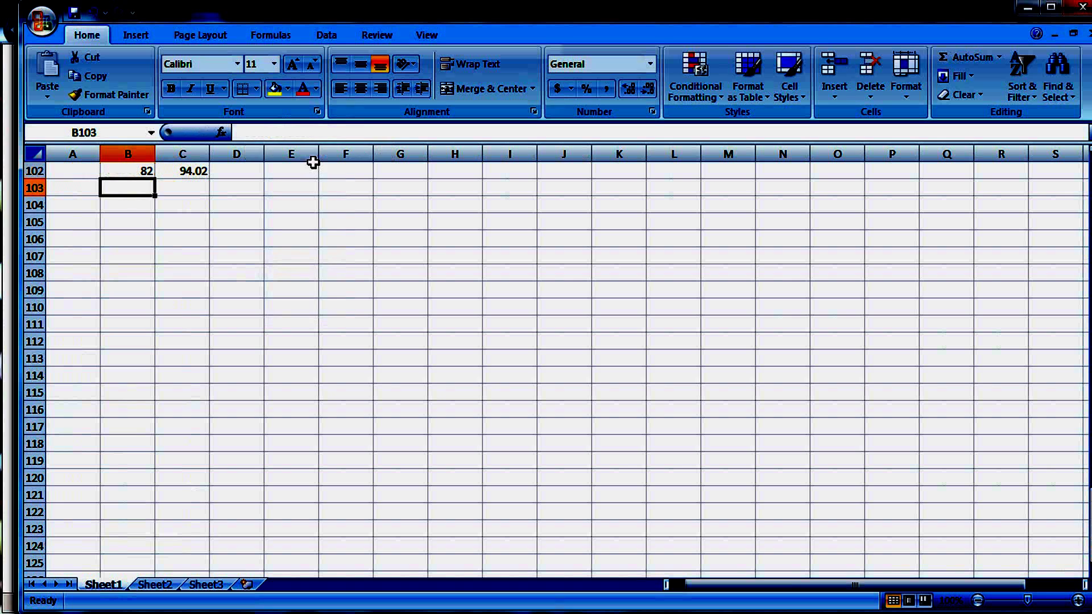
Correct C102 to =SUM(C1:C101) so the revenue total becomes 95.32.
click(189, 170)
click(284, 133)
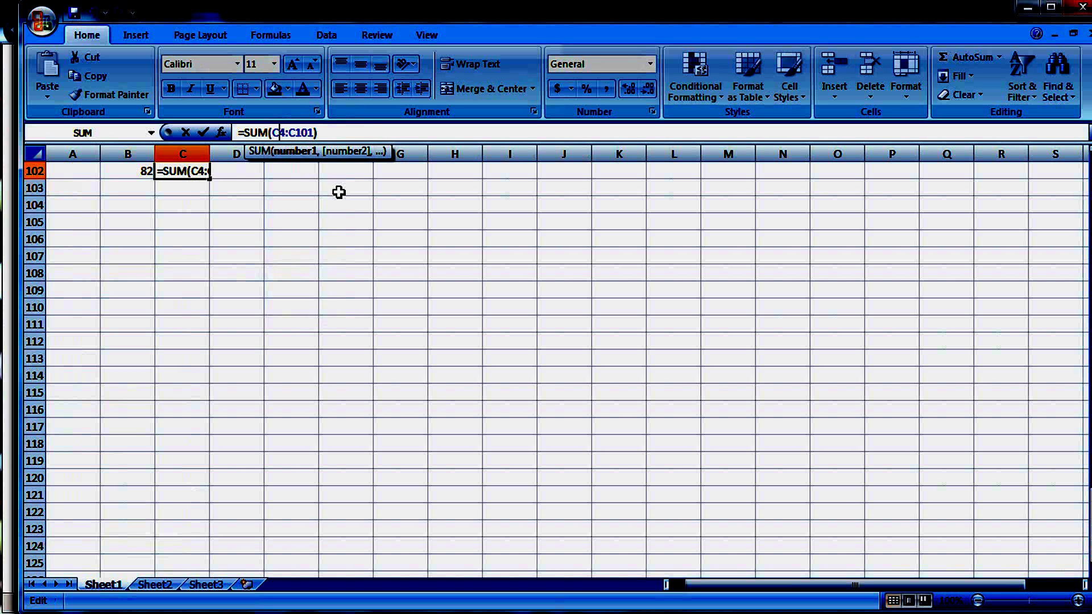
key(BackSpace)
key(Return)
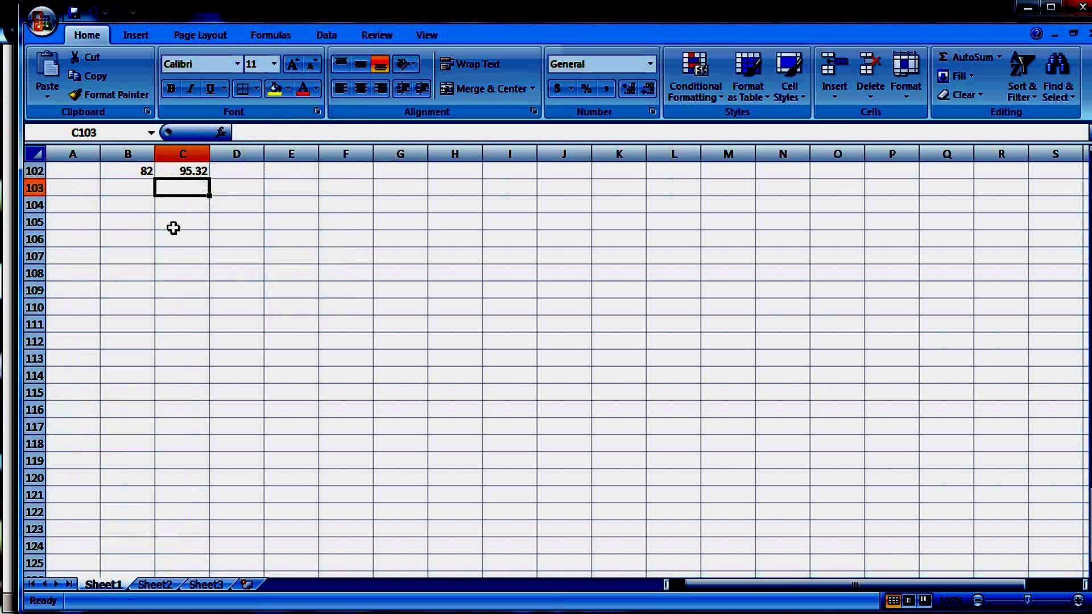
Enter =C102/B102 in D102 for the 1.162439 weighted average price.
scroll(173, 227, up, 2)
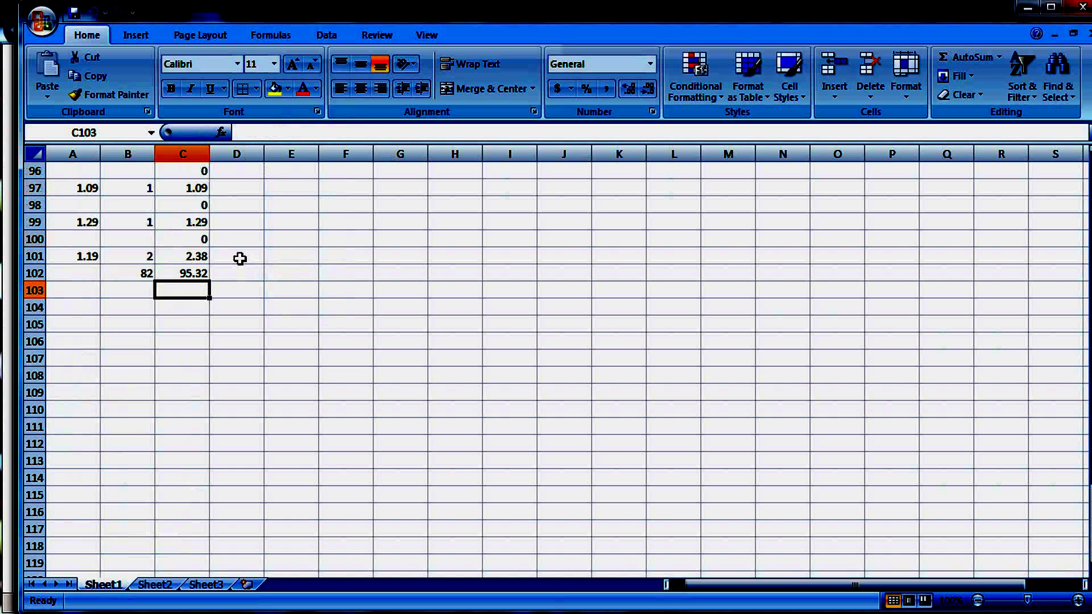
click(190, 271)
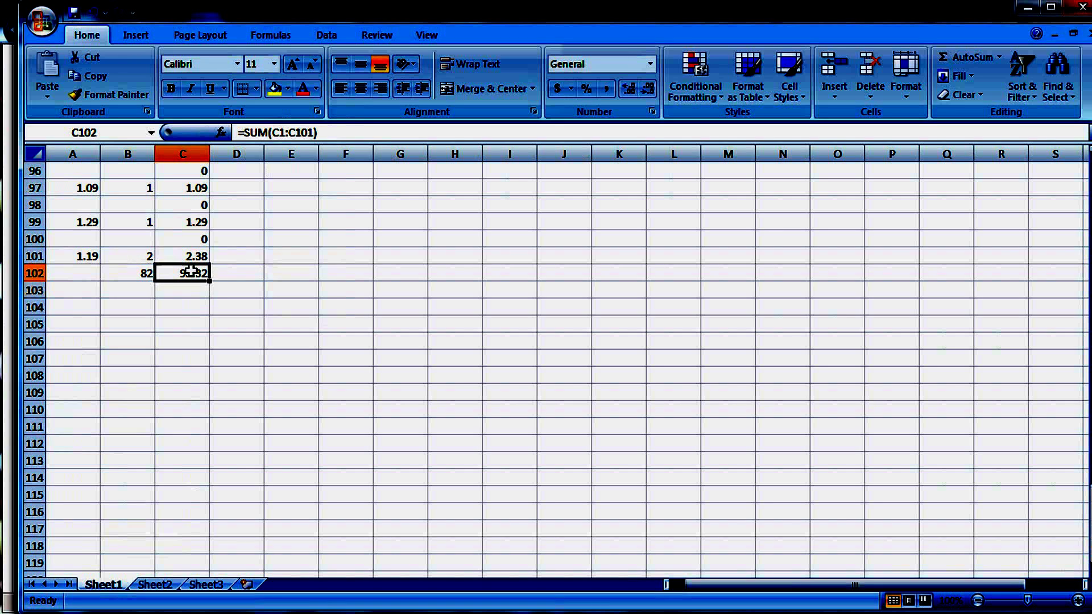
click(145, 272)
click(236, 273)
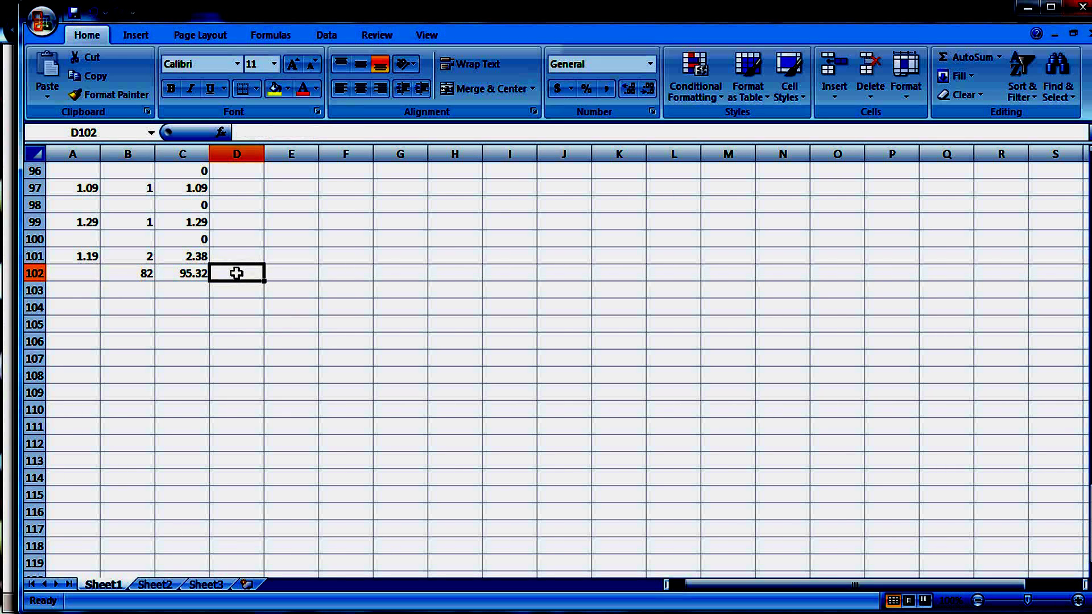
text(=)
key(Left)
text(/)
key(Left)
key(Left)
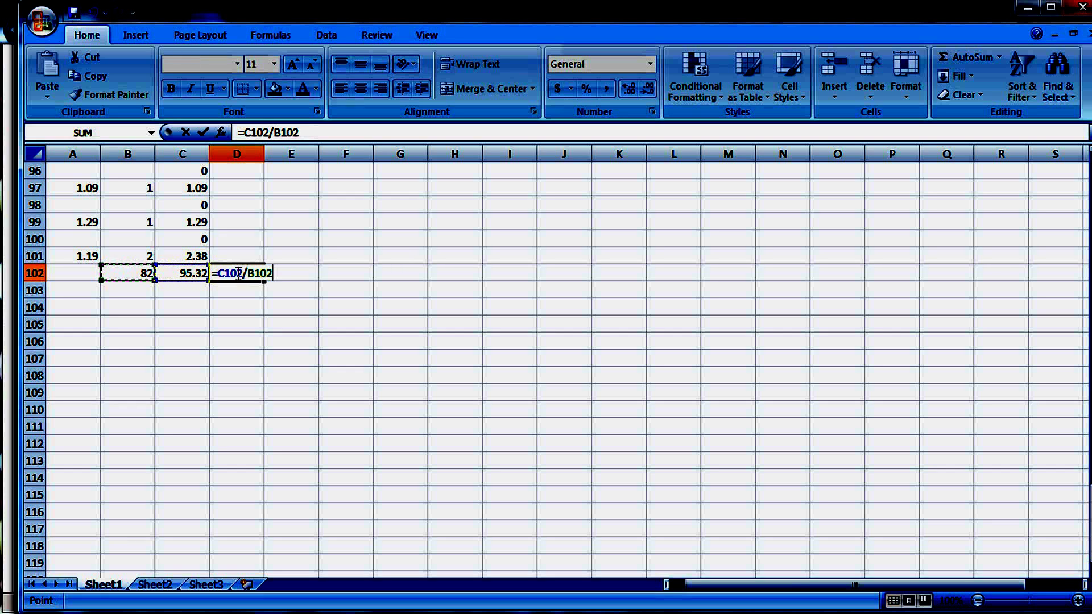
key(Return)
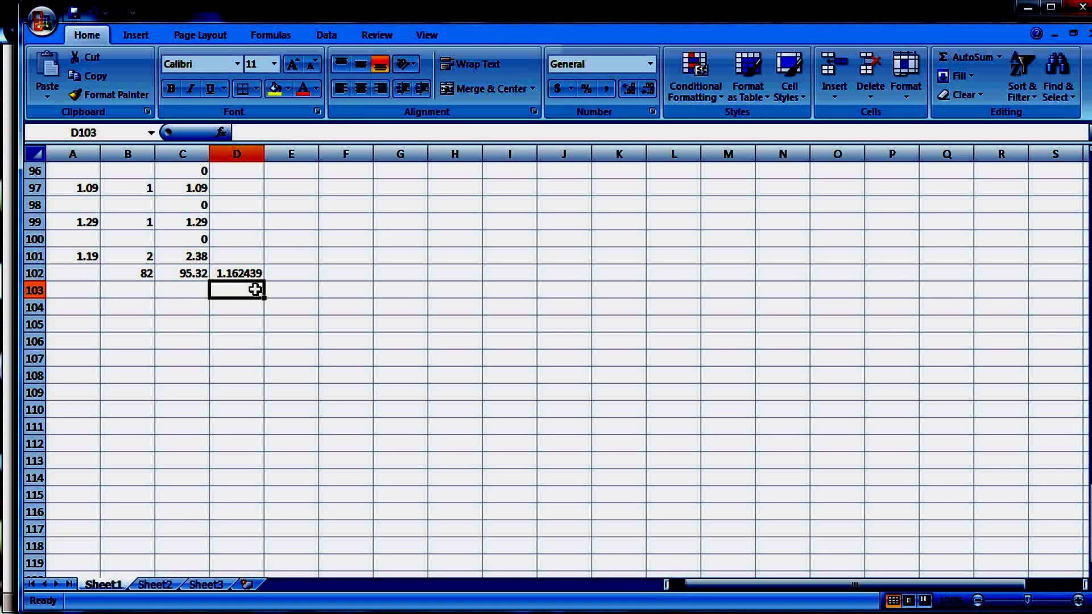
Type the 1.09 base price in D103 and enter =D102-D103 in D104, giving 0.072439.
text(1.09)
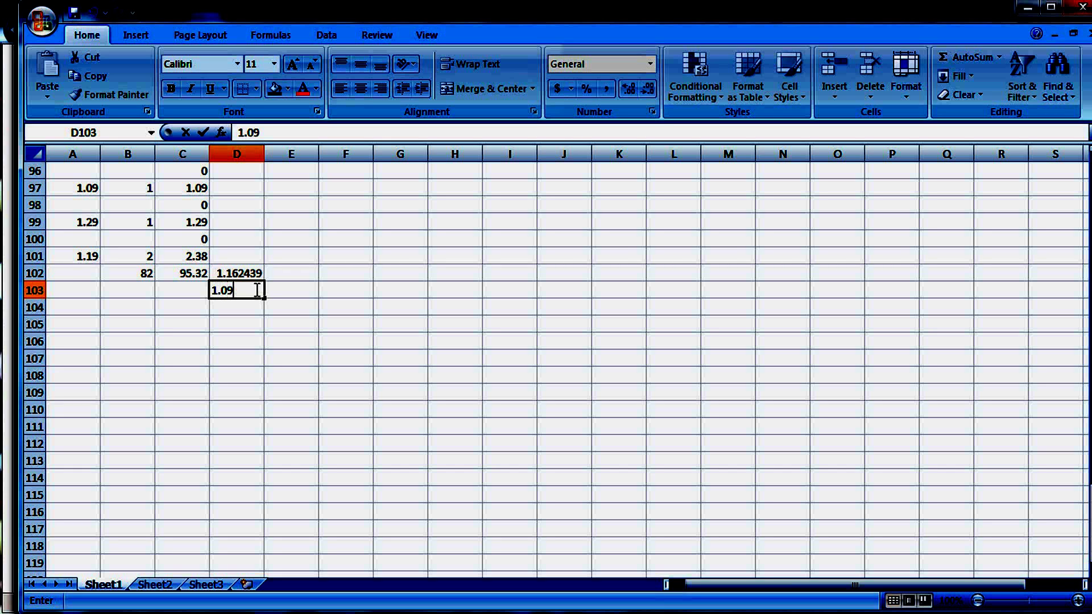
key(Return)
text(=)
key(Up)
key(Up)
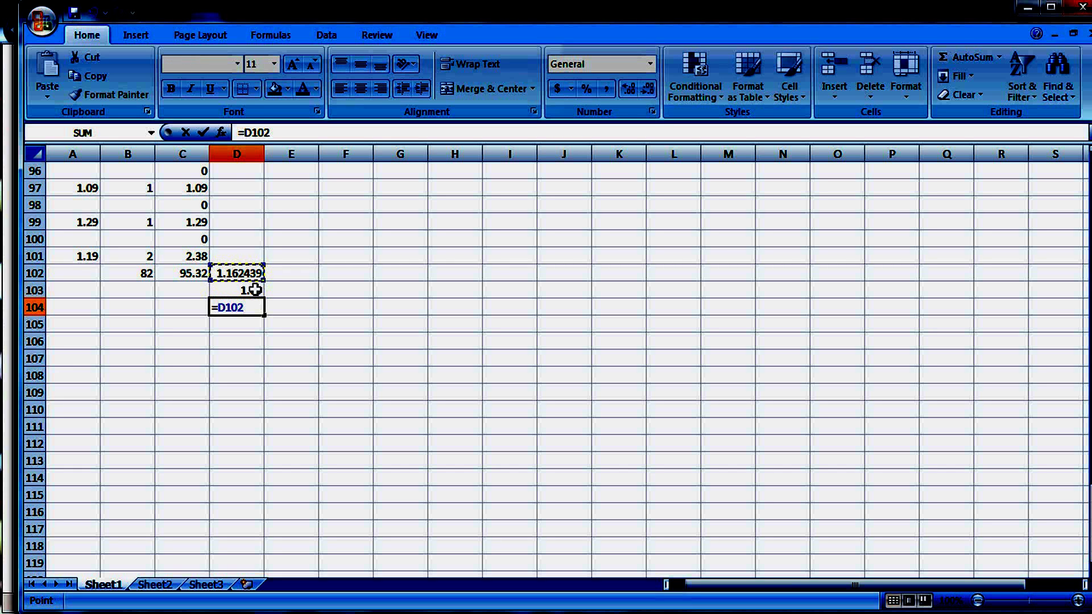
text(-)
key(Up)
key(Return)
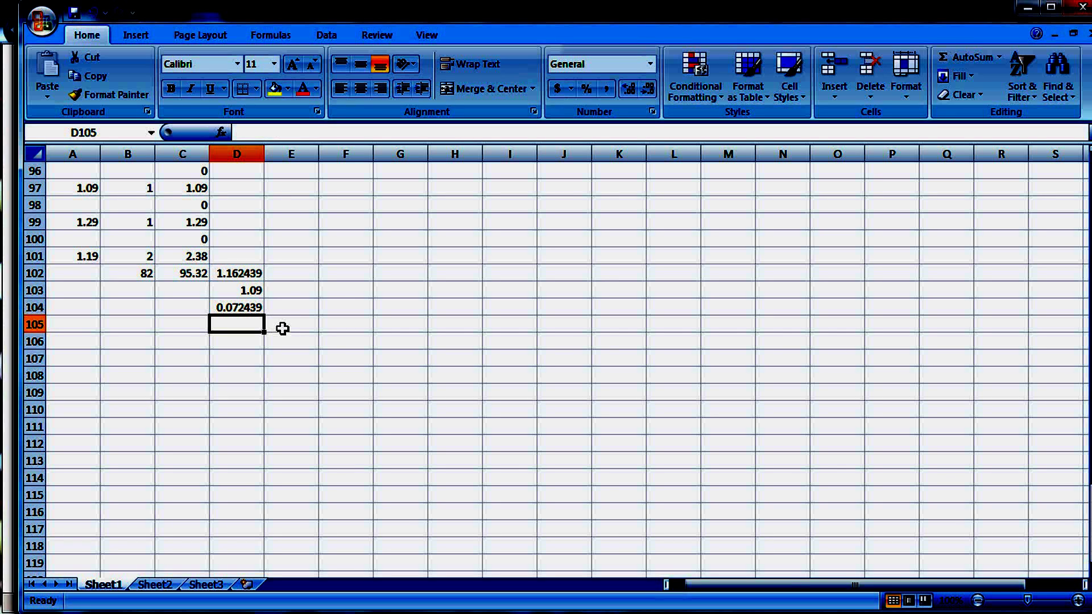
Put 10000 units in E104, enter =E104*D104 in F104 for 724.3902, then minimise Excel.
click(305, 308)
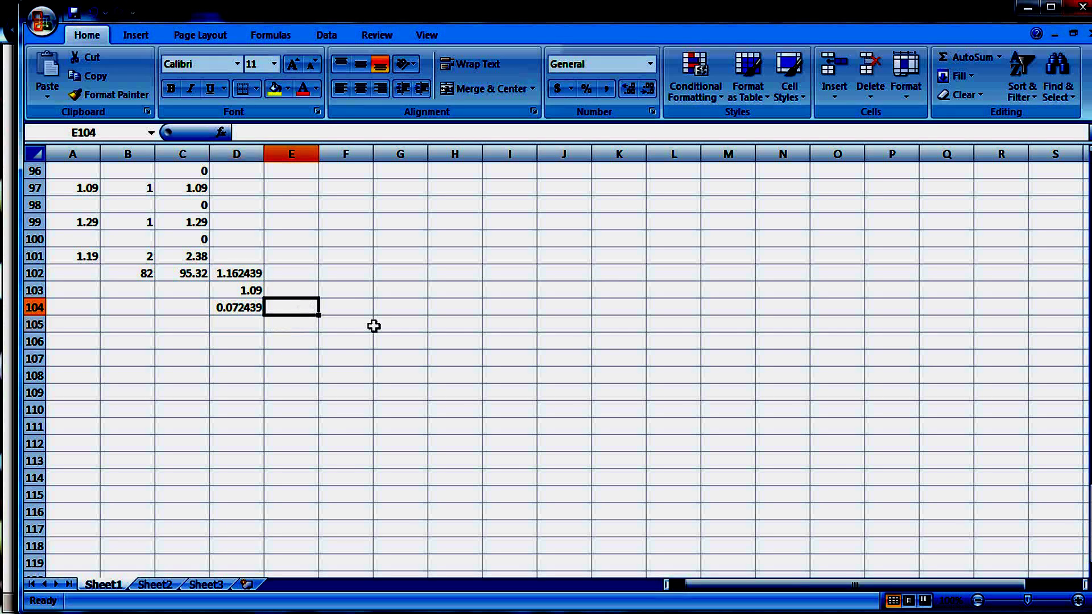
text(10000)
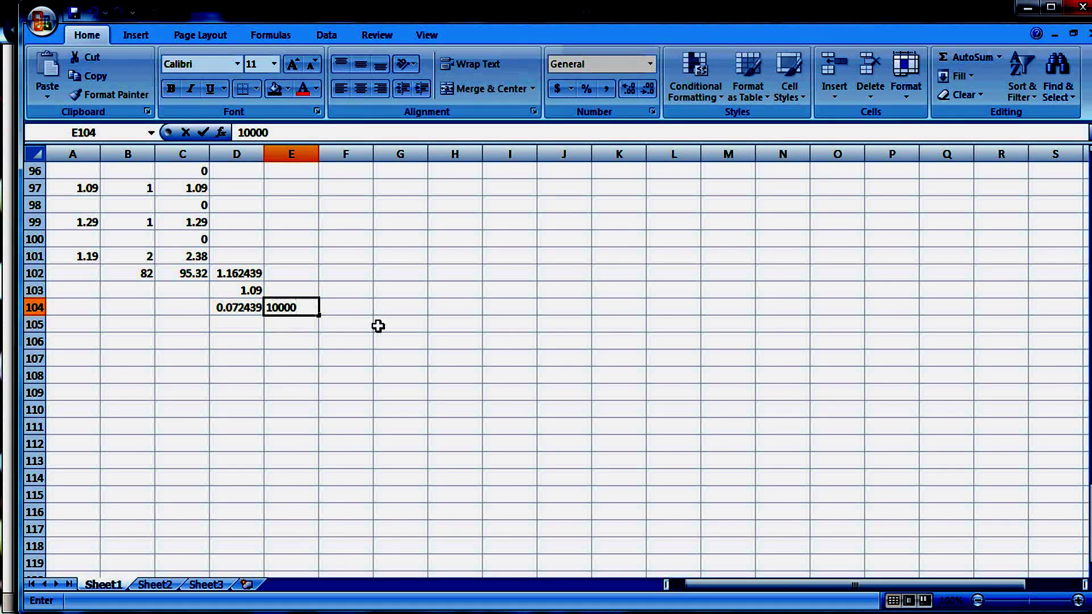
key(Tab)
text(=)
key(Left)
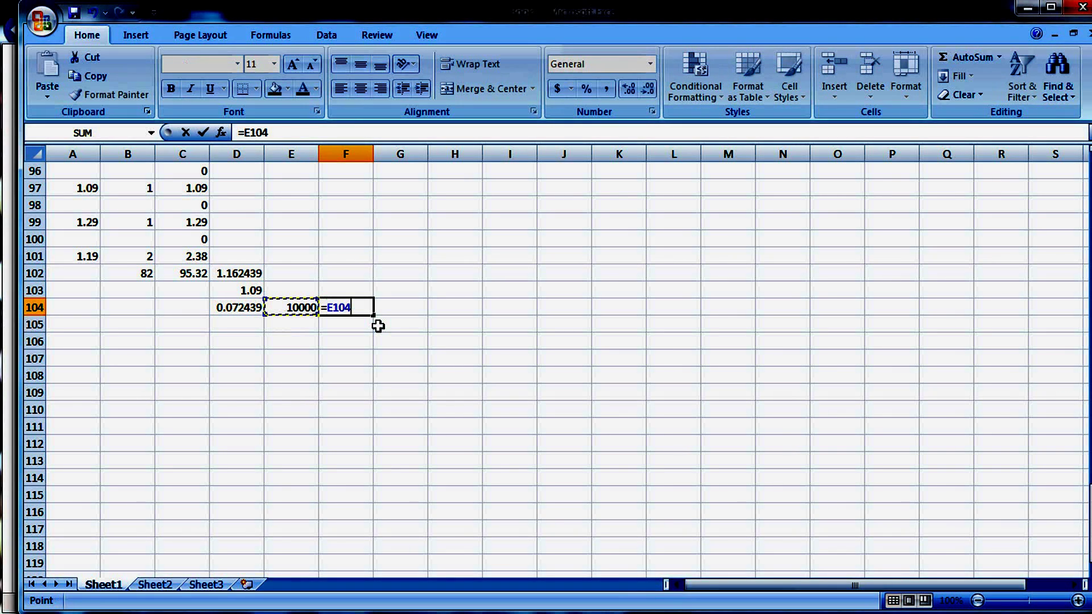
text(*)
key(Left)
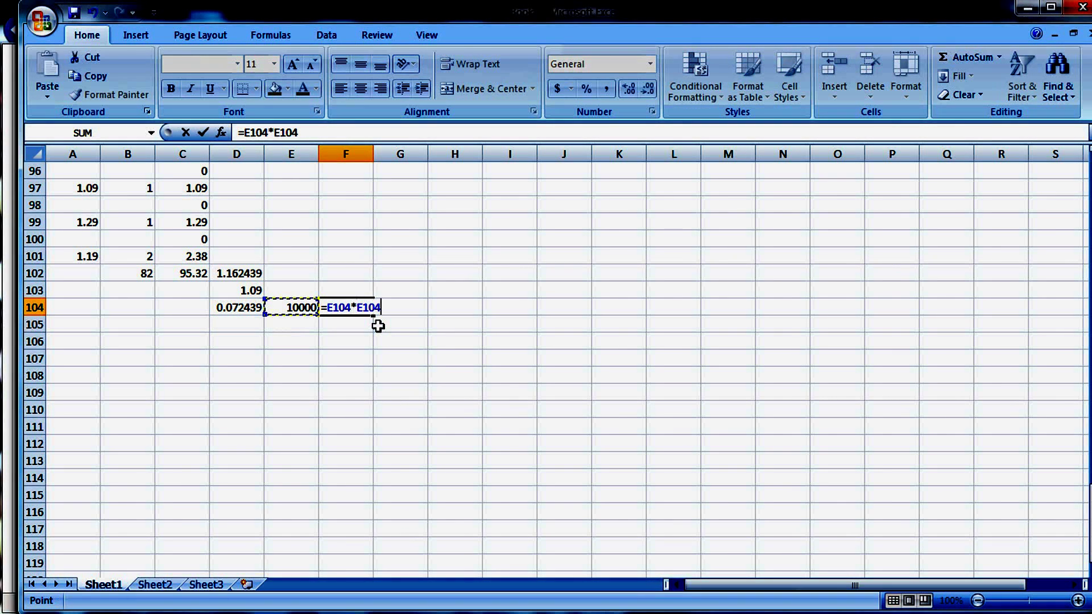
key(Left)
key(Return)
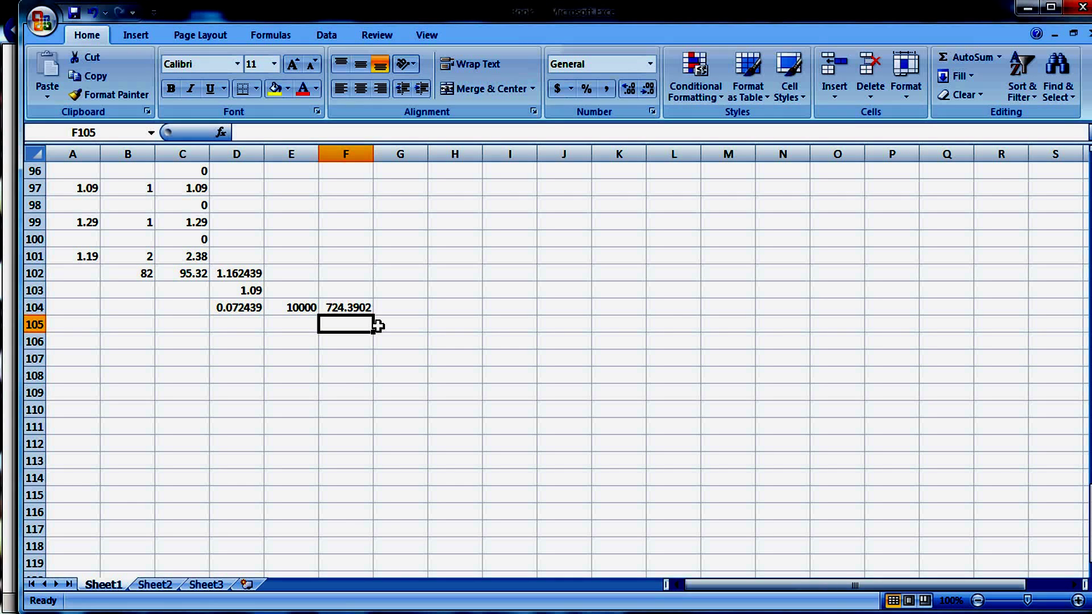
click(540, 14)
Close the Notepad++ price list without saving and clear the bids page selection.
click(902, 28)
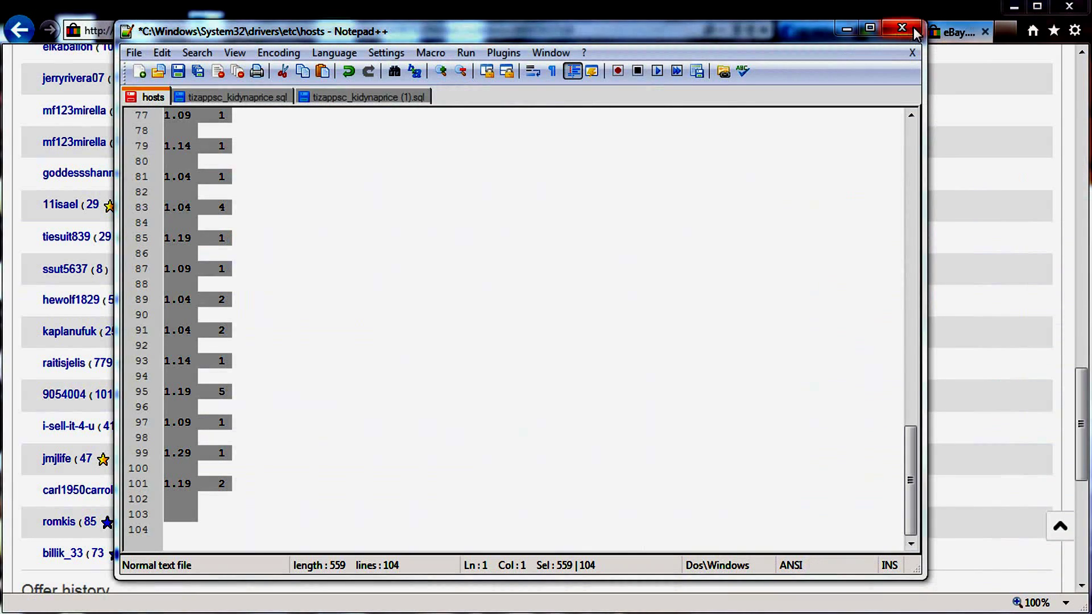
click(693, 452)
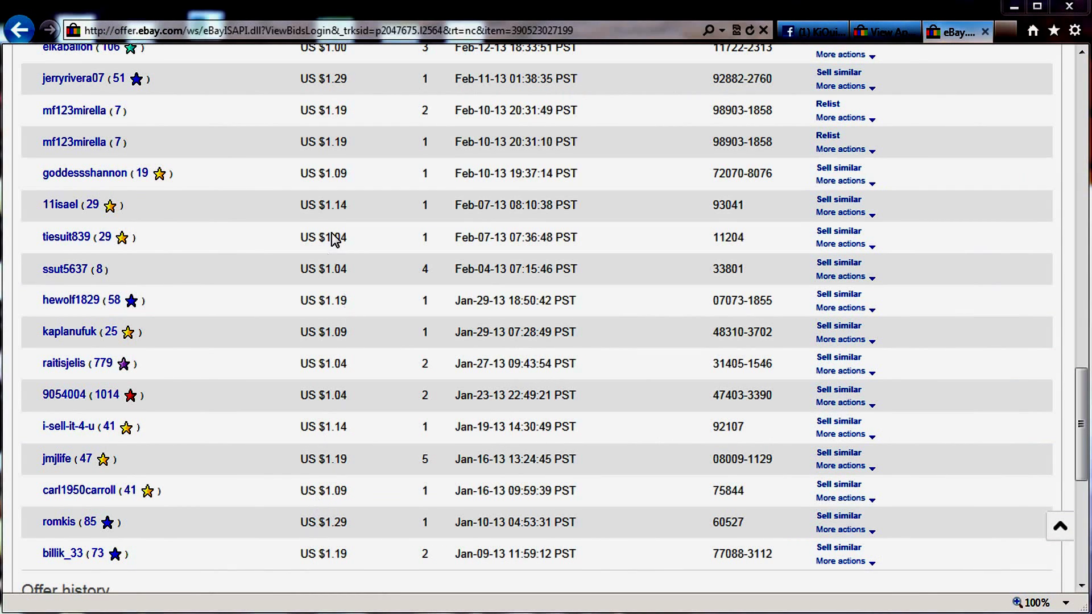
key(ctrl+a)
click(304, 272)
Highlight the US $1.04 and US $1.29 bid prices and the Jan-29-13 and Feb-04-13 dates, then return to Excel.
drag(302, 270, 349, 270)
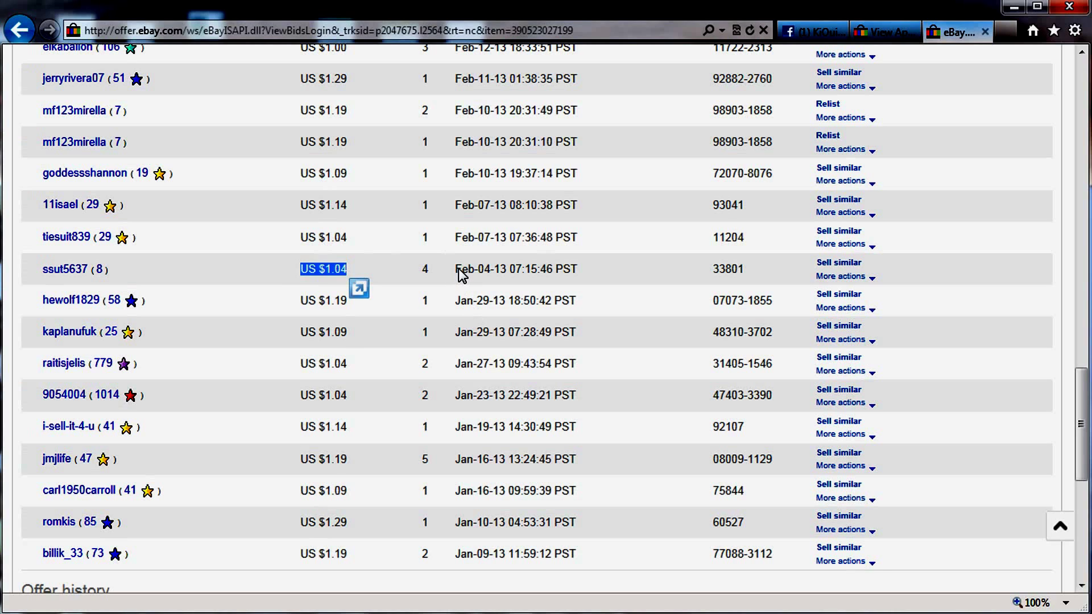
drag(455, 301, 508, 307)
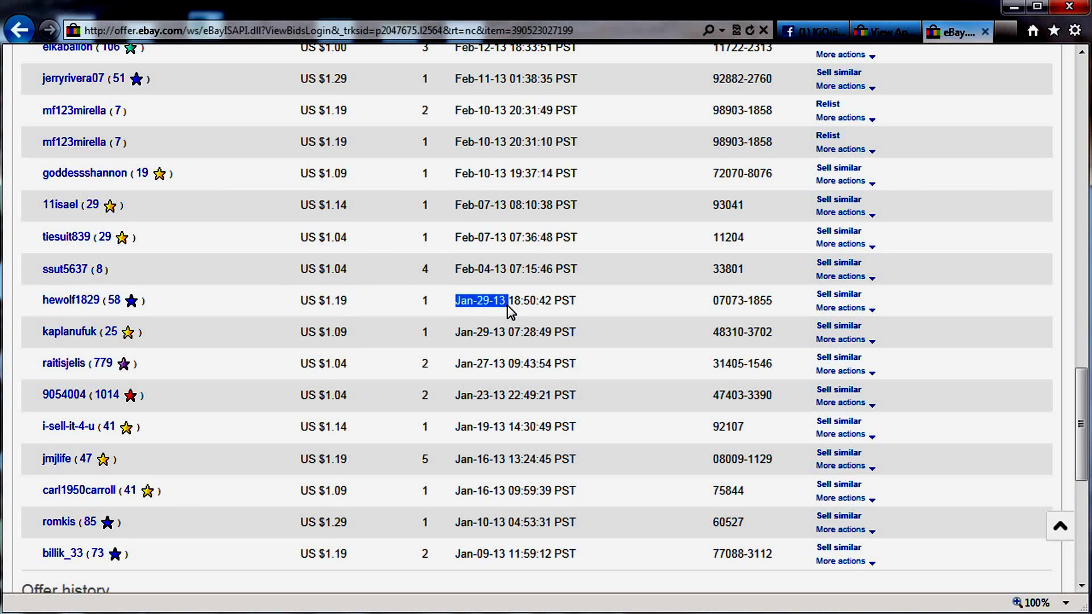
drag(457, 269, 506, 275)
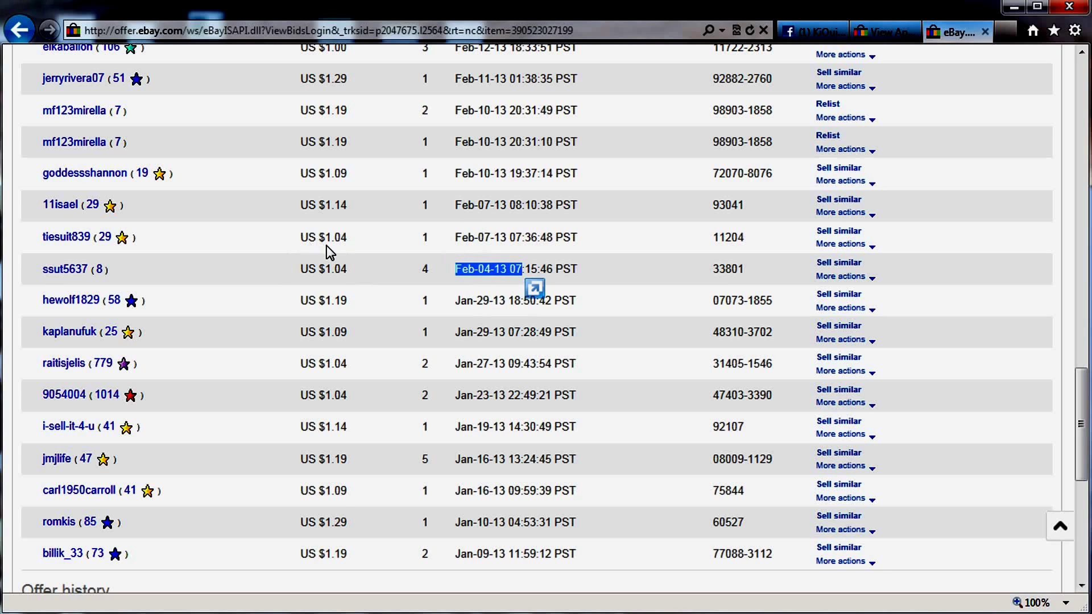
drag(477, 238, 506, 204)
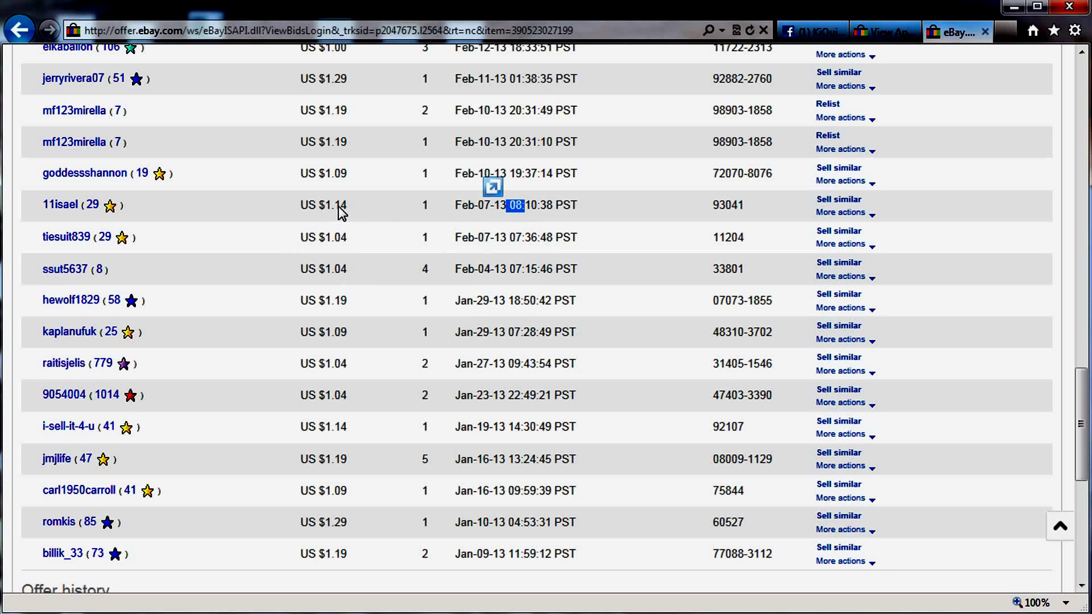
click(512, 177)
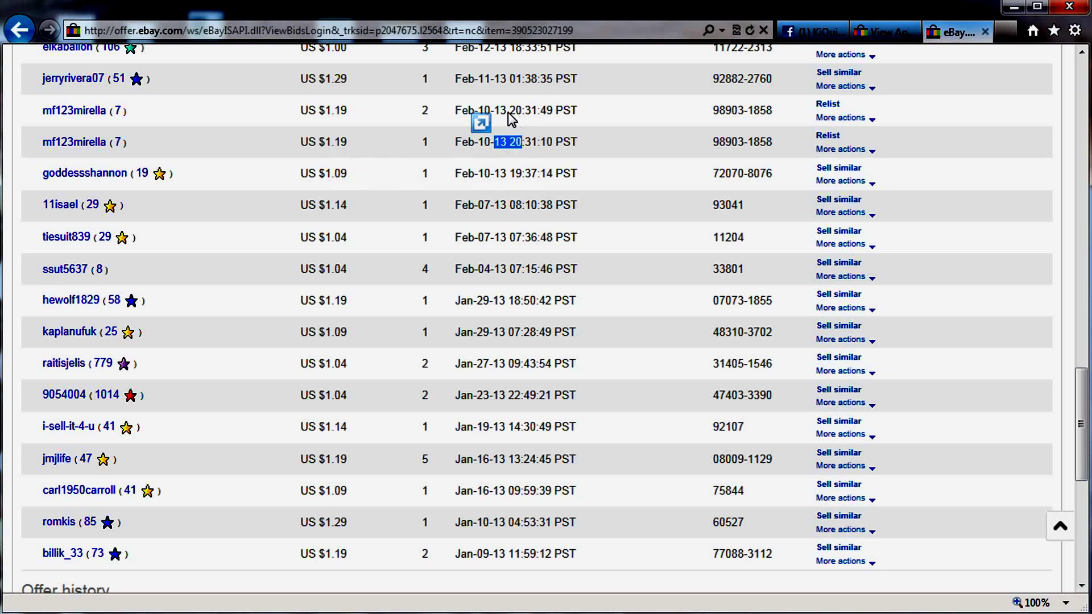
click(500, 112)
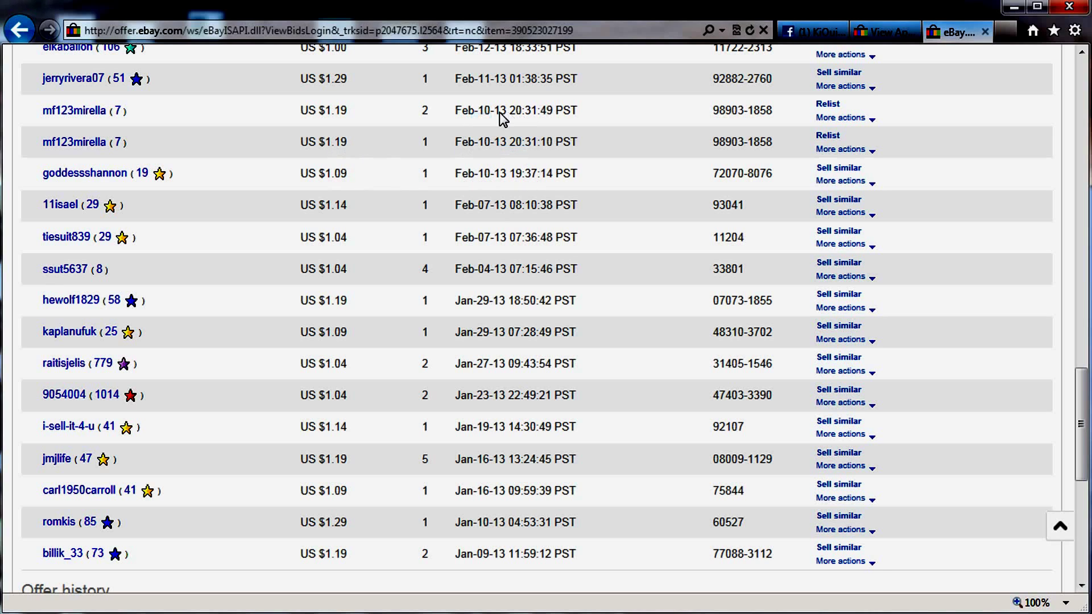
click(519, 82)
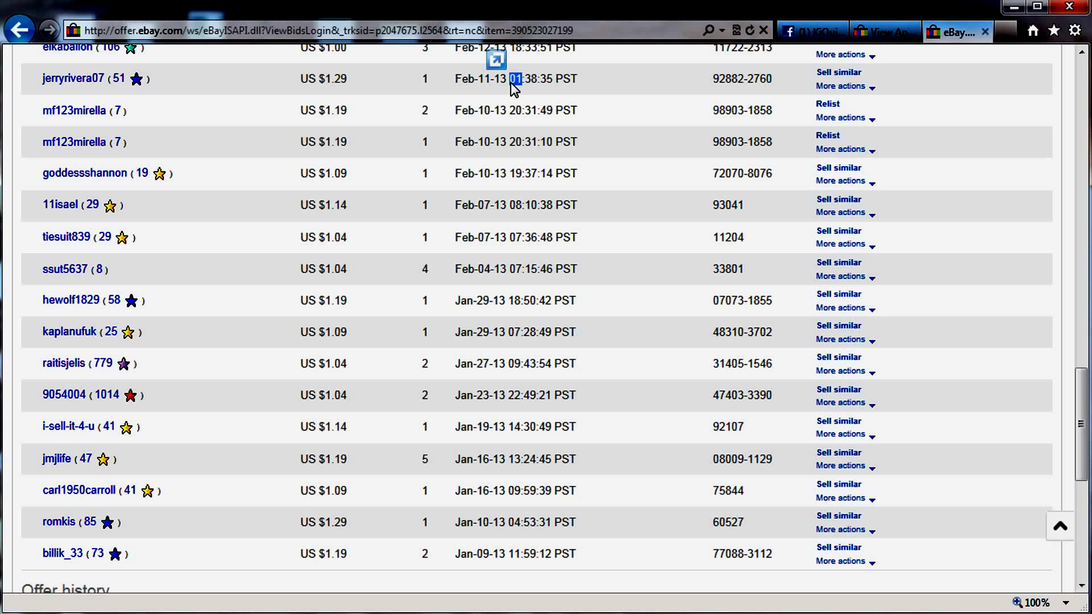
drag(348, 80, 312, 83)
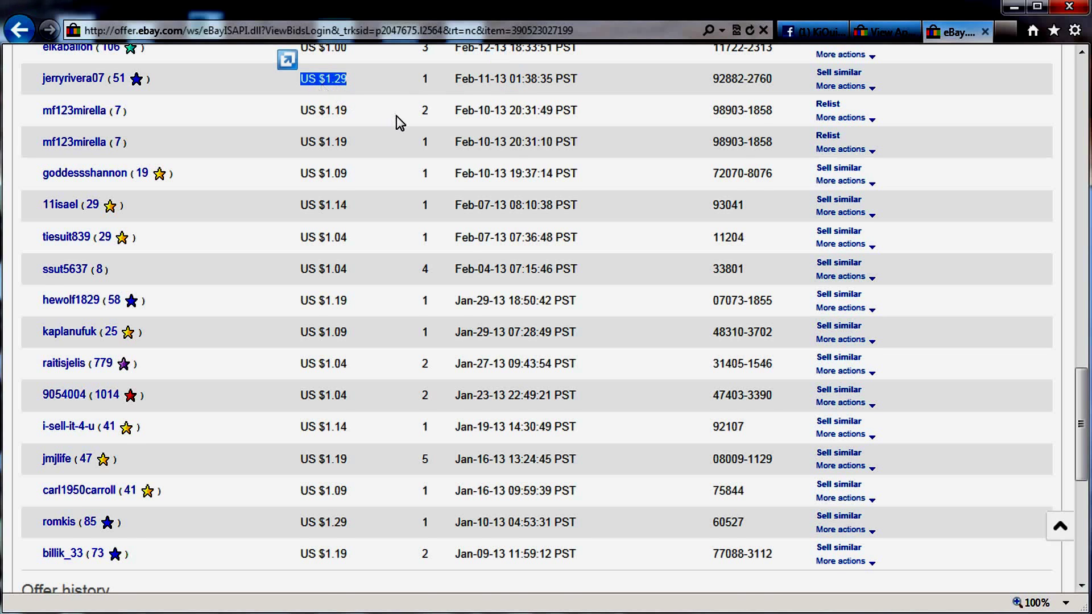
scroll(398, 122, up, 3)
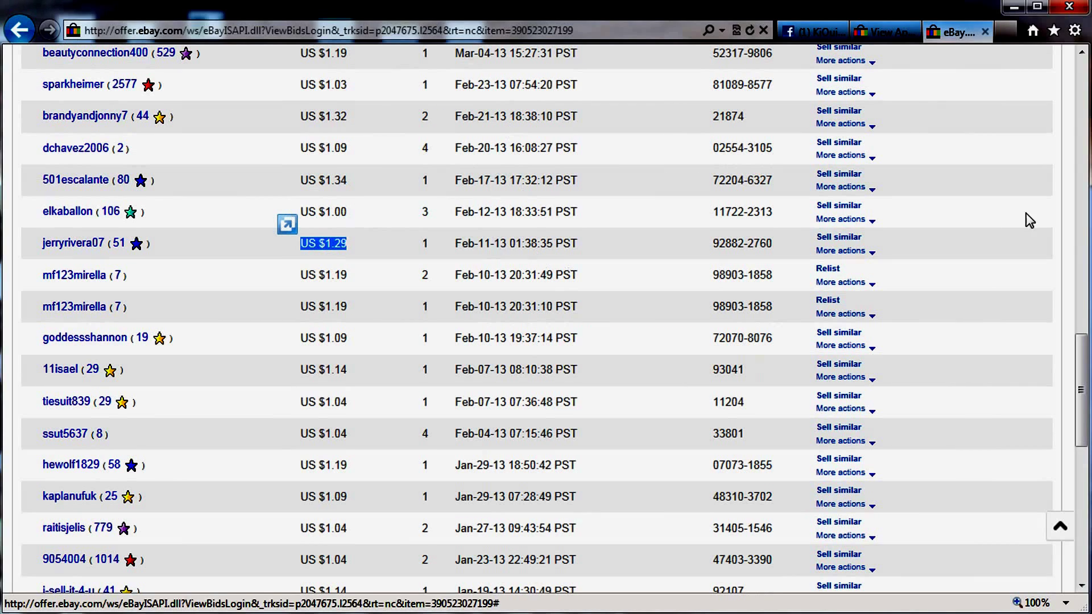
key(alt+Tab)
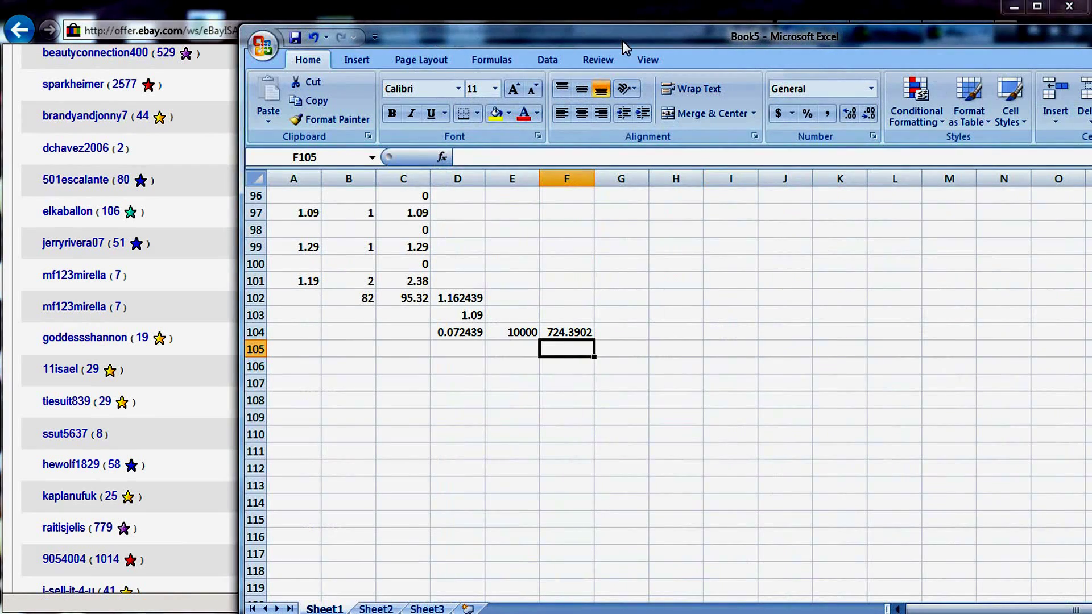
Check the F104 formula, close Book5 and Book4 without saving, and minimise Excel.
drag(622, 40, 613, 42)
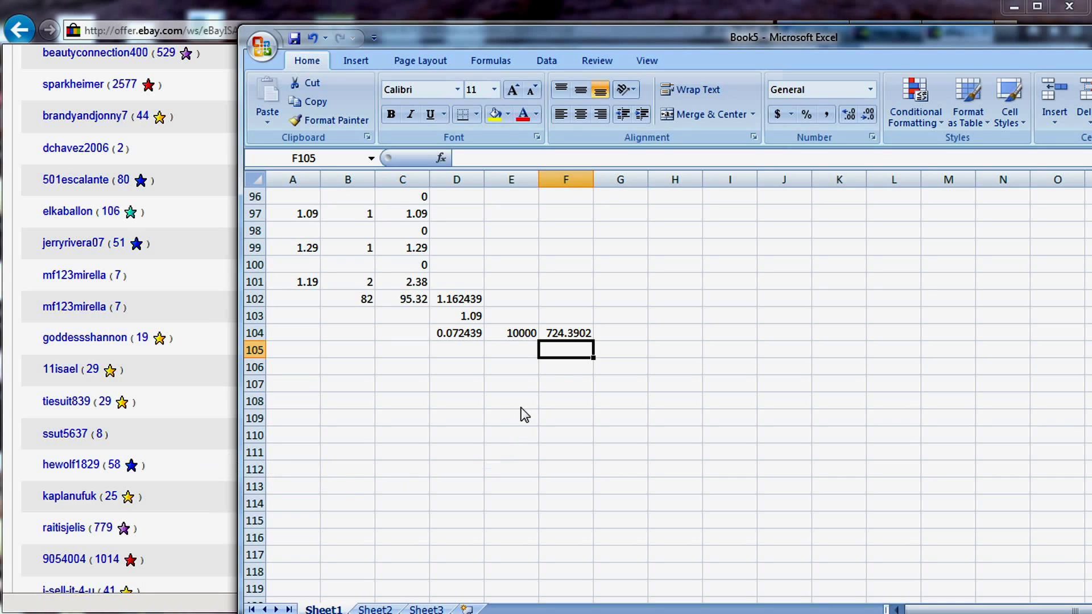
click(574, 335)
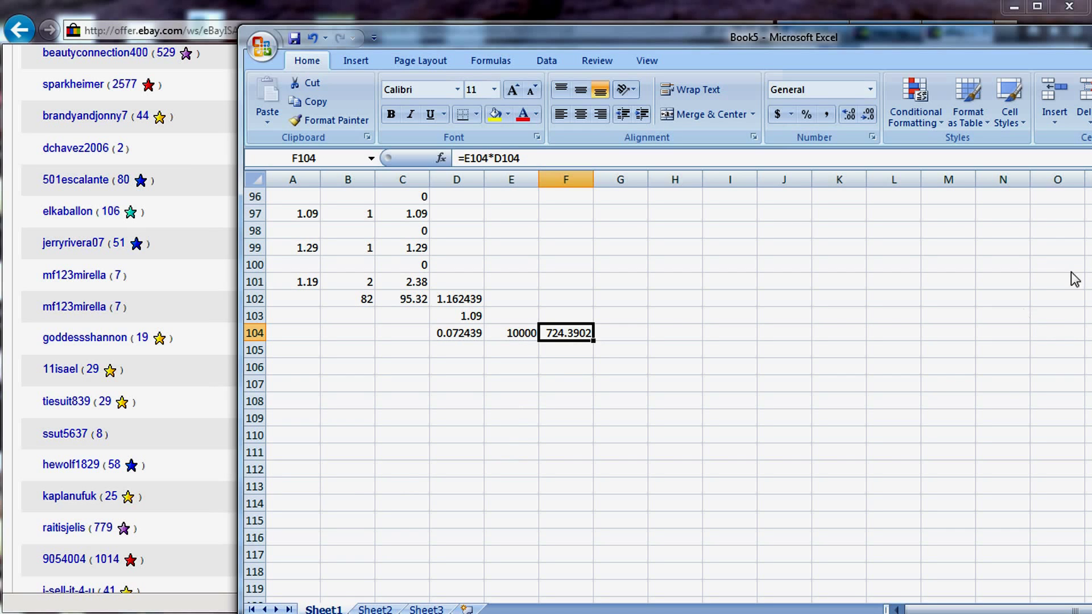
key(alt+F4)
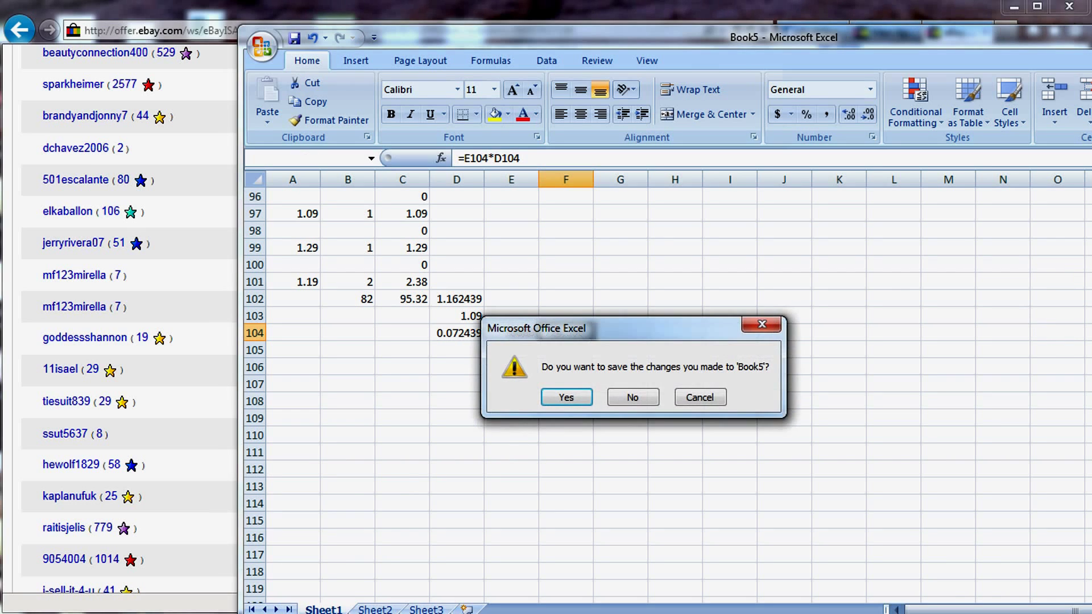
click(630, 404)
key(alt+F4)
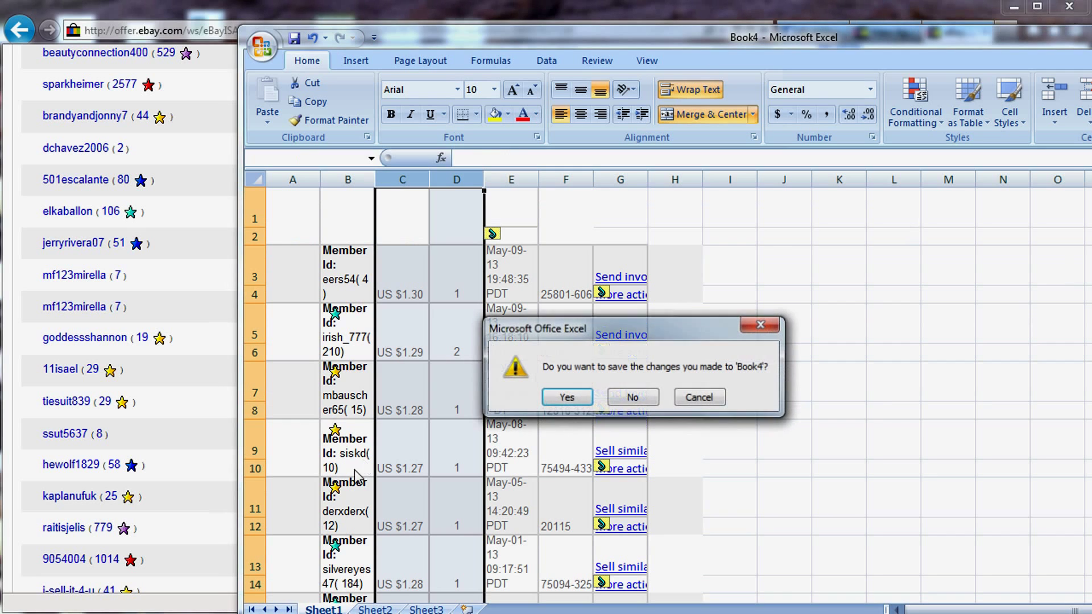
click(612, 402)
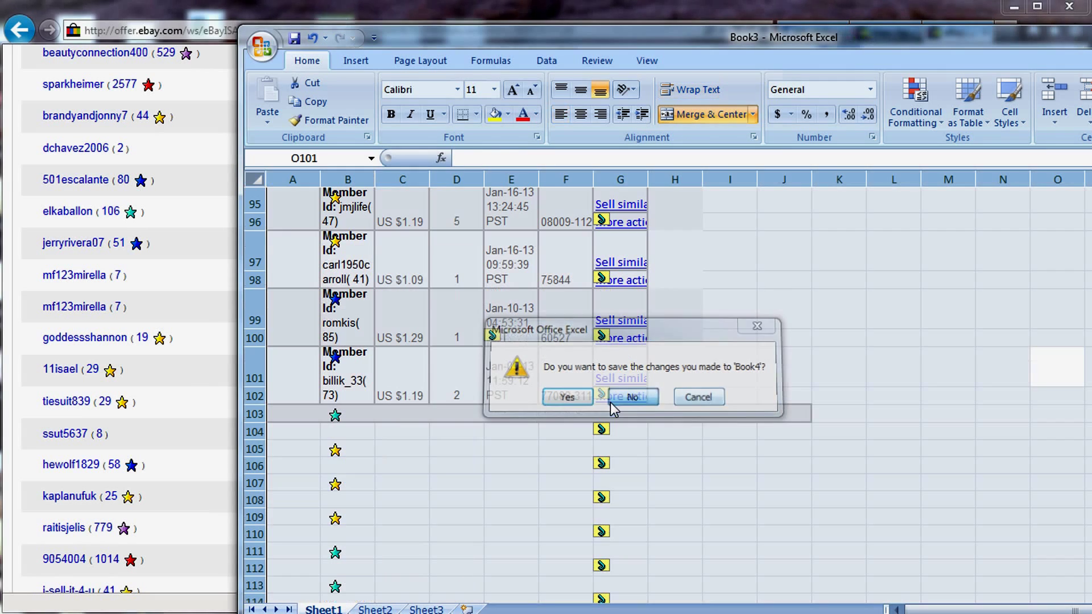
click(188, 304)
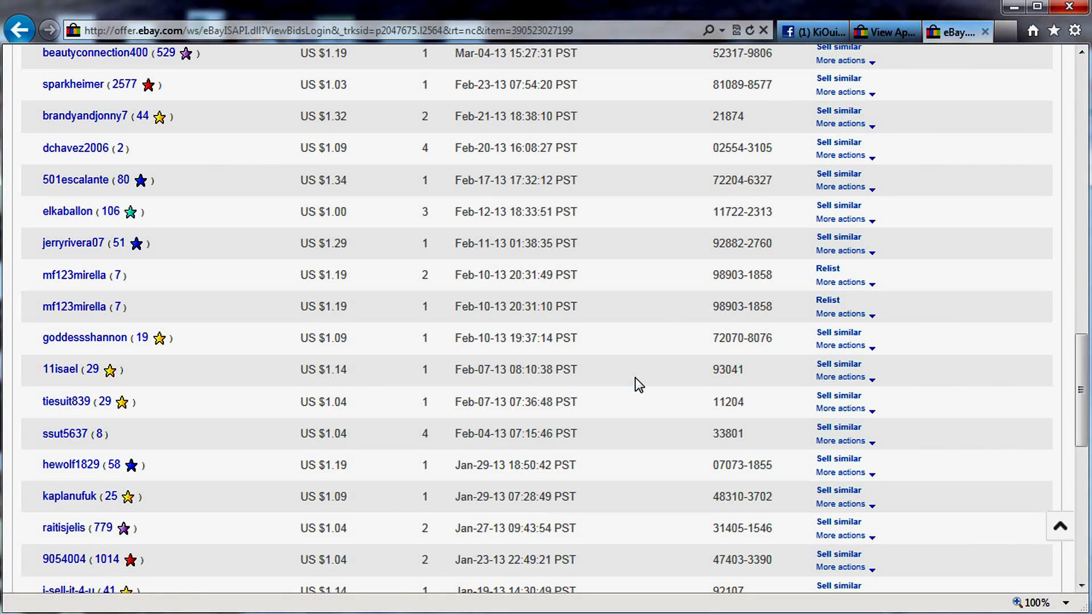
Switch to the KiOui Apps Facebook tab and scroll down to its timeline posts.
click(791, 31)
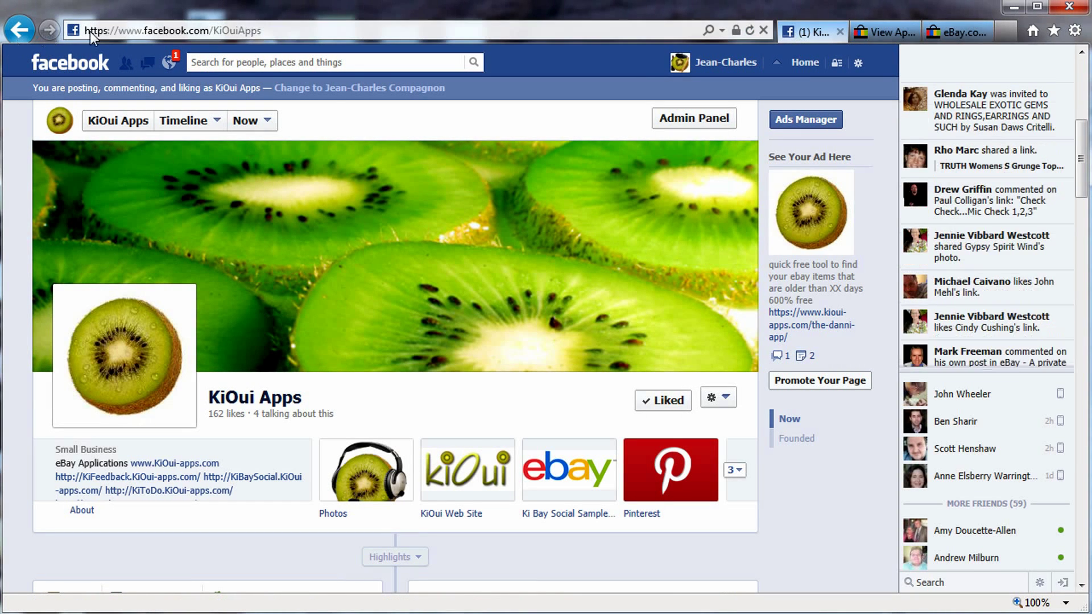
click(233, 31)
click(215, 30)
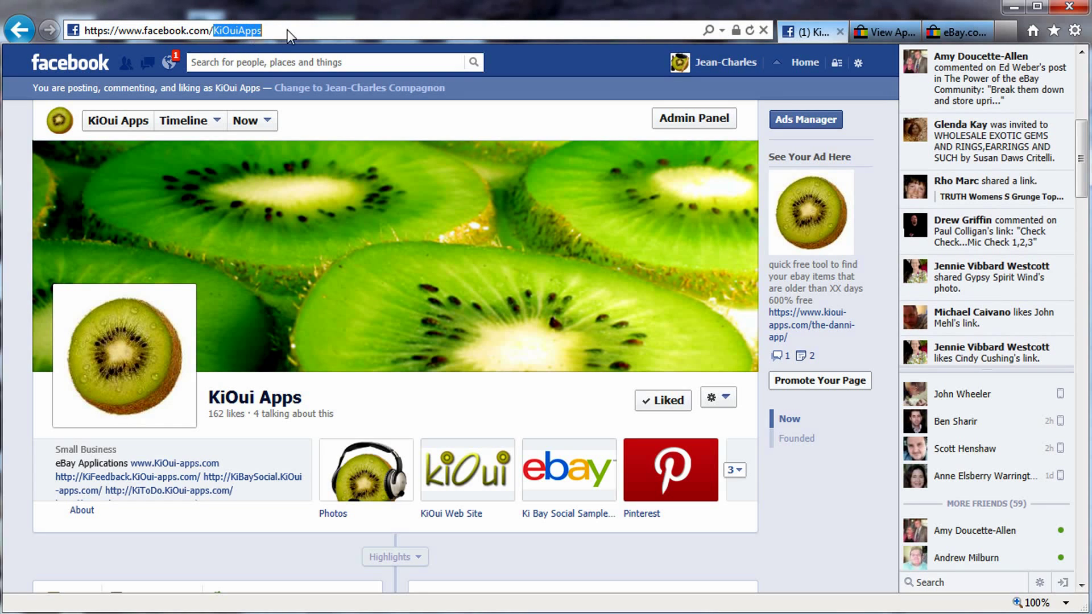
click(789, 549)
scroll(789, 548, down, 4)
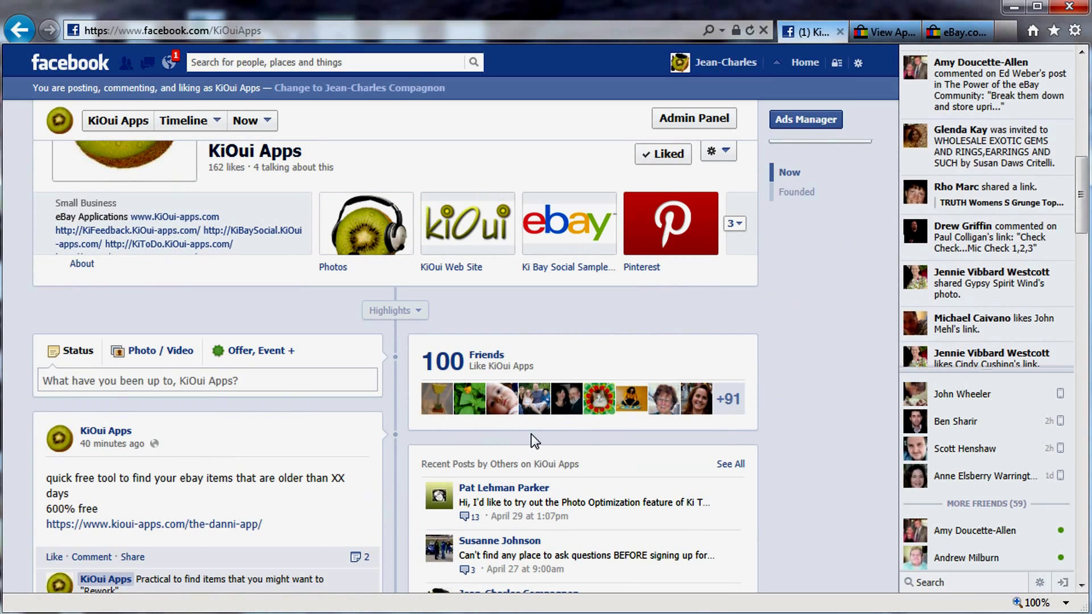
scroll(534, 441, down, 1)
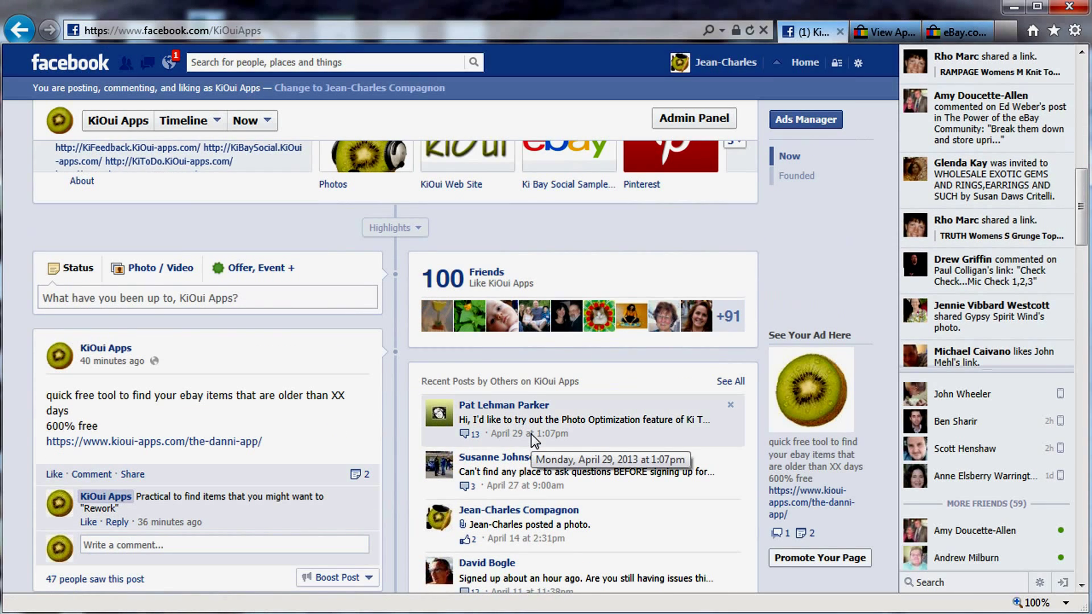